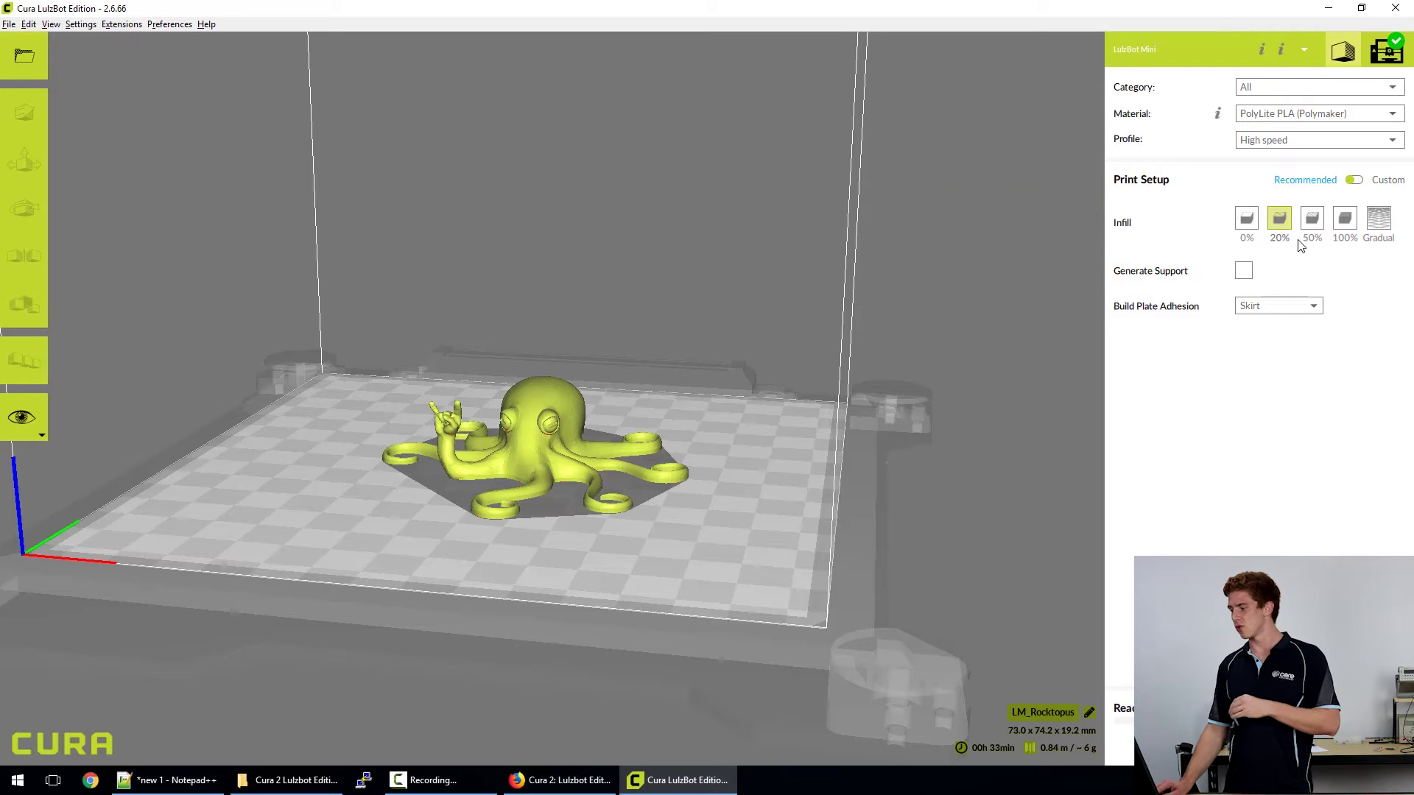
# Review the Generate Support and Build Plate Adhesion options in the recommended print setup
pyautogui.moveTo(1251, 280)
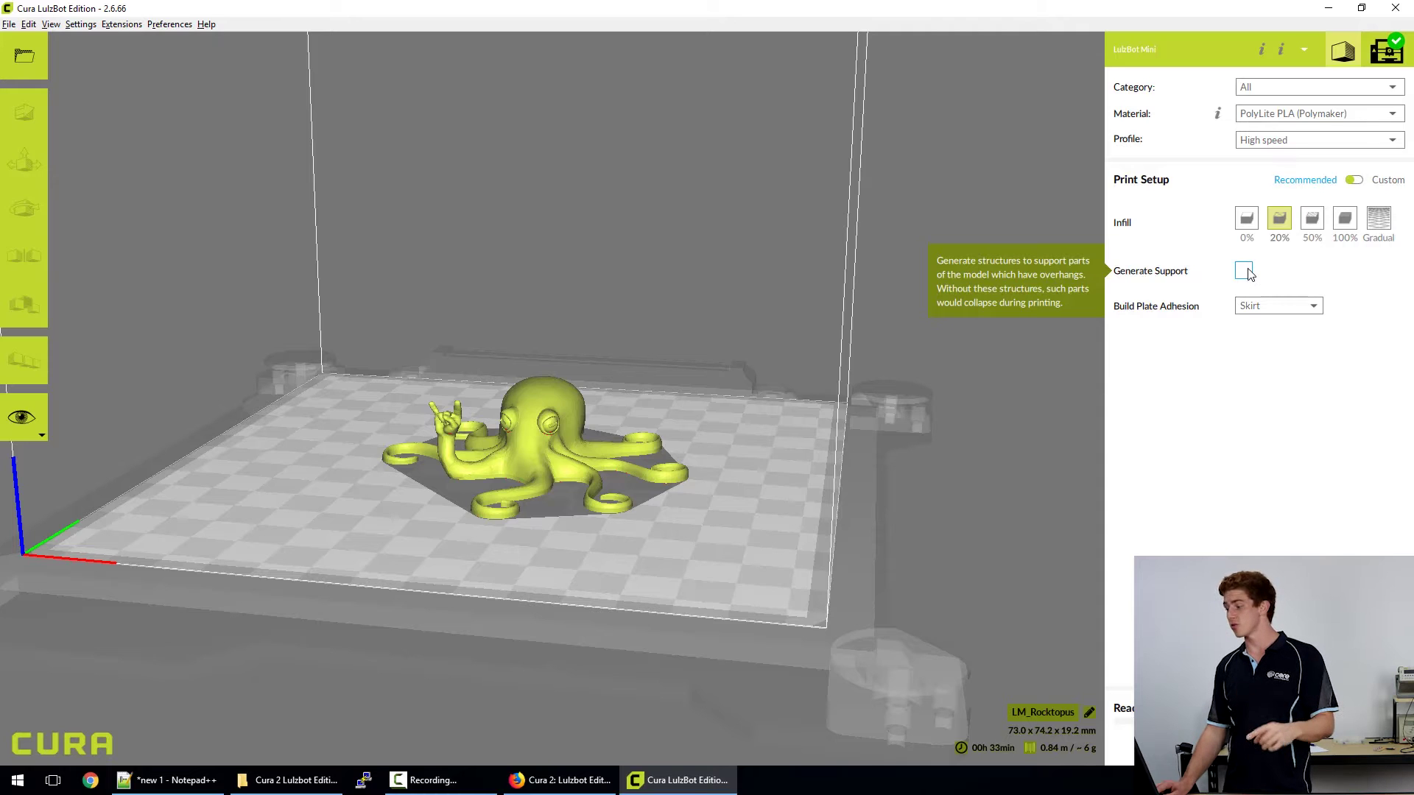
pyautogui.moveTo(1251, 306)
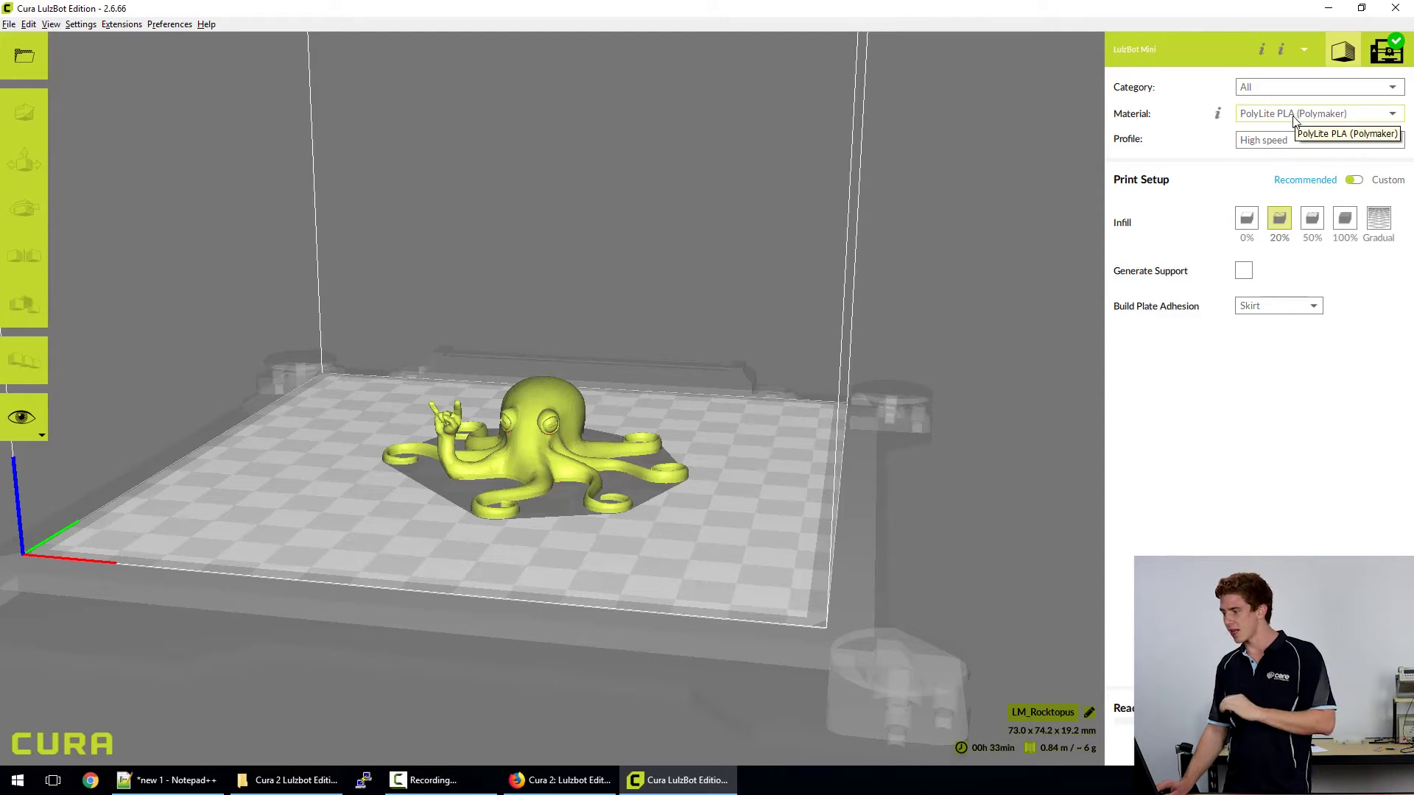
# Switch to the custom settings list and expand and collapse Quality, Shell and Infill
pyautogui.click(1356, 180)
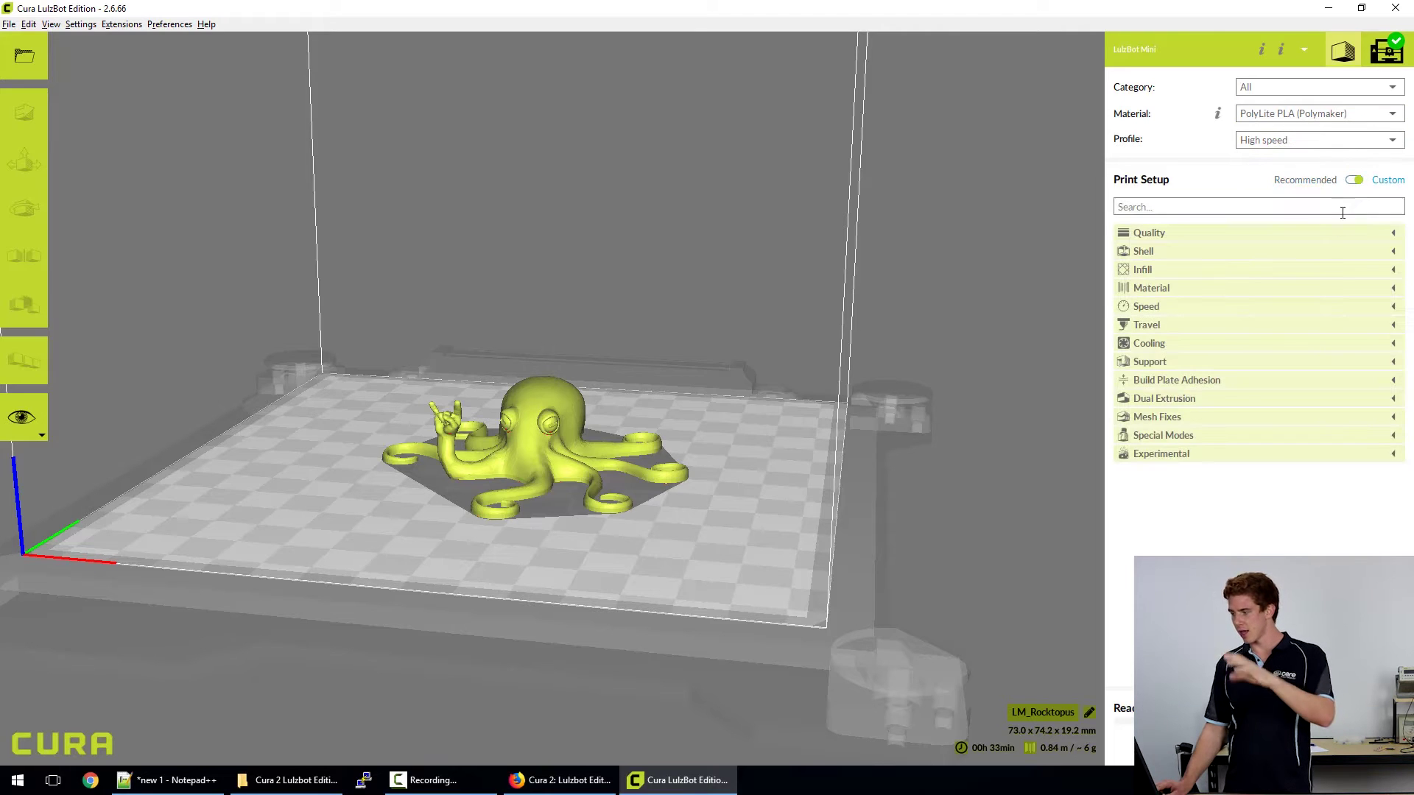
pyautogui.click(1301, 233)
pyautogui.click(1300, 232)
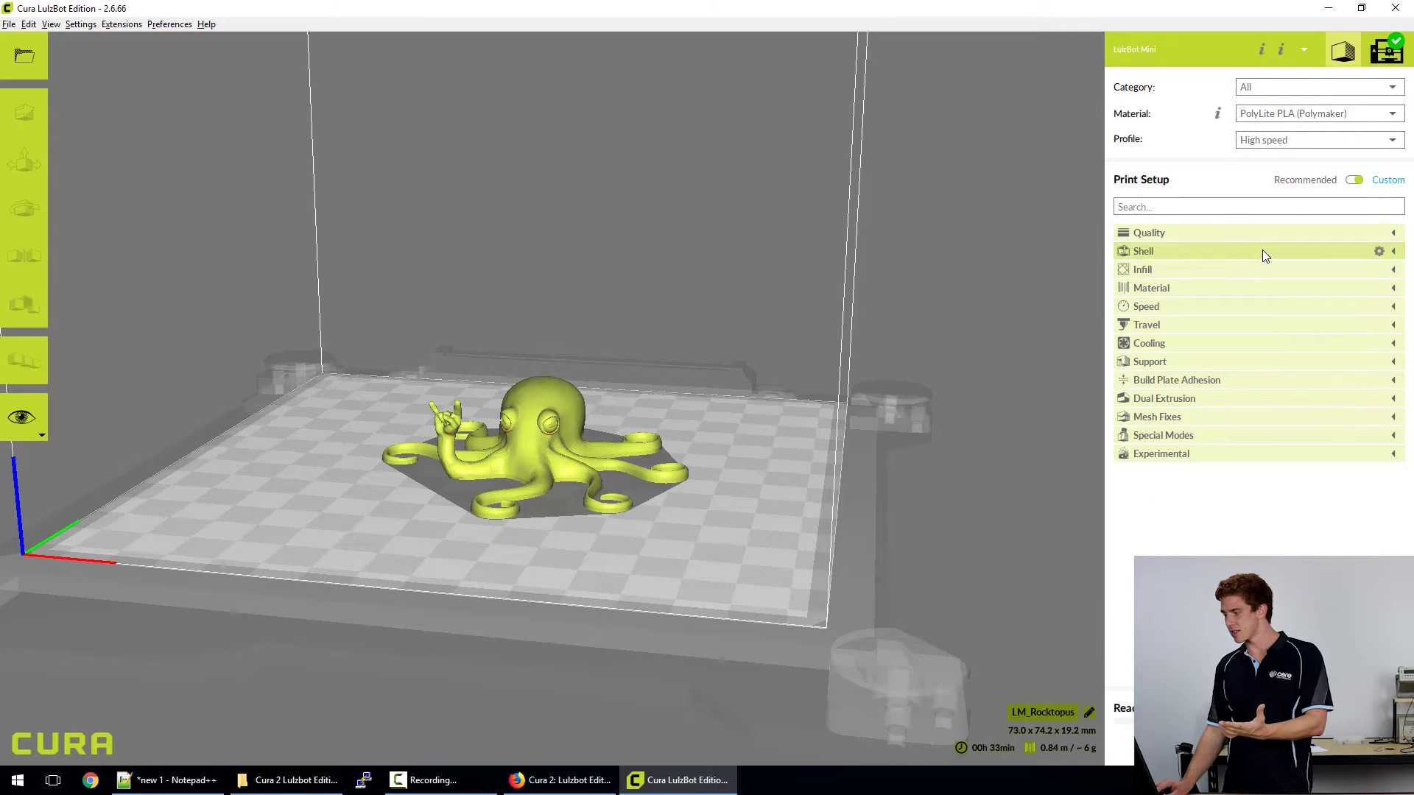
pyautogui.click(1262, 251)
pyautogui.click(1262, 251)
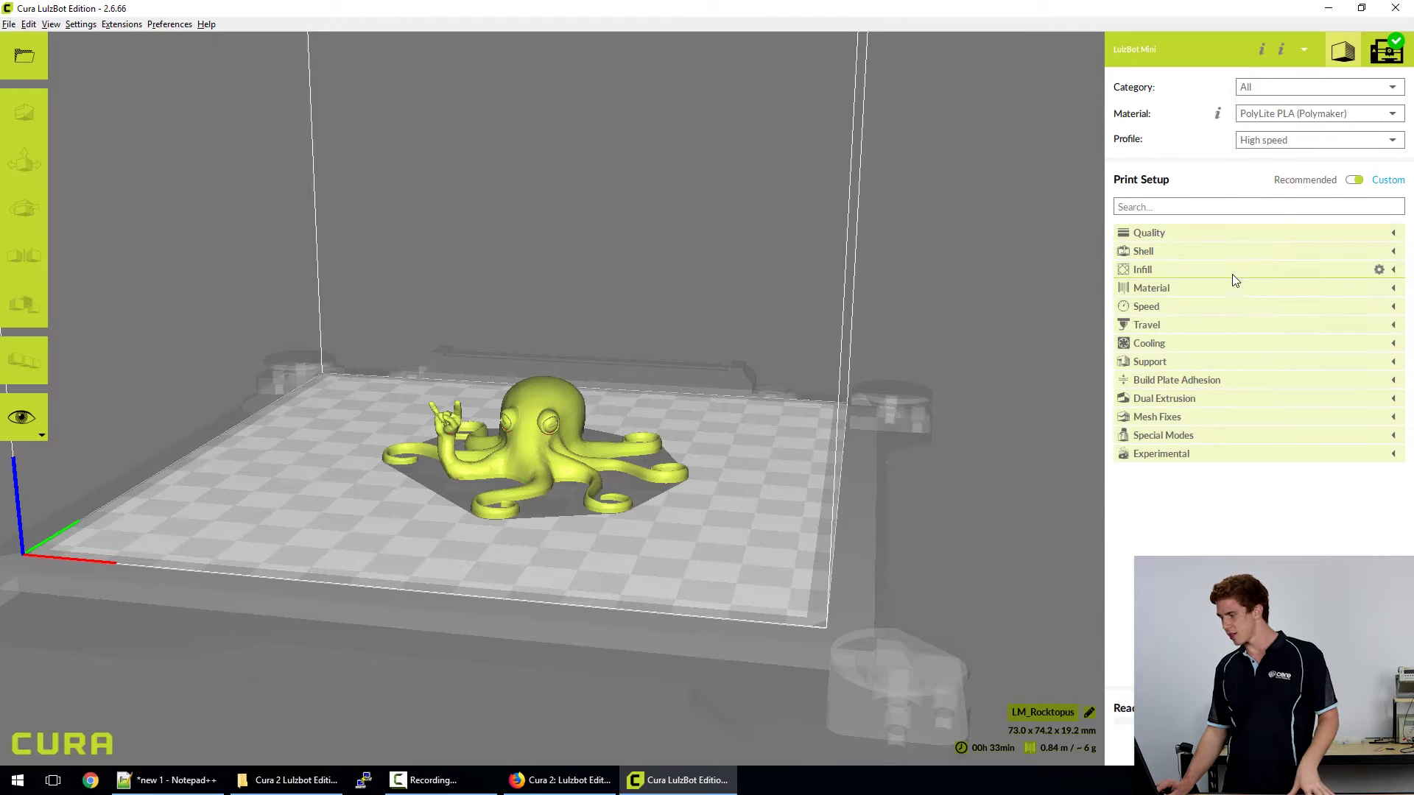
pyautogui.click(1235, 273)
pyautogui.click(1238, 272)
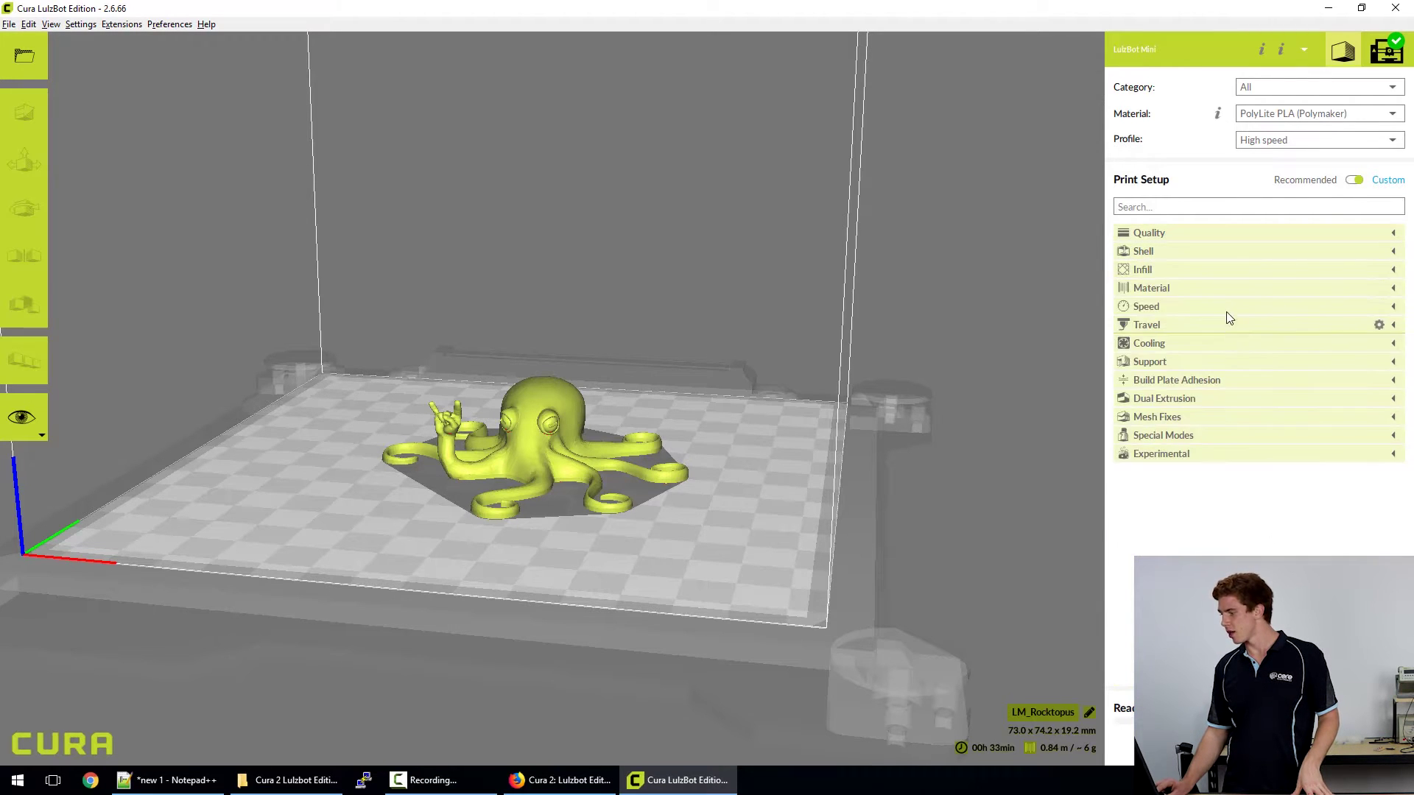
# Inspect the Material temperatures (default 205) and Experimental settings, then collapse Dual Extrusion
pyautogui.click(1222, 289)
pyautogui.doubleClick(1345, 308)
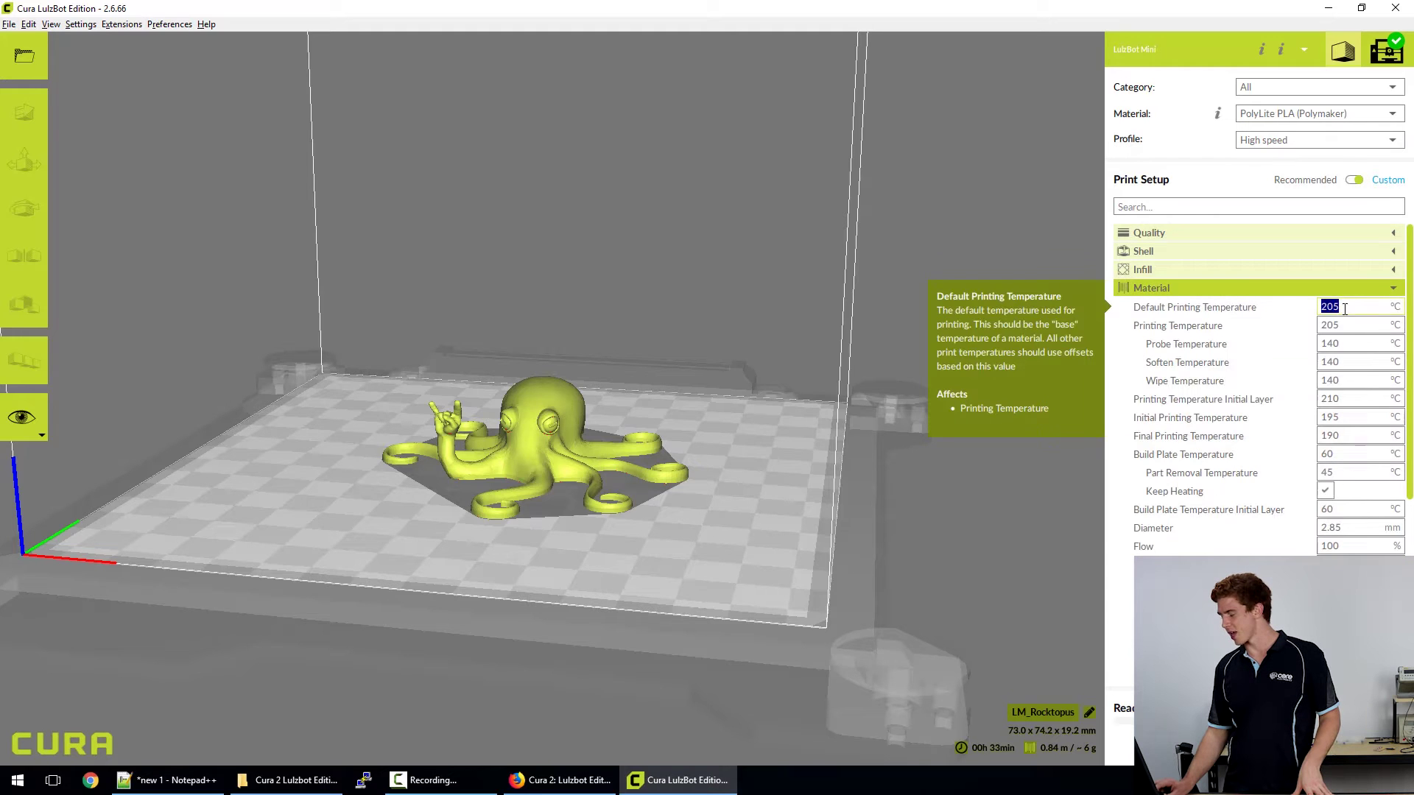
pyautogui.click(1336, 291)
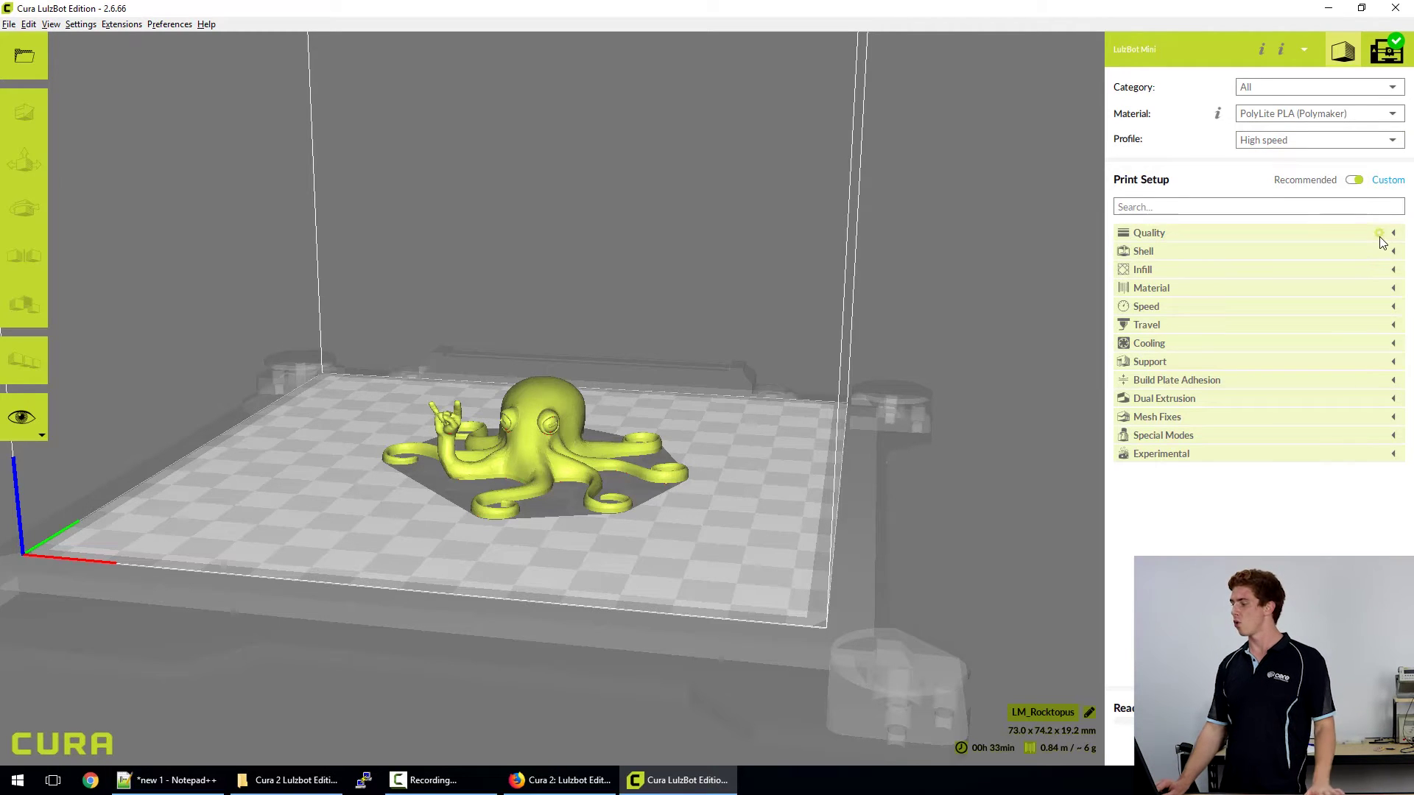
pyautogui.click(1277, 456)
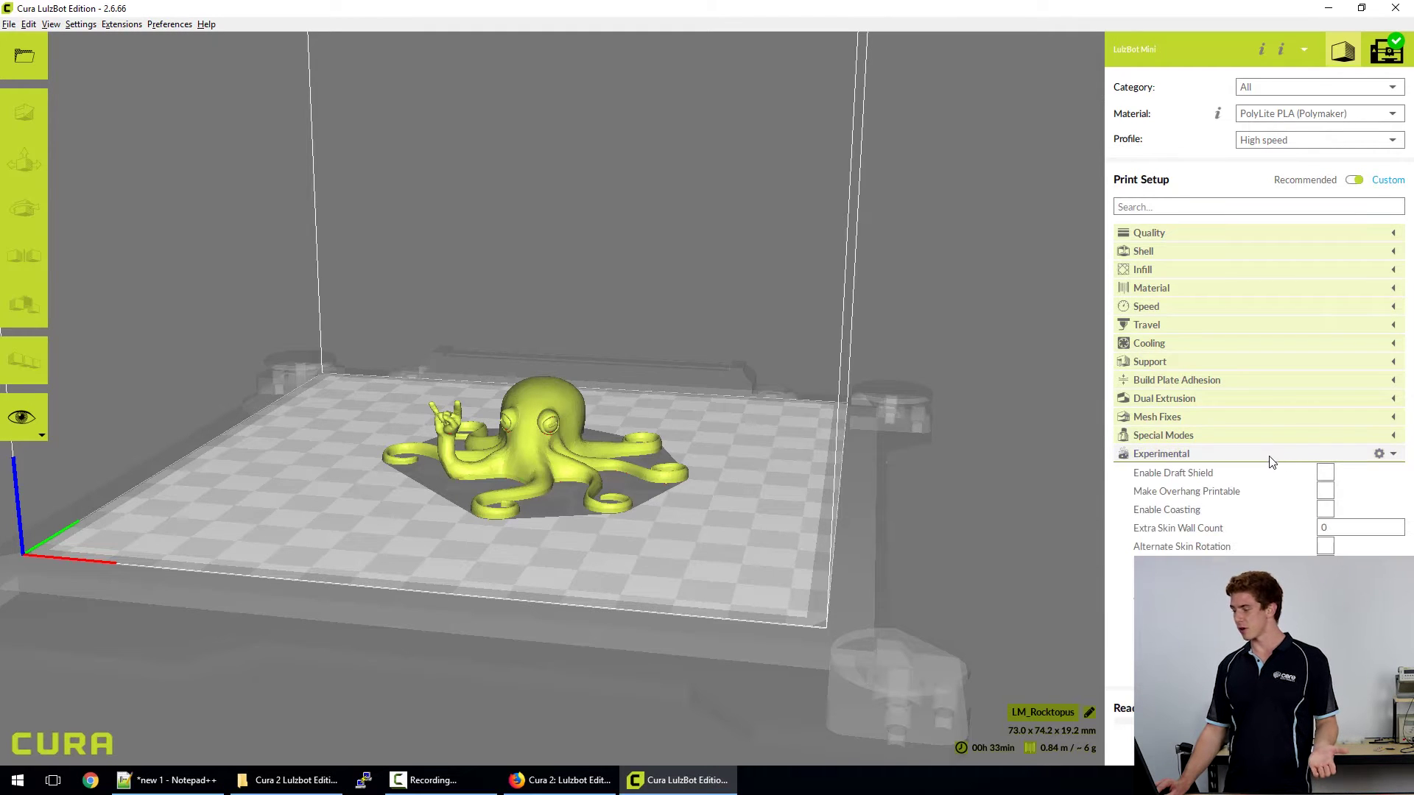
pyautogui.click(1199, 457)
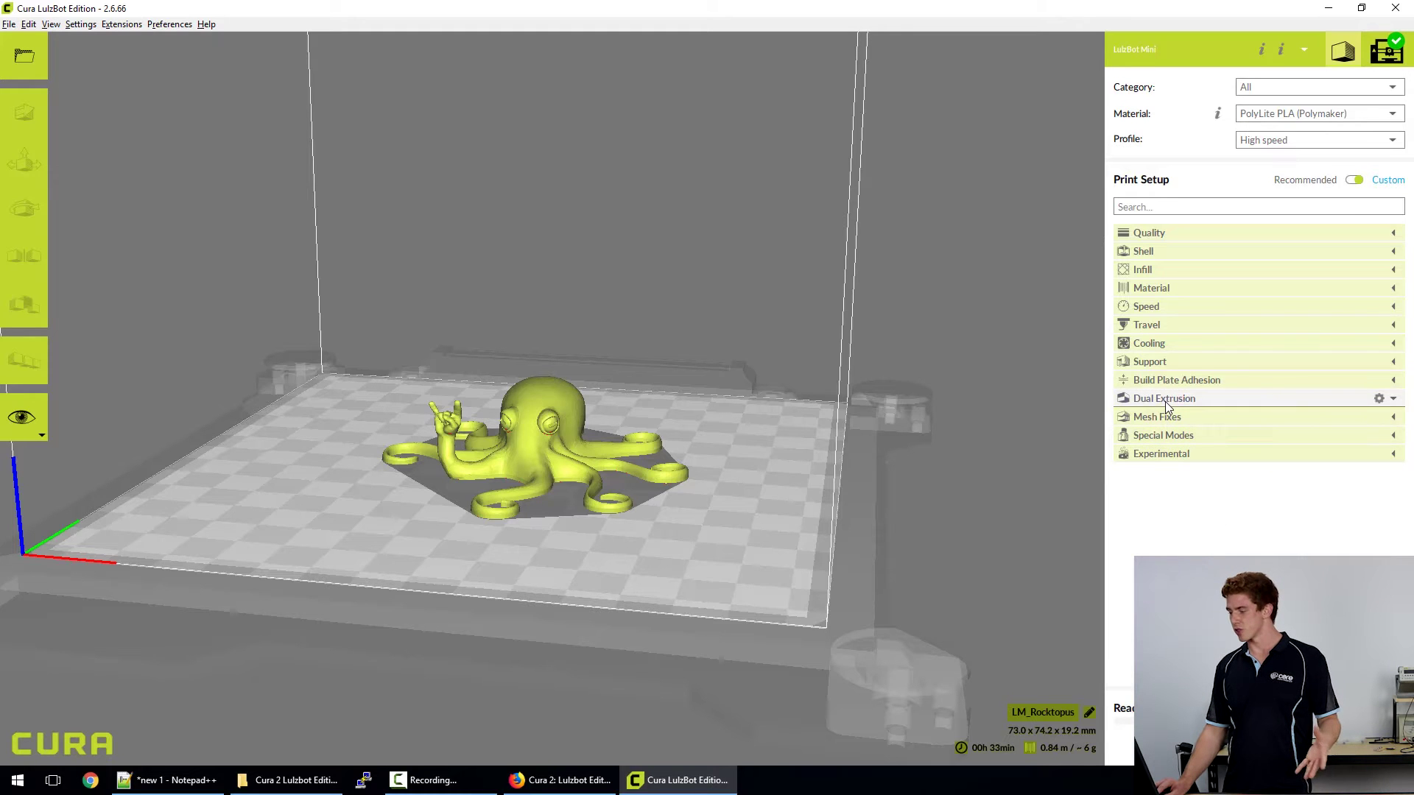
pyautogui.click(1165, 403)
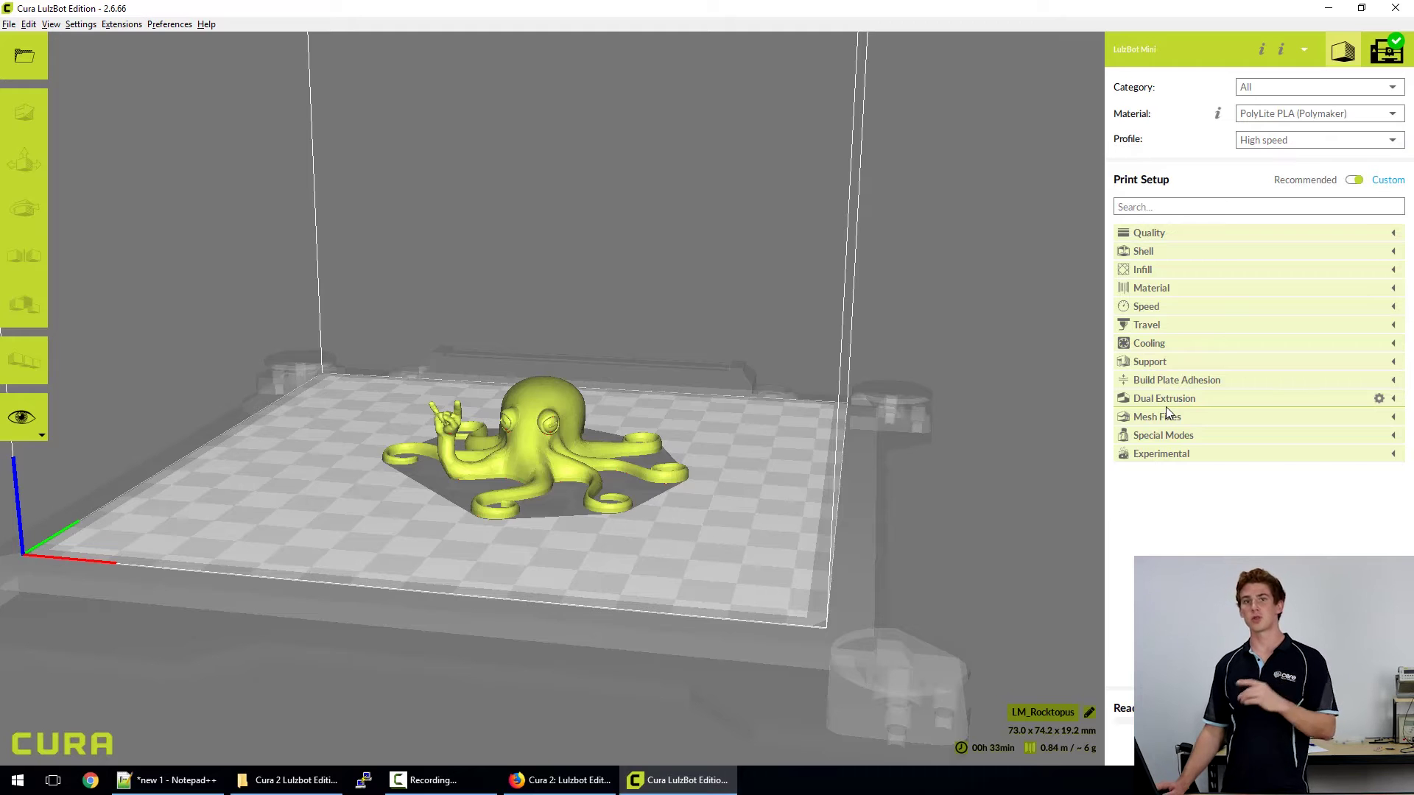
# Make every setting visible with Check all under Setting Visibility, then close Preferences
pyautogui.click(1380, 234)
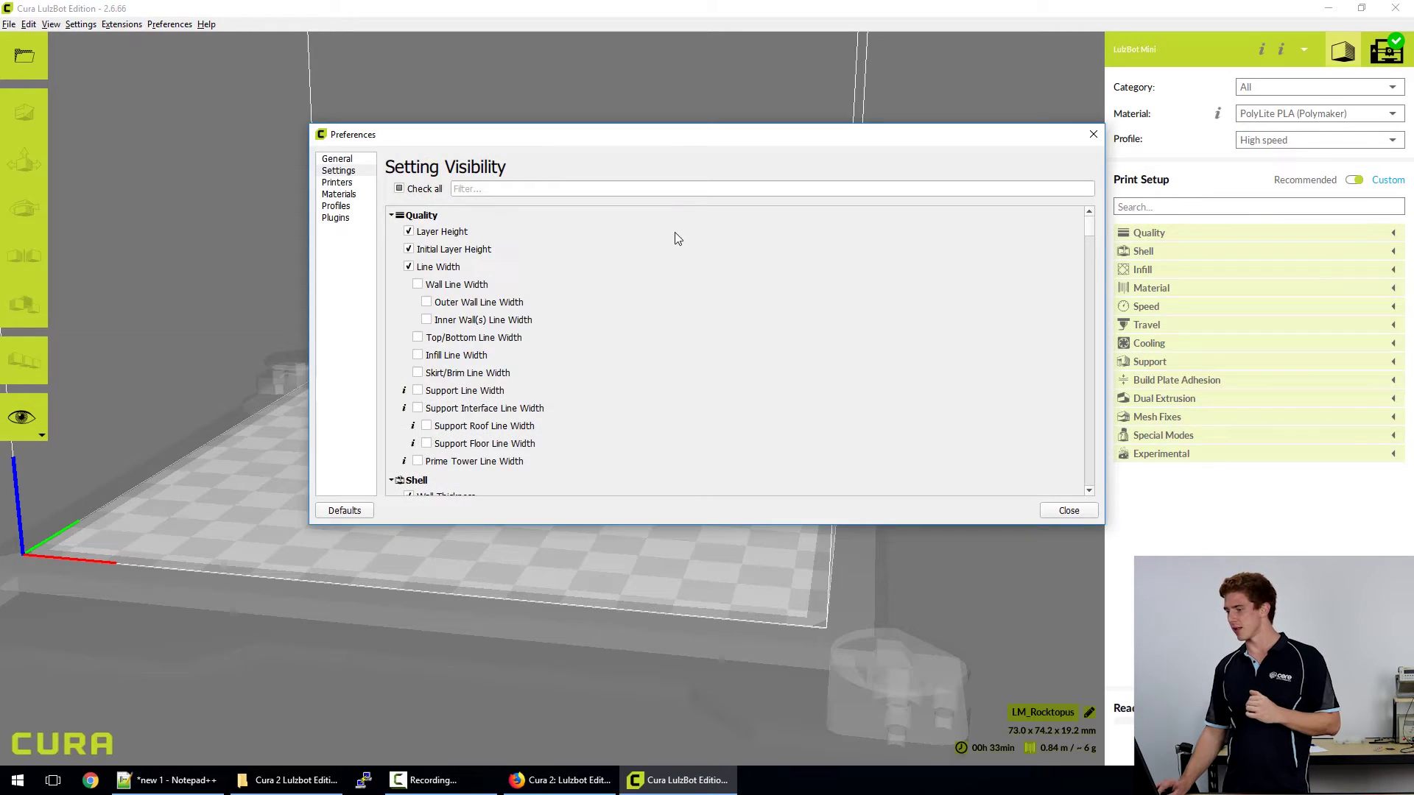
pyautogui.click(1093, 135)
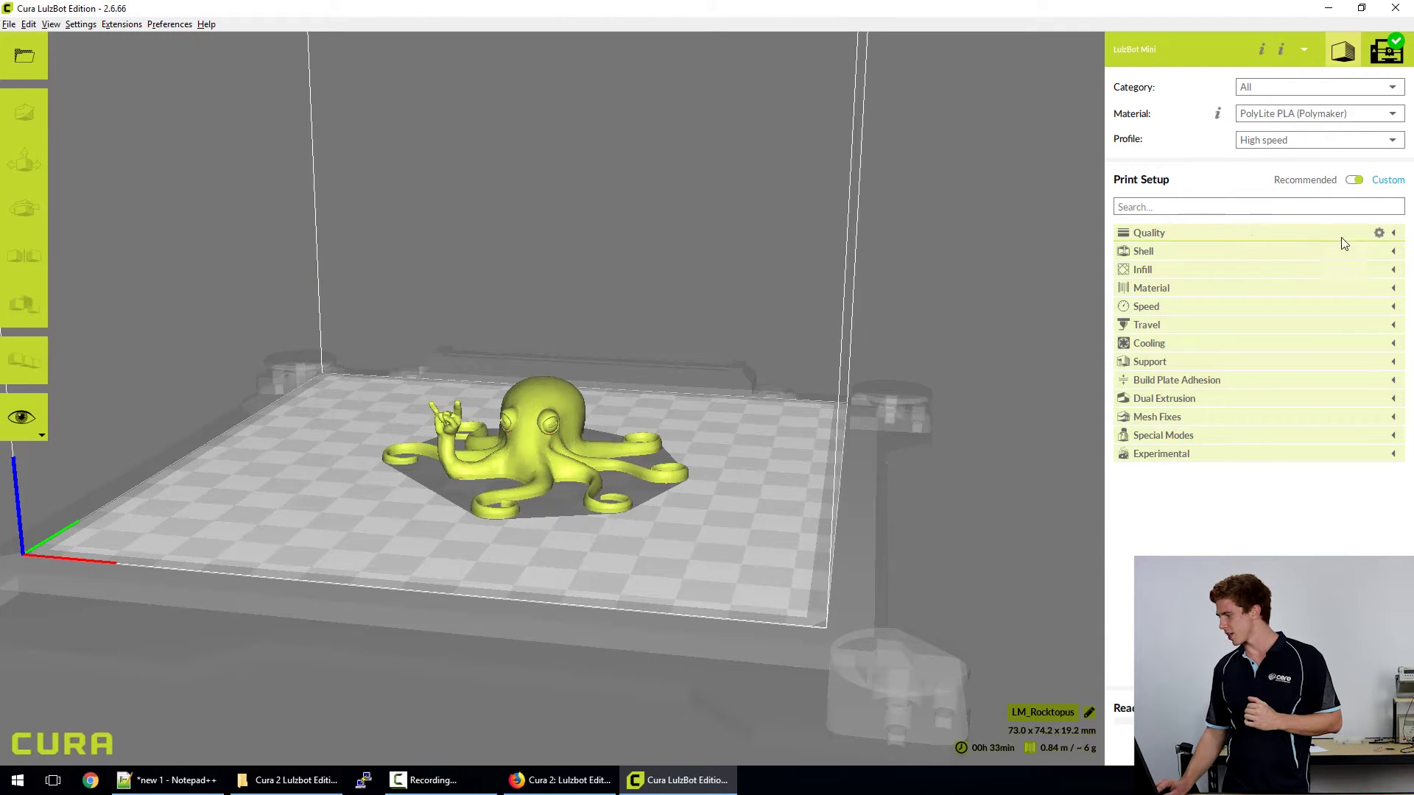
pyautogui.click(1380, 234)
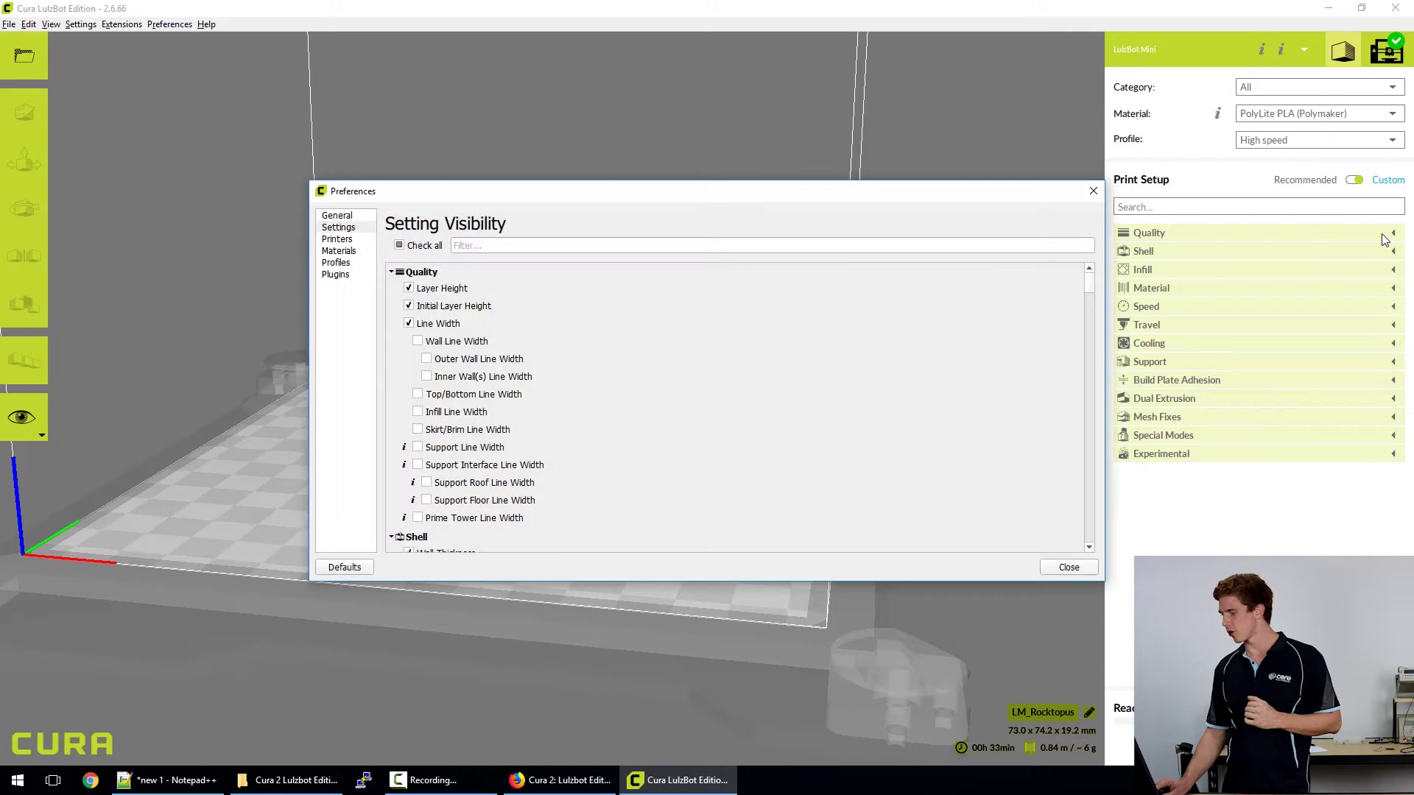
pyautogui.click(339, 227)
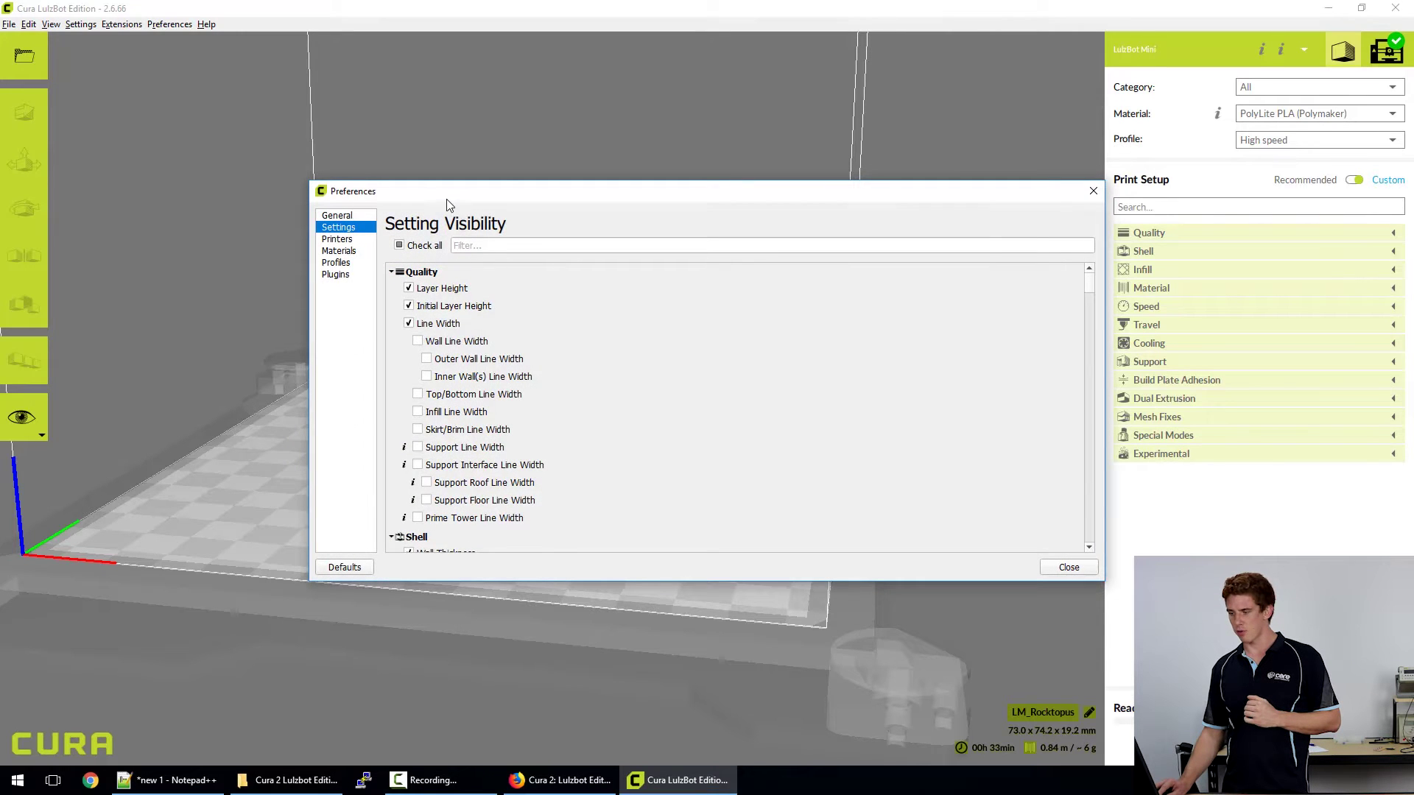
pyautogui.moveTo(448, 205); pyautogui.dragTo(357, 134)
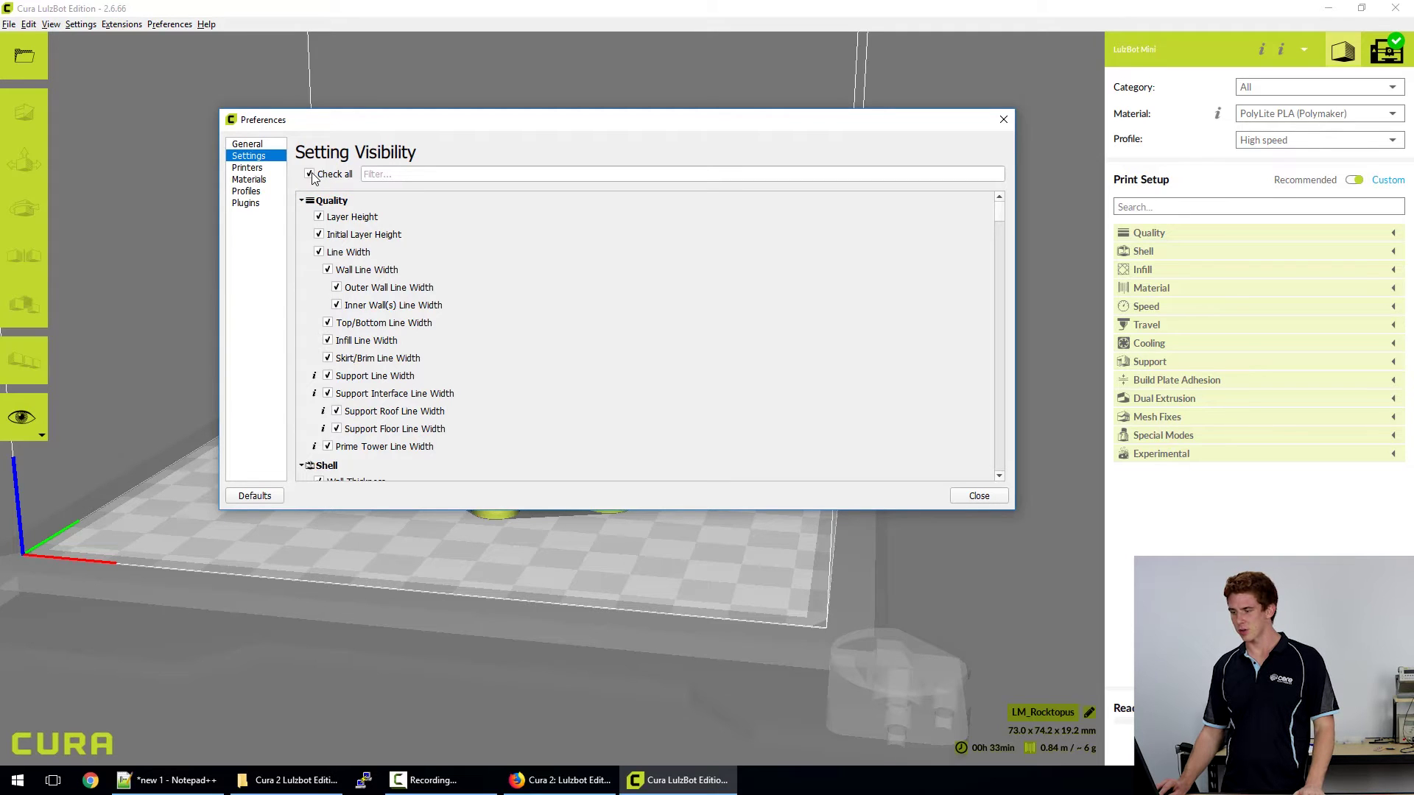
pyautogui.click(979, 496)
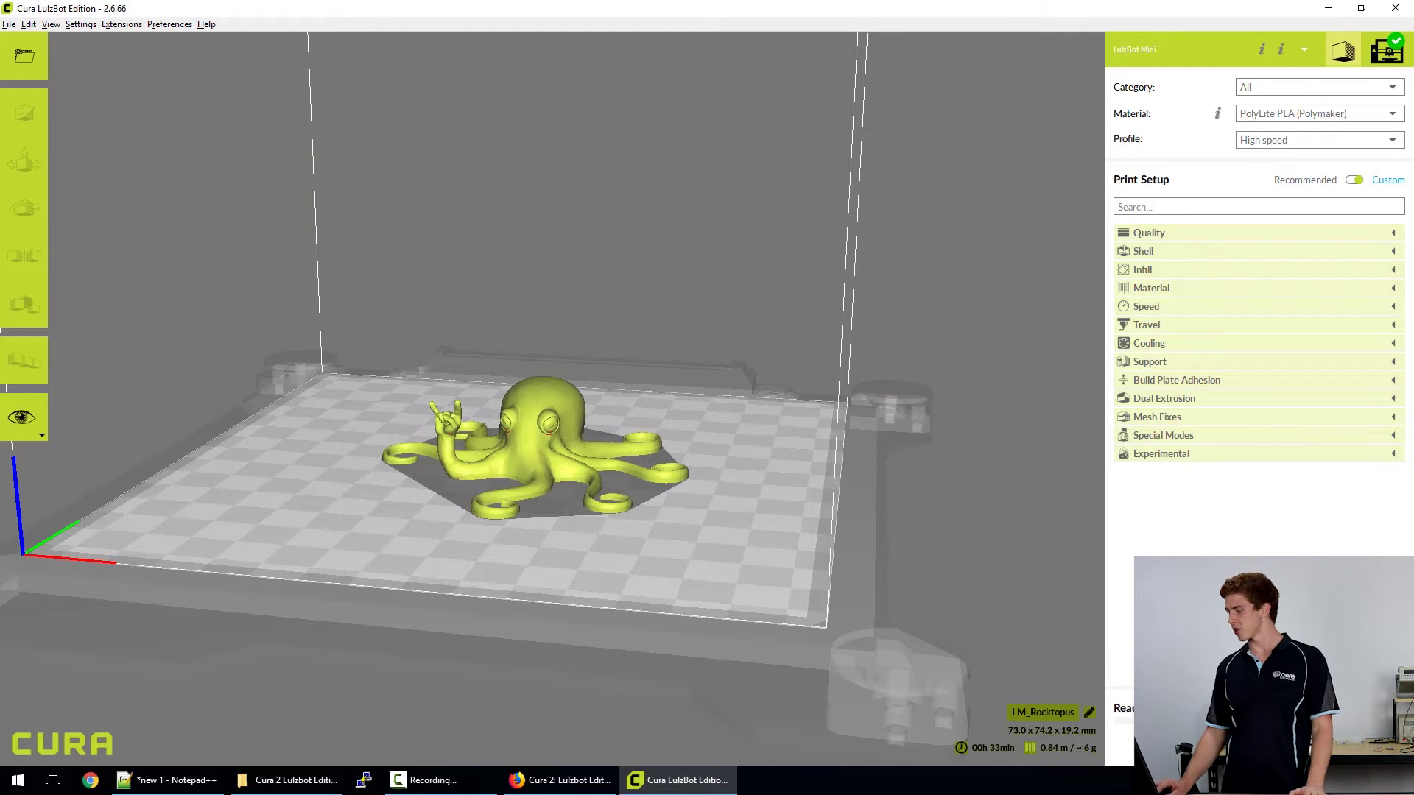
# Change the Quality Line Width from 0.5 to 0.6 mm
pyautogui.click(1201, 233)
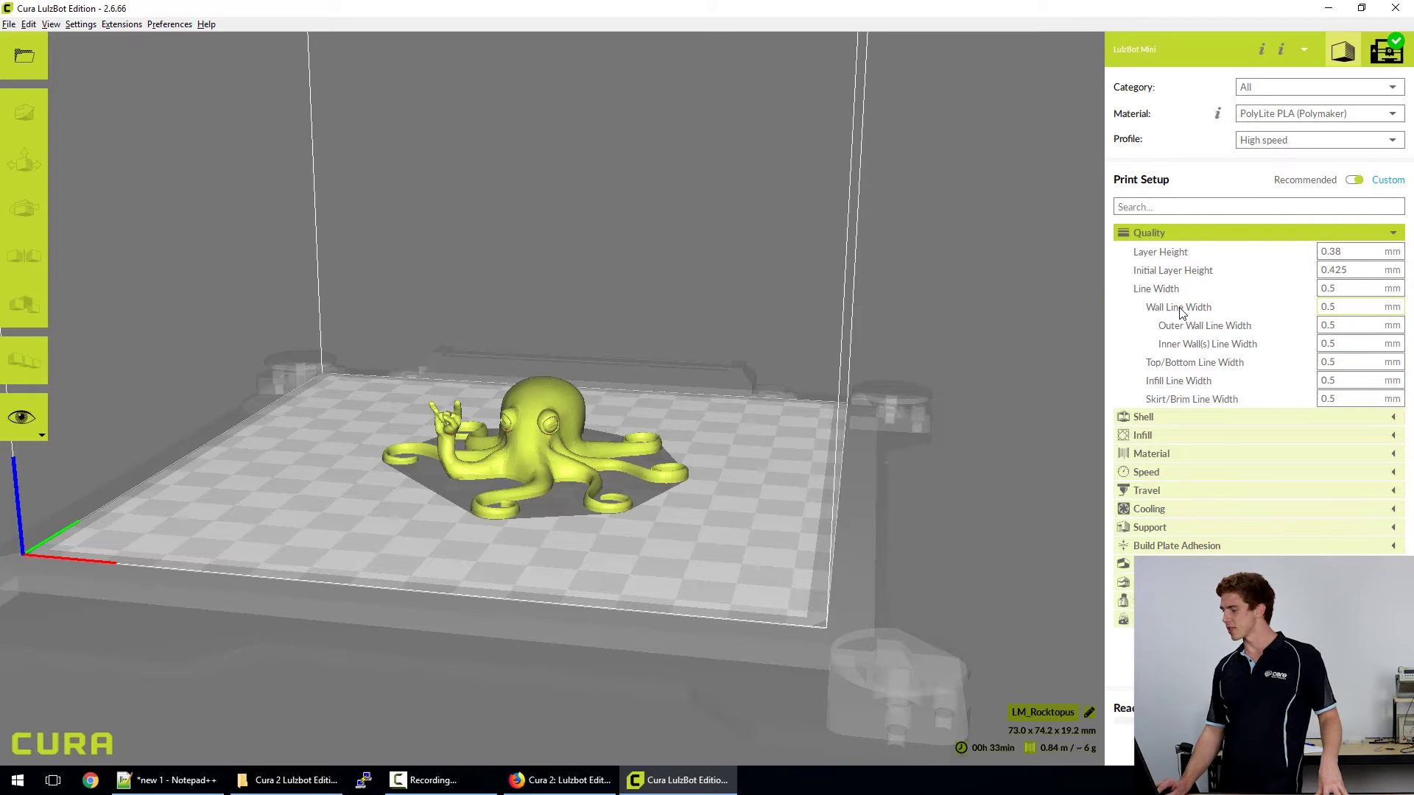
pyautogui.moveTo(1202, 335)
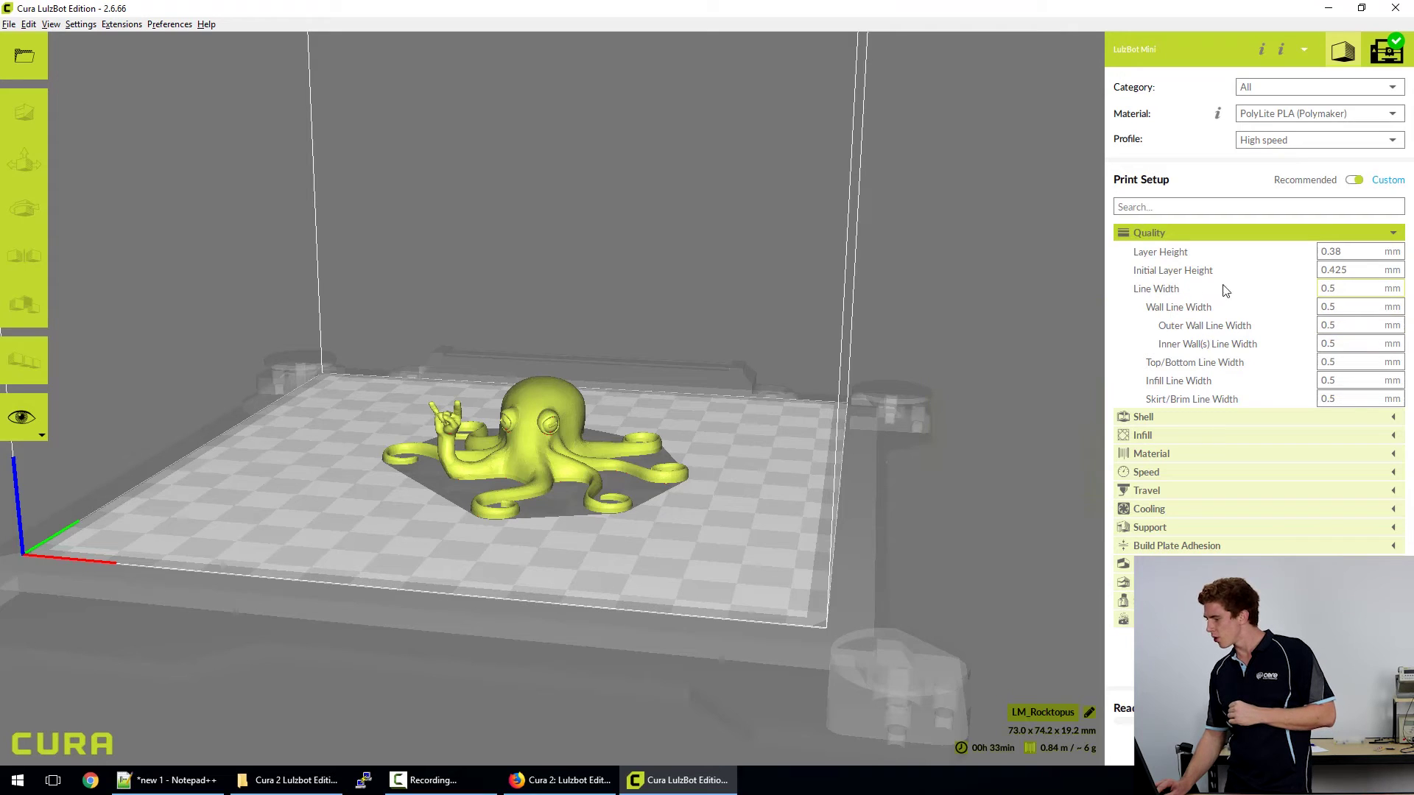
pyautogui.moveTo(1347, 288)
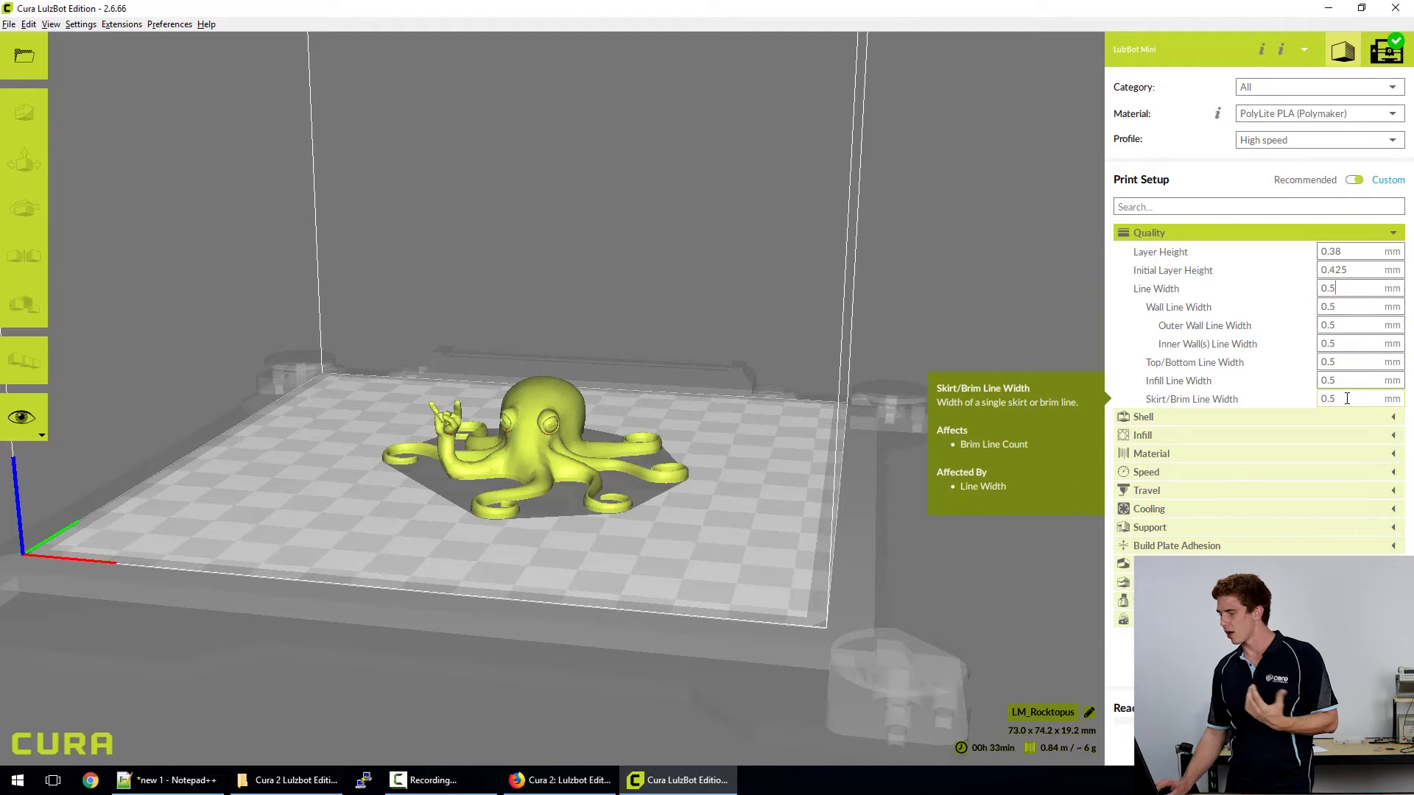
pyautogui.doubleClick(1349, 289)
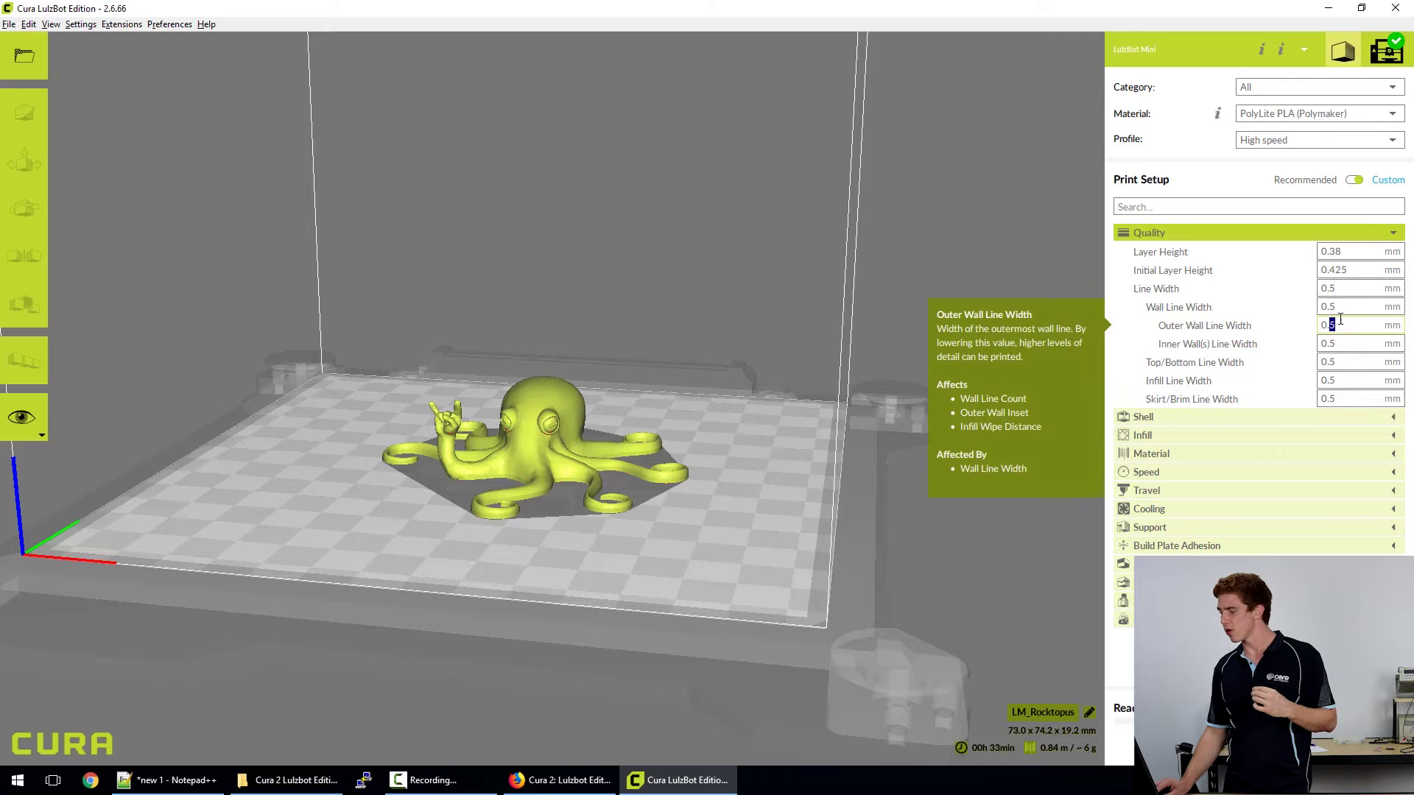
pyautogui.doubleClick(1338, 288)
pyautogui.write('6')
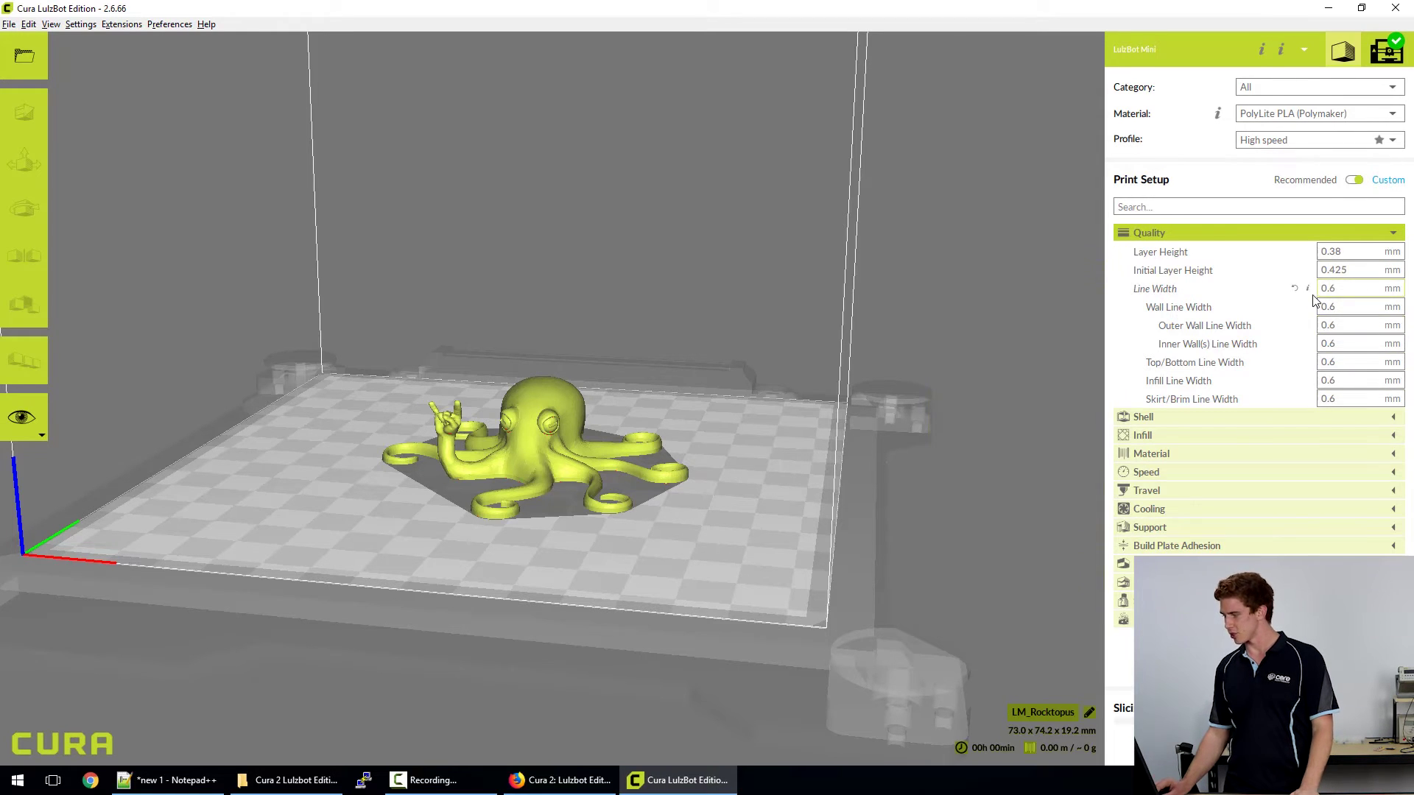
# Set the Outer Wall and Inner Wall line widths to 0.6 mm
pyautogui.doubleClick(1339, 345)
pyautogui.write('4')
pyautogui.click(1362, 324)
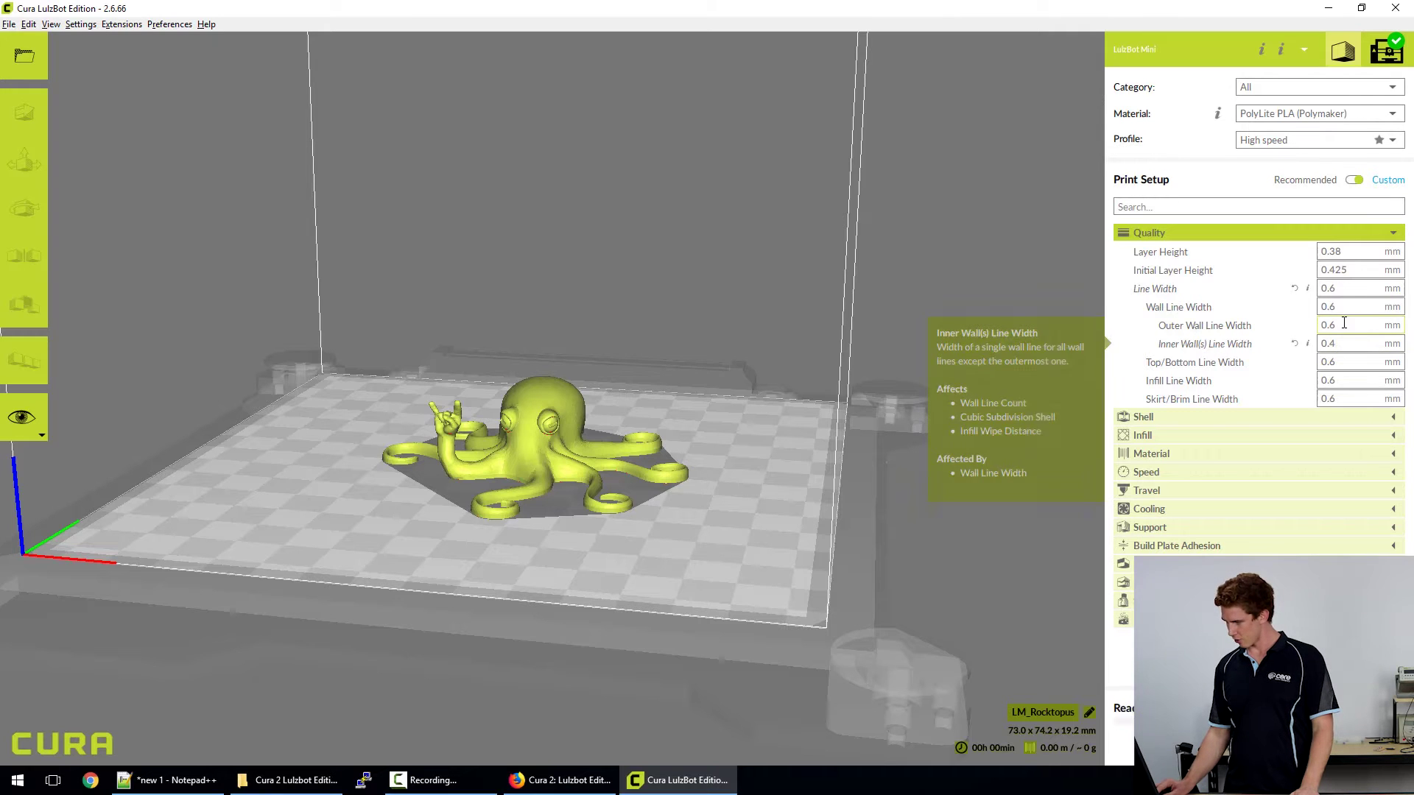
pyautogui.press('BackSpace')
pyautogui.write('4')
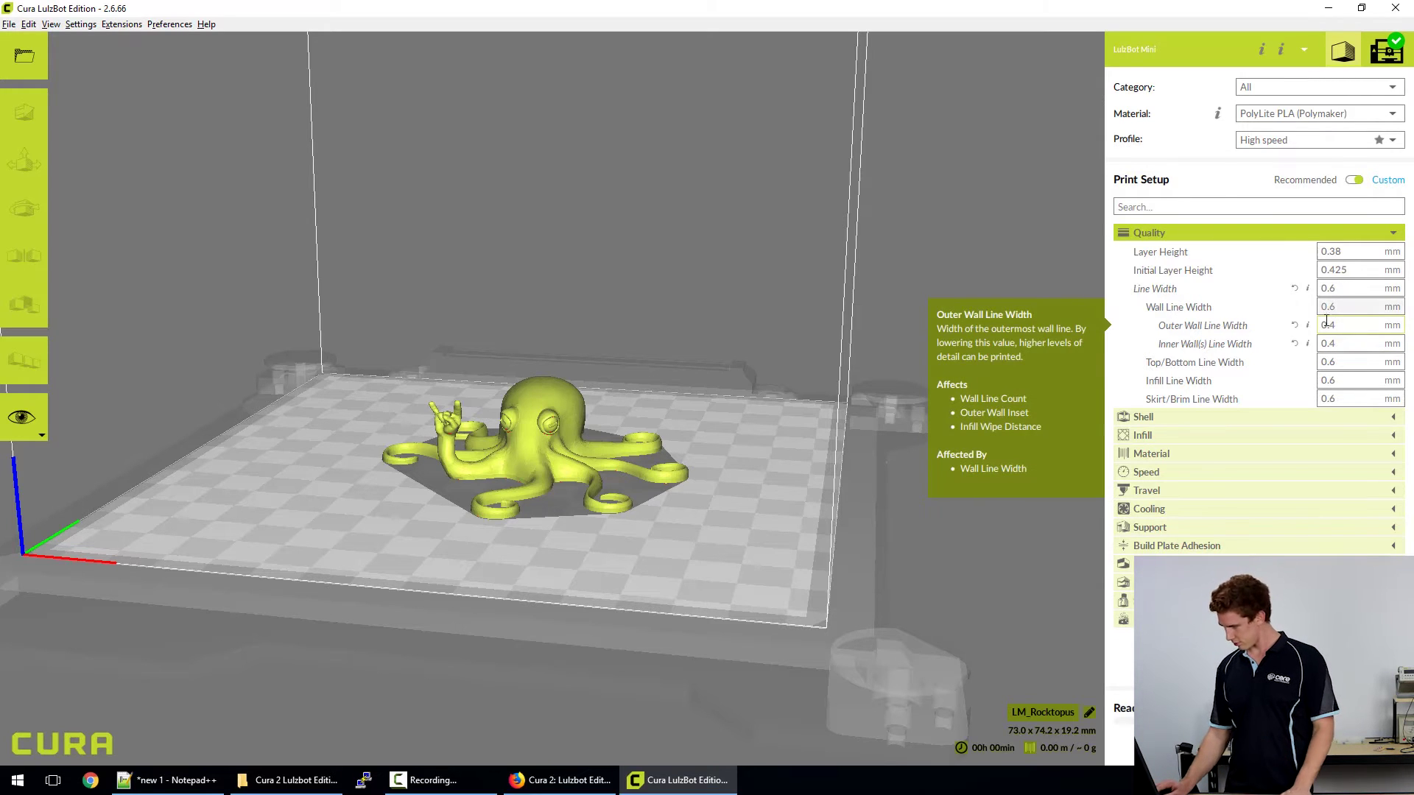
pyautogui.doubleClick(1347, 327)
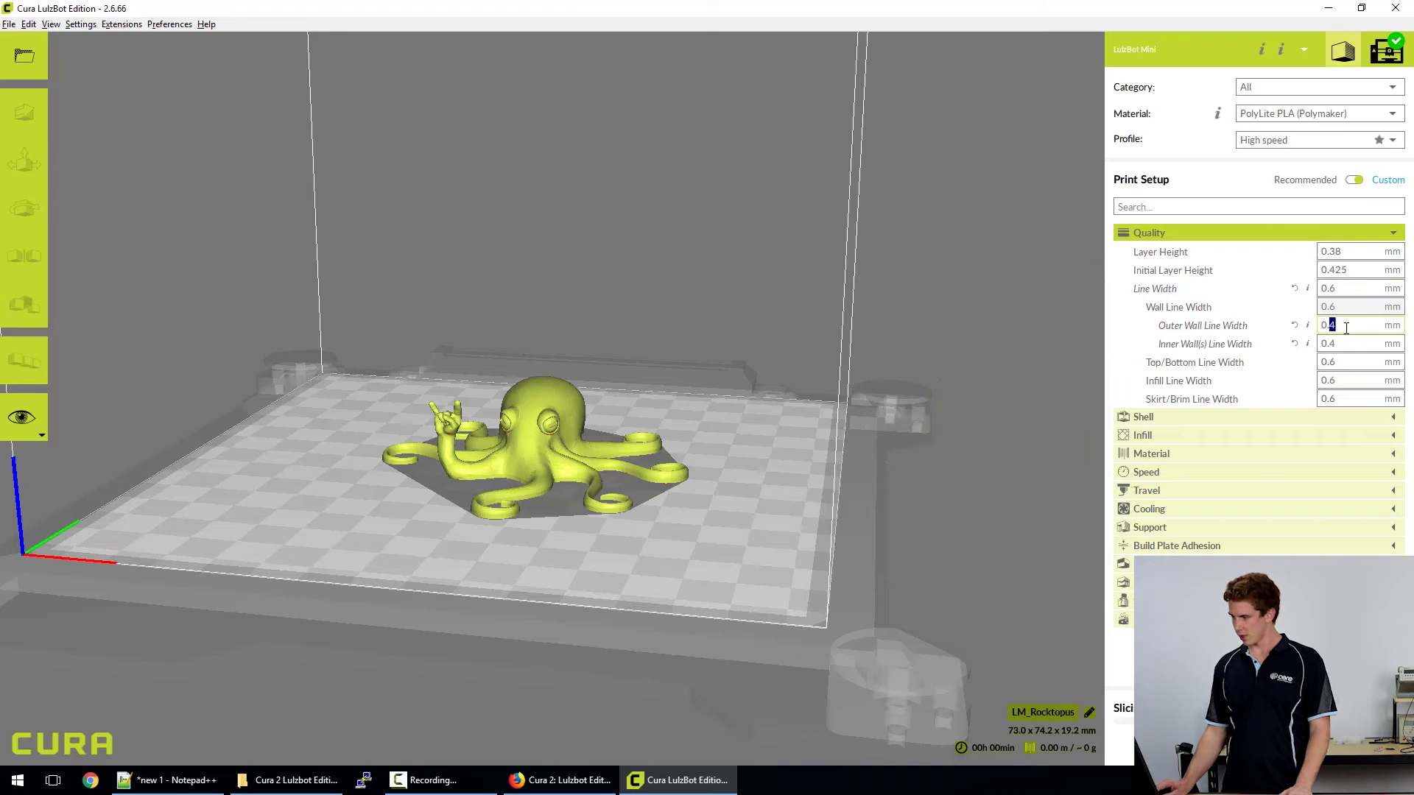
pyautogui.write('6')
pyautogui.doubleClick(1358, 344)
pyautogui.write('6')
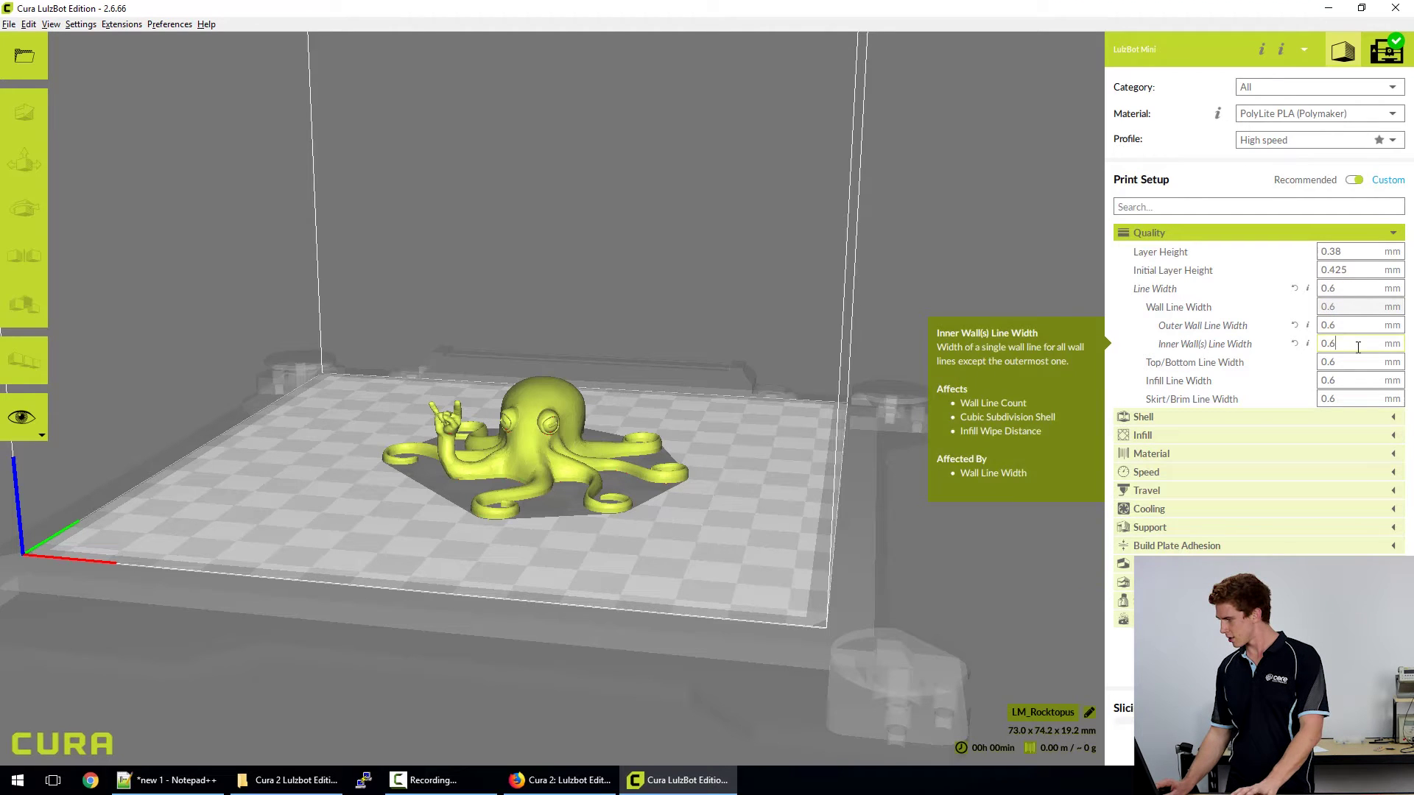
pyautogui.click(1340, 288)
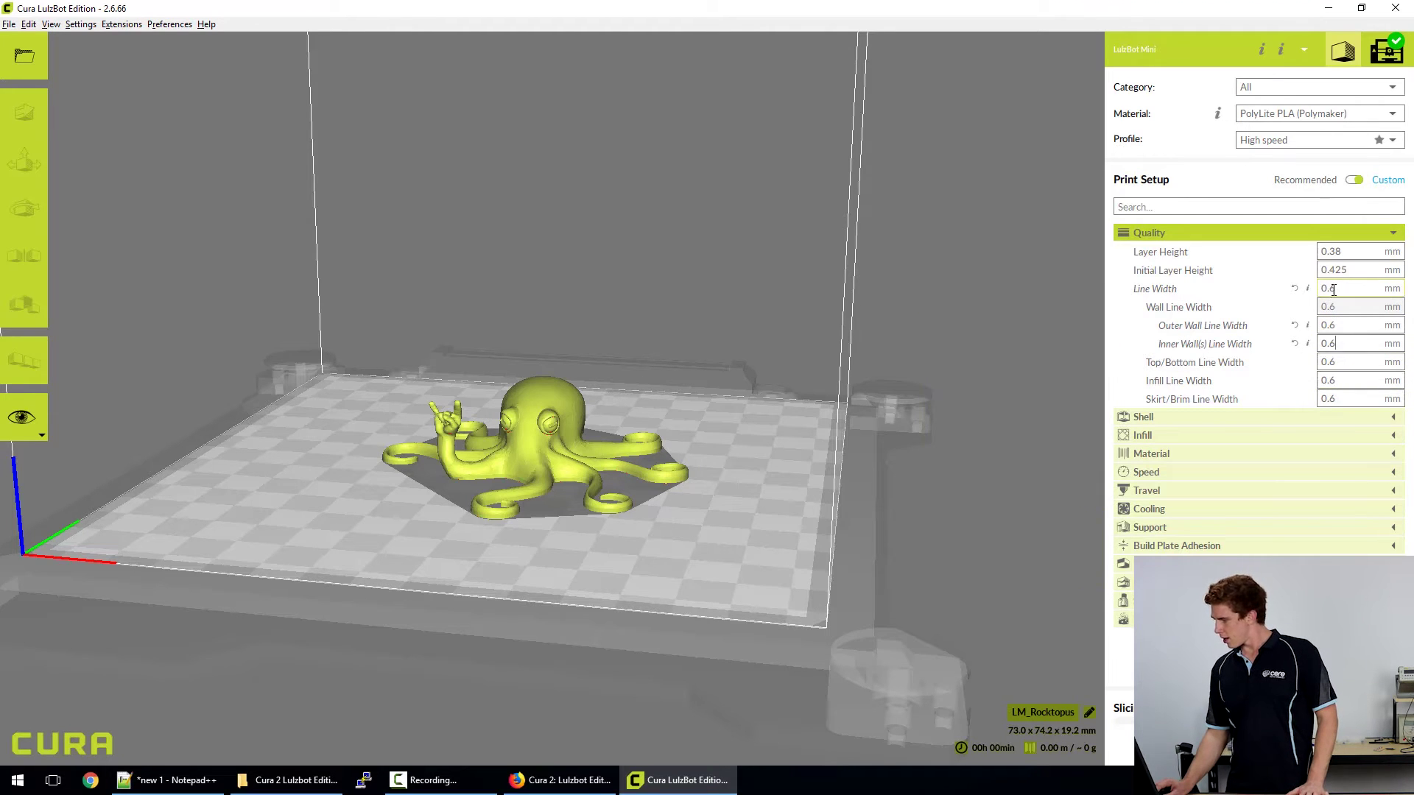
pyautogui.click(1309, 232)
pyautogui.click(1189, 252)
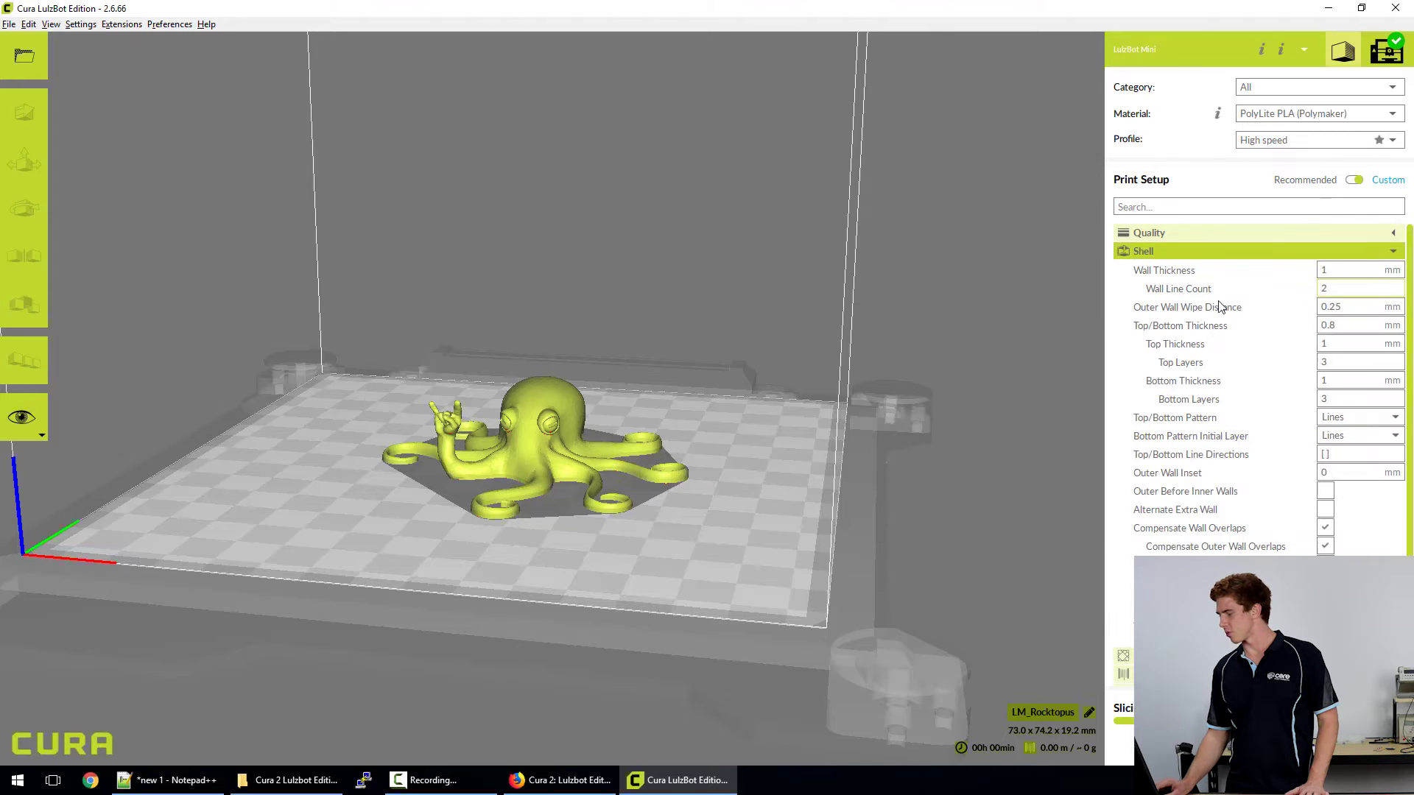
# Scroll down through the full list of custom setting categories
pyautogui.scroll(-2, 1148, 460)
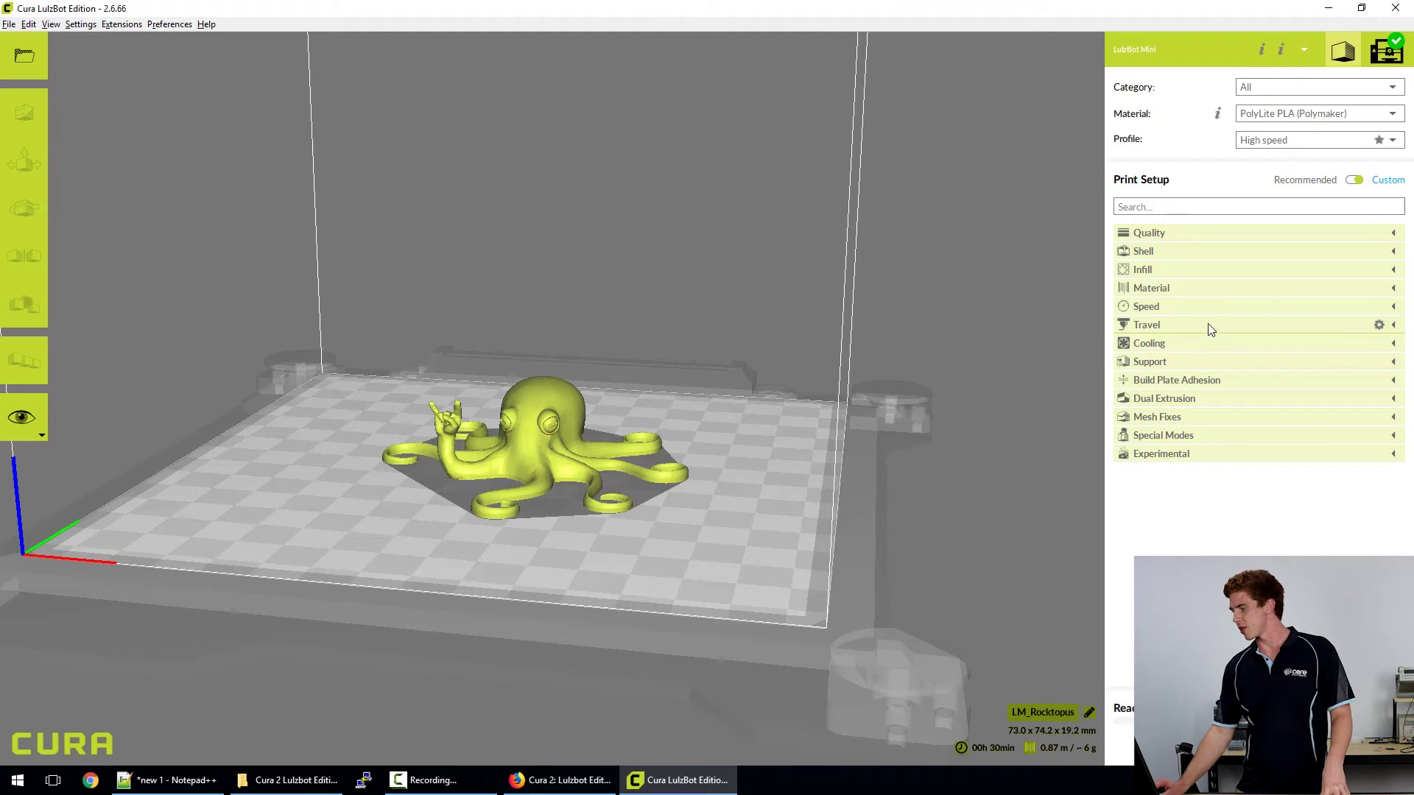
# Glance at the speed settings and set the infill pattern to Triangles
pyautogui.click(1192, 308)
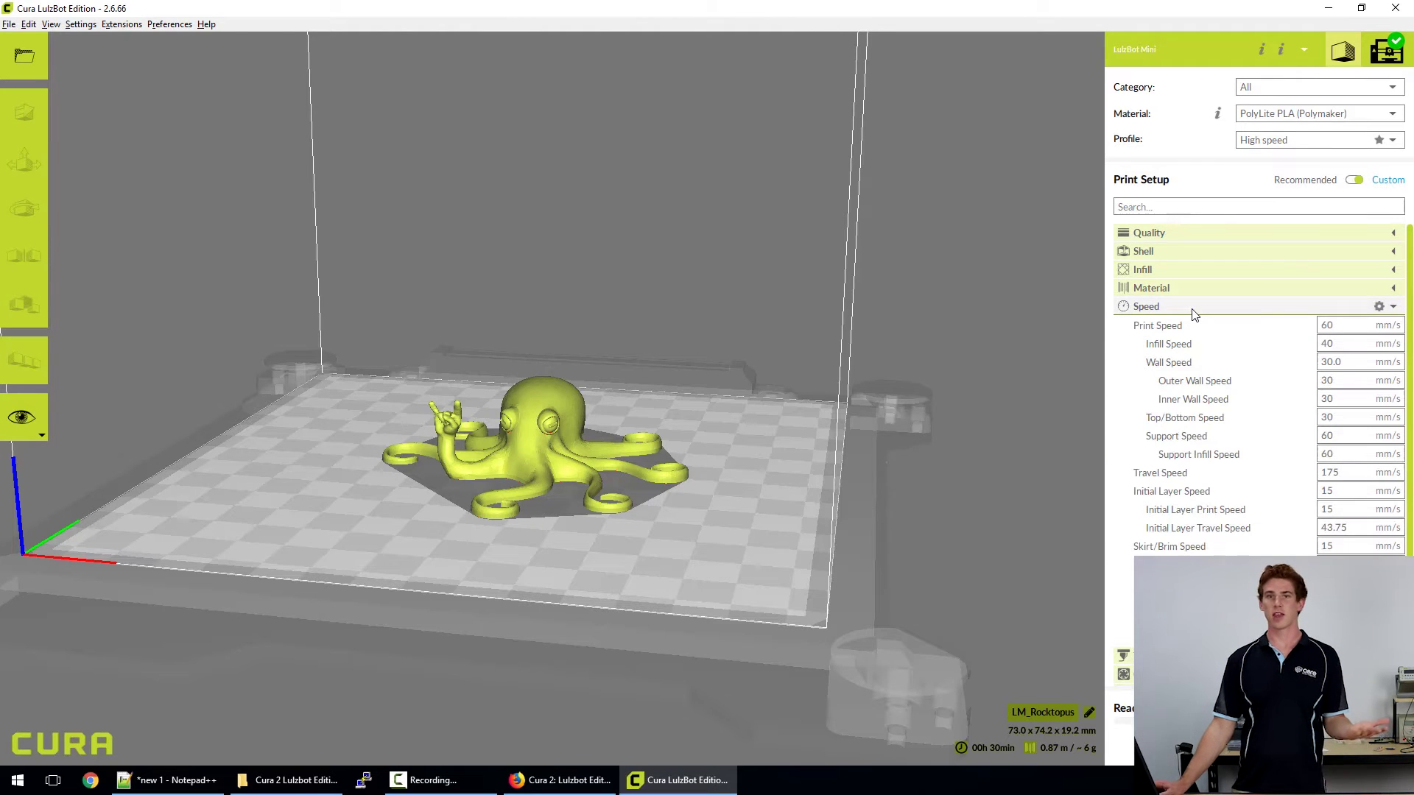
pyautogui.click(1193, 308)
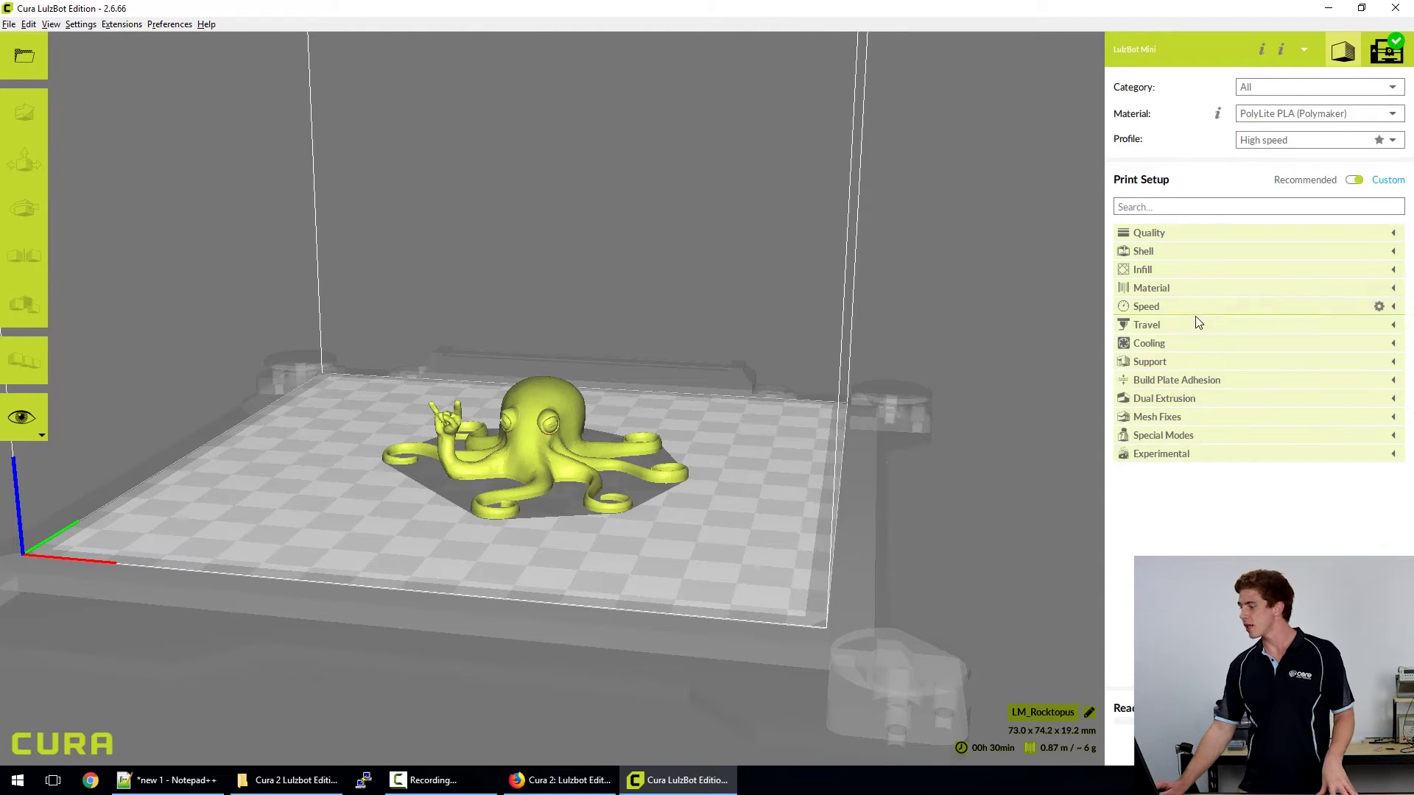
pyautogui.click(1184, 272)
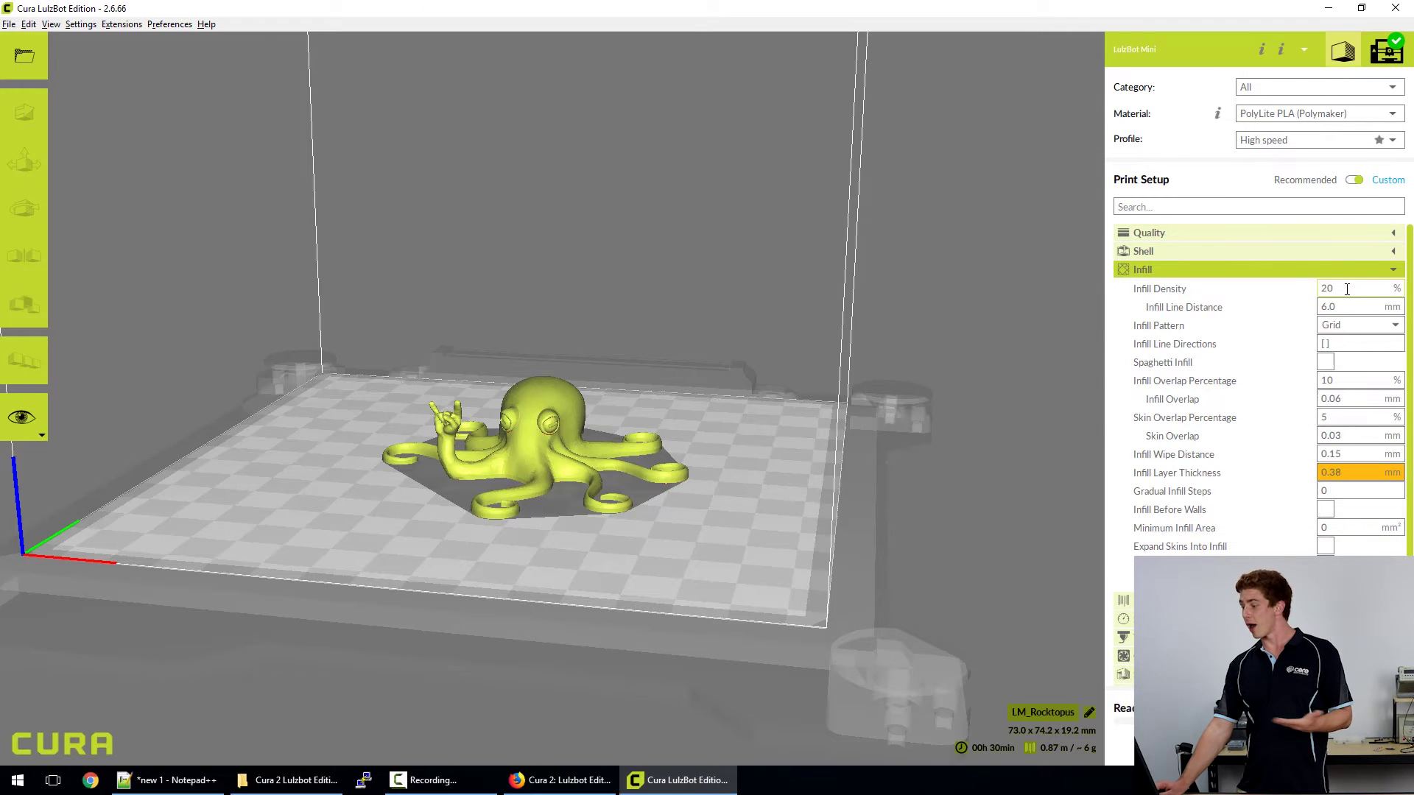
pyautogui.moveTo(1345, 287)
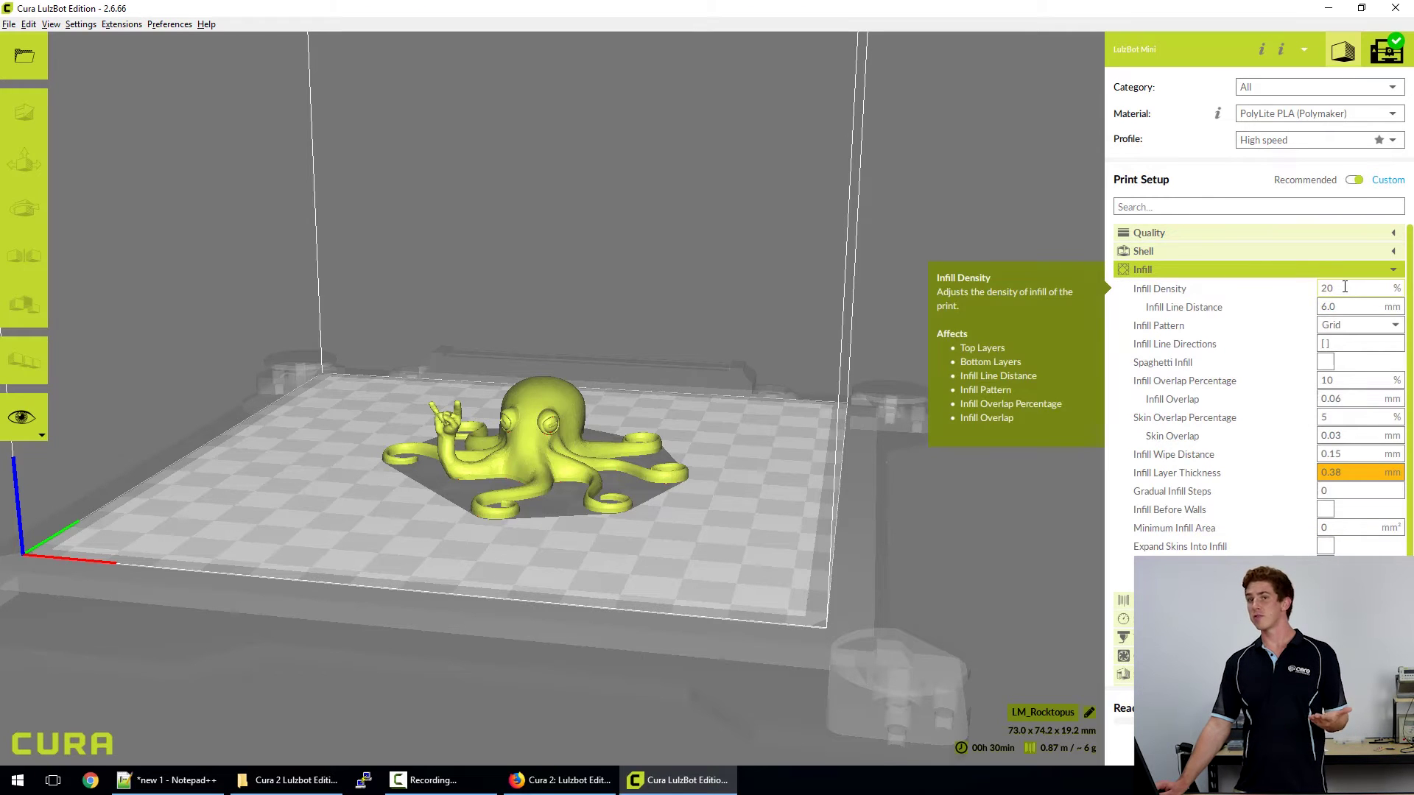
pyautogui.click(1362, 326)
pyautogui.click(1356, 367)
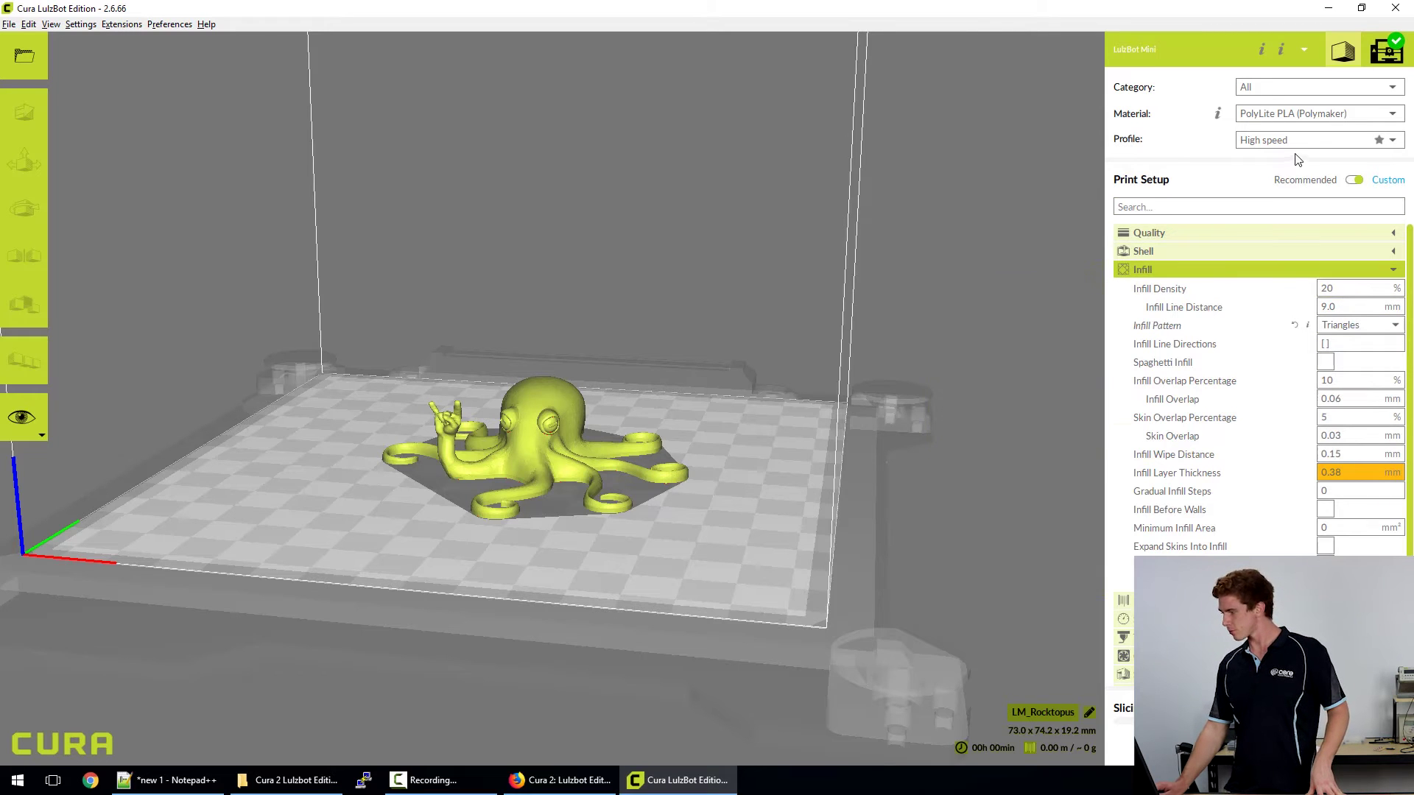
# Switch the material to ABS (IC3D), discarding changes, and use the Standard profile
pyautogui.click(1286, 118)
pyautogui.click(1296, 167)
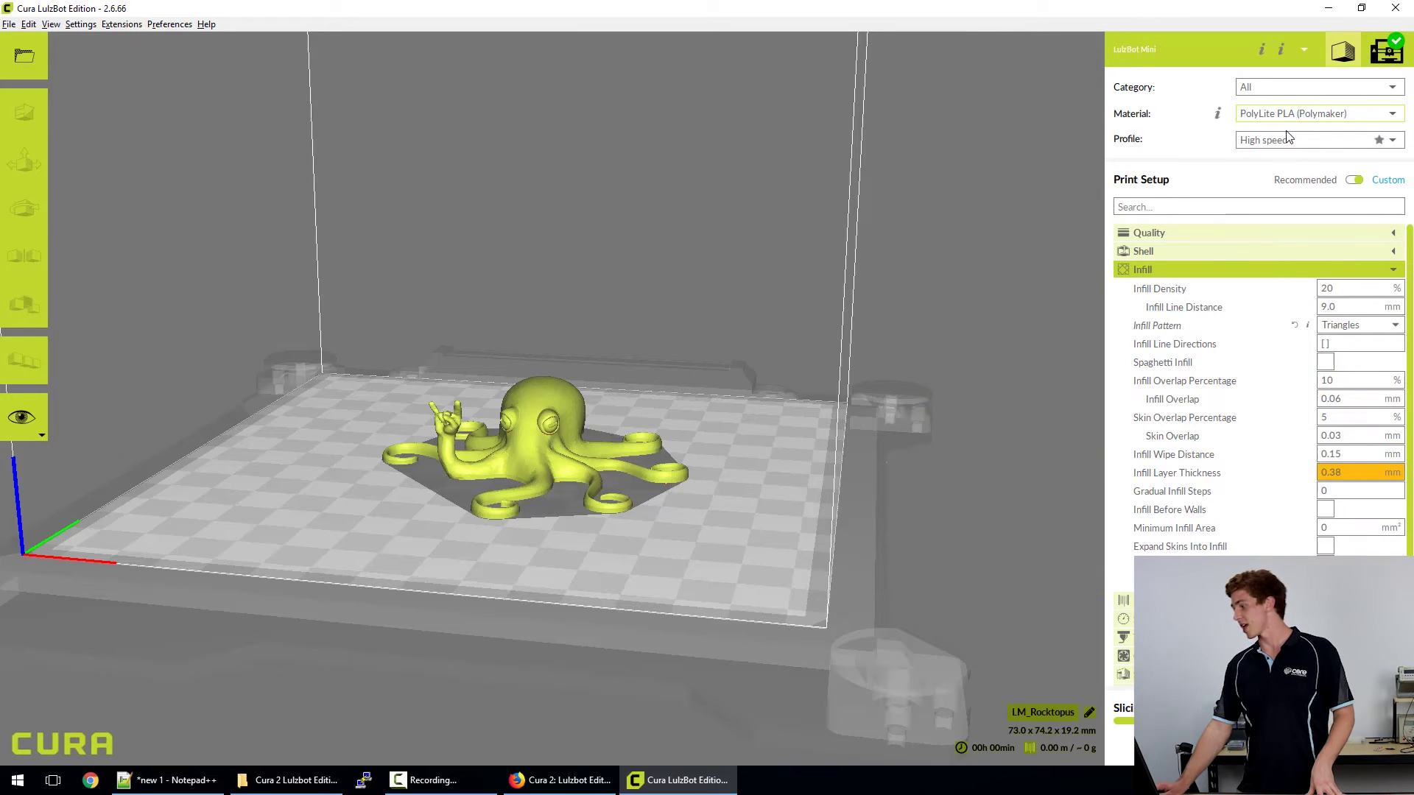
pyautogui.click(955, 511)
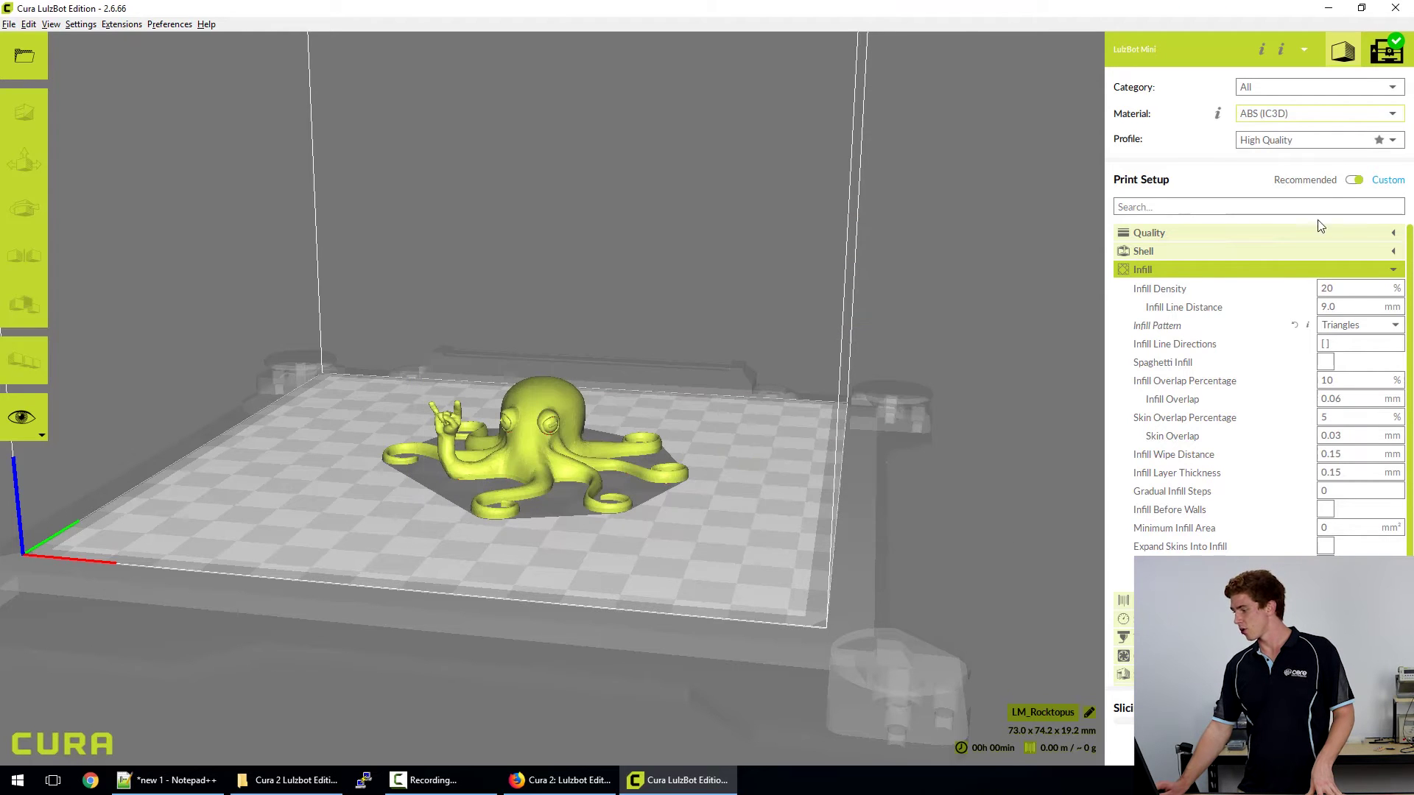
pyautogui.click(1309, 141)
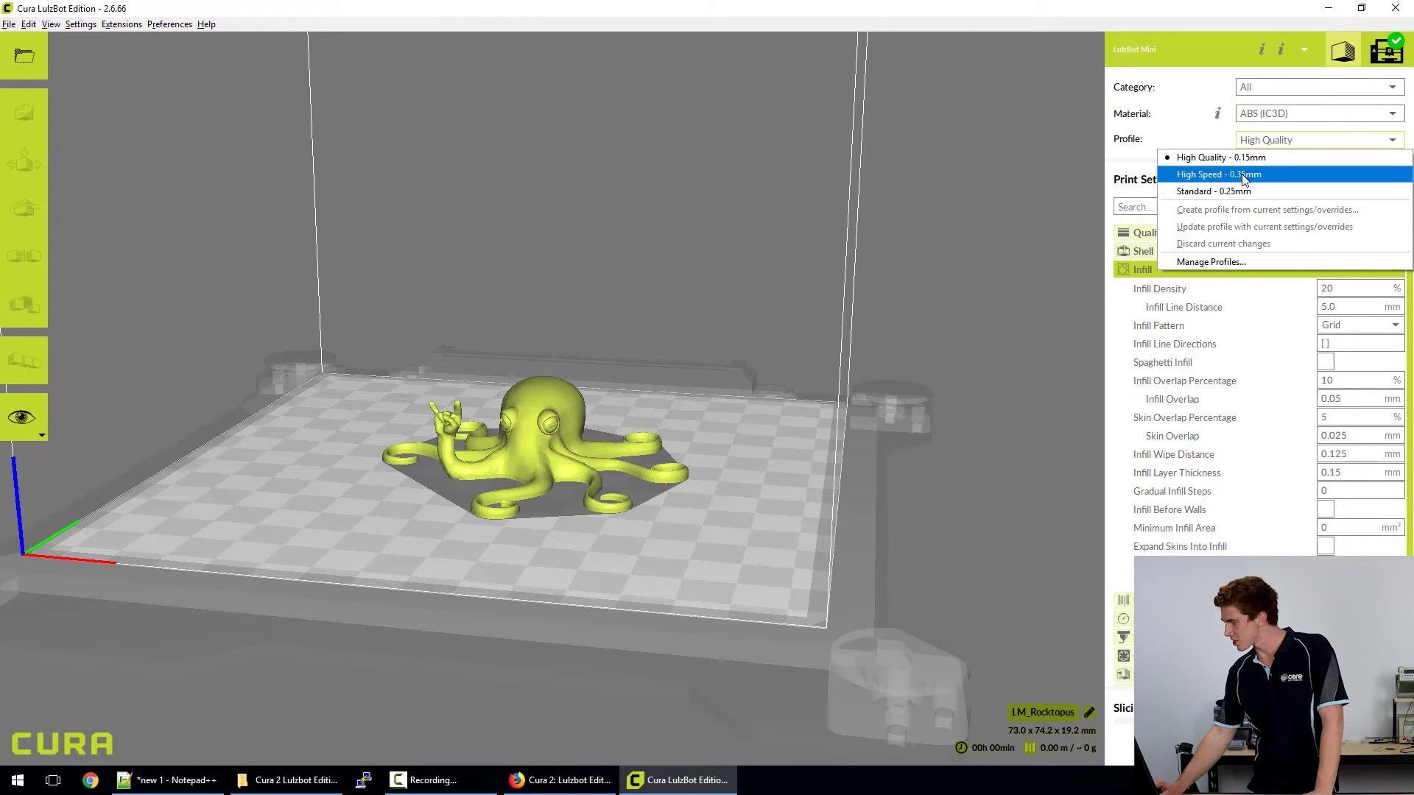
pyautogui.click(1252, 158)
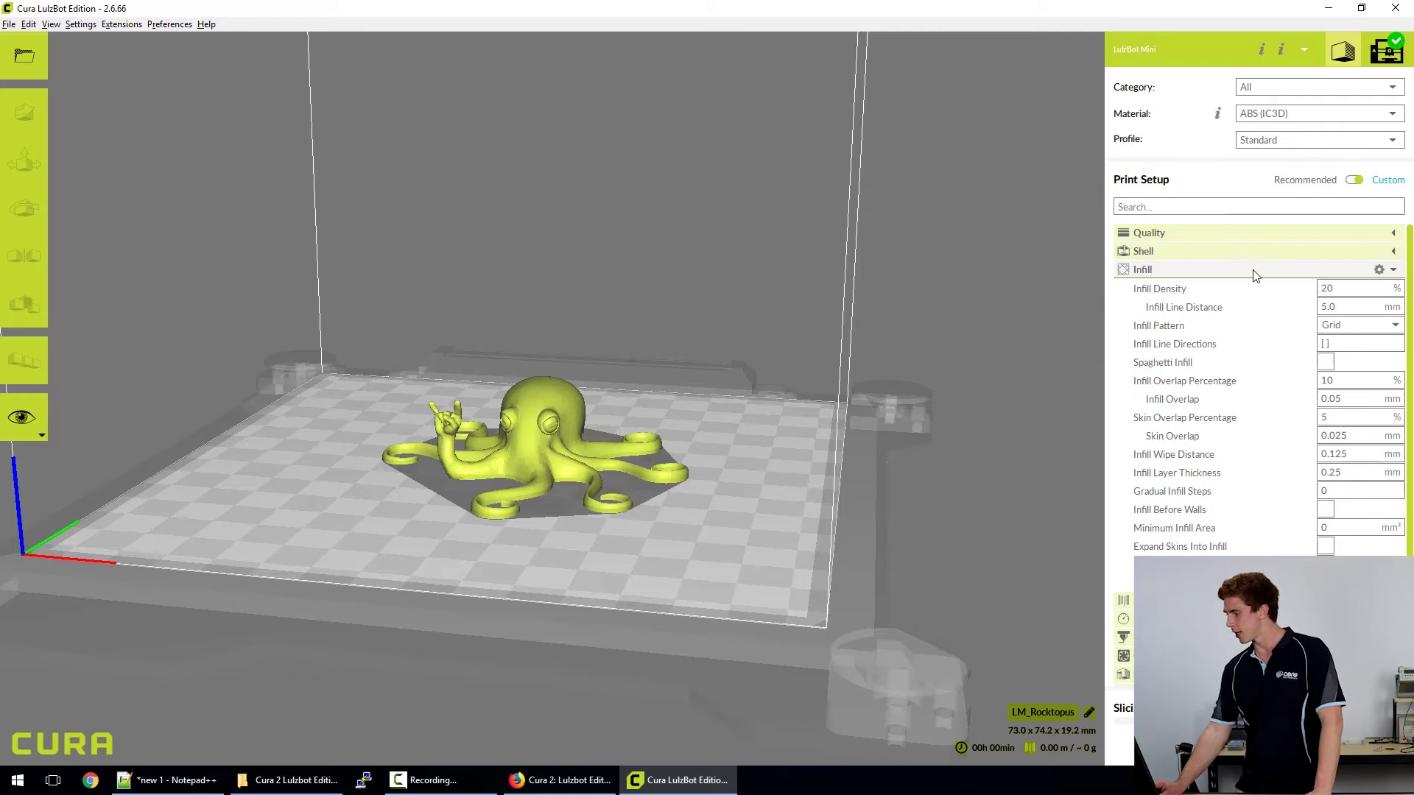
# Set the infill pattern to Cubic with 45% infill density
pyautogui.click(1342, 326)
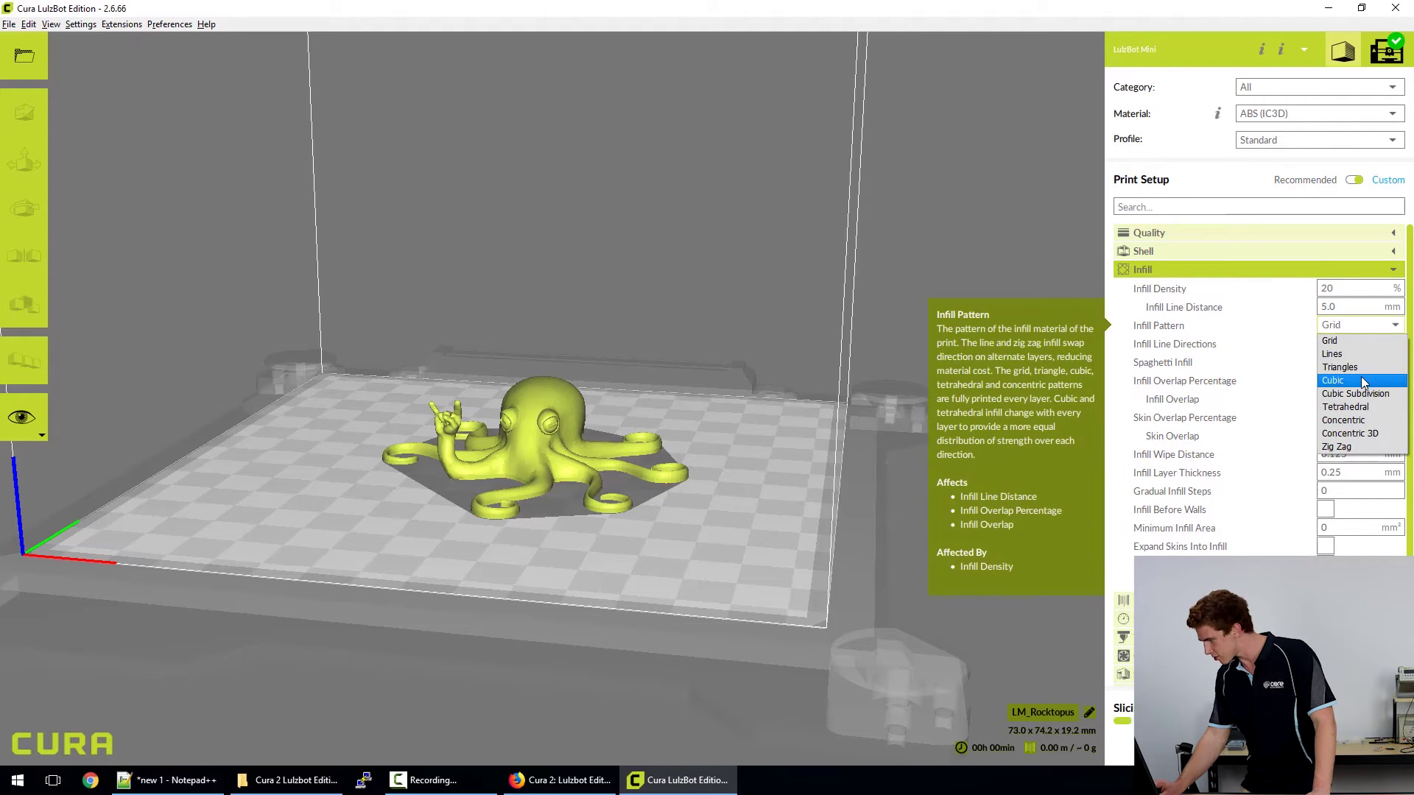
pyautogui.click(1337, 381)
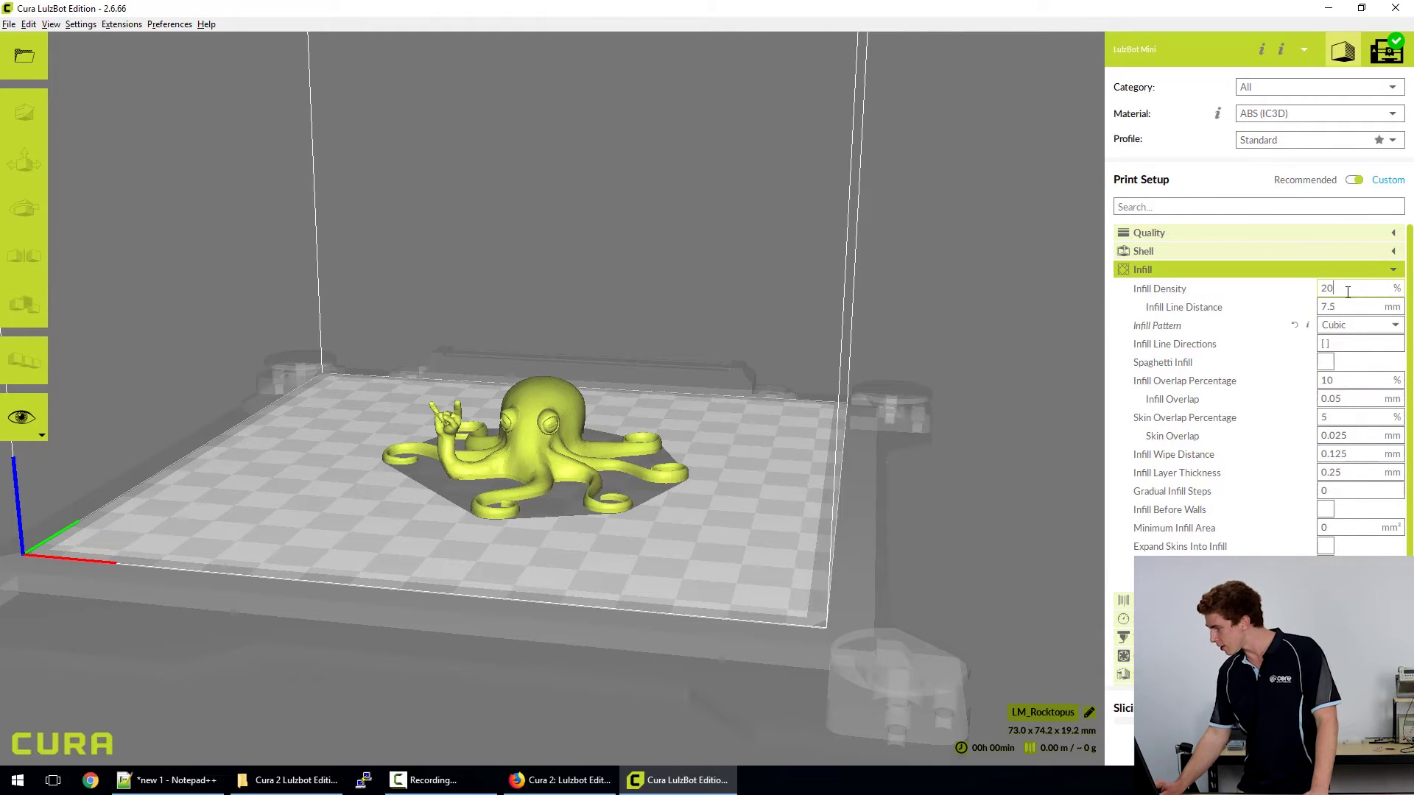
pyautogui.doubleClick(1348, 292)
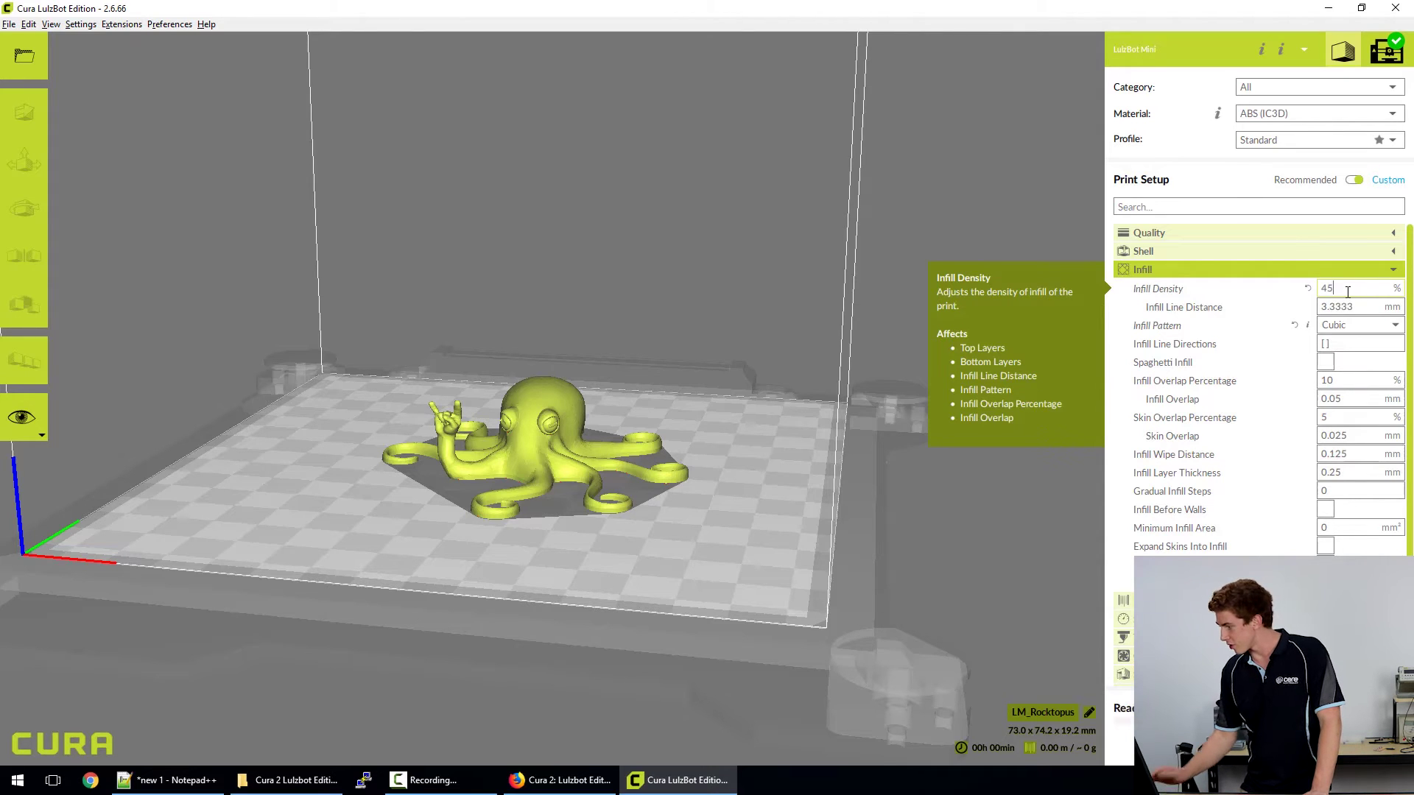
pyautogui.write('45')
pyautogui.click(1178, 269)
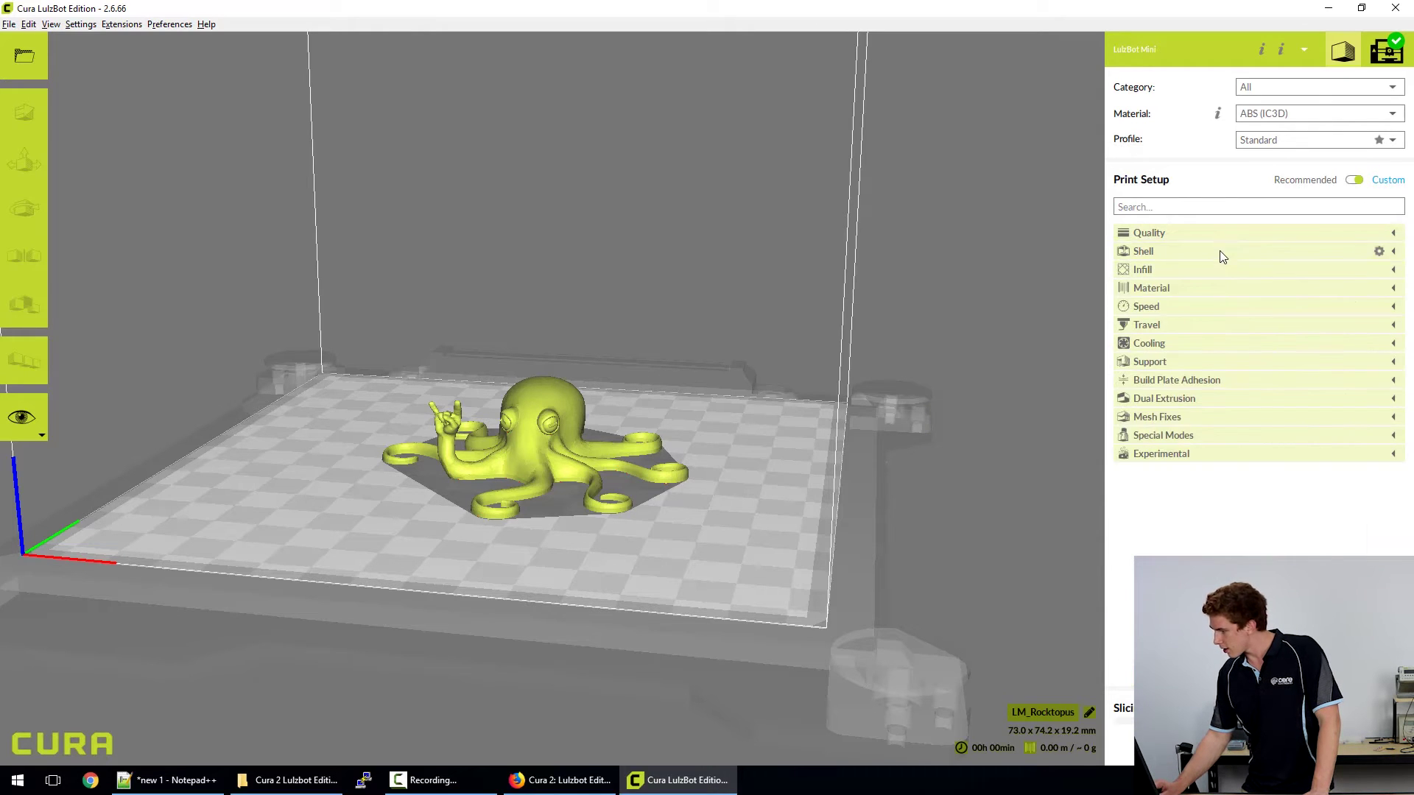
# Set wall thickness to 1.5 mm, then review the Quality and Support overhang settings
pyautogui.click(1220, 251)
pyautogui.doubleClick(1330, 270)
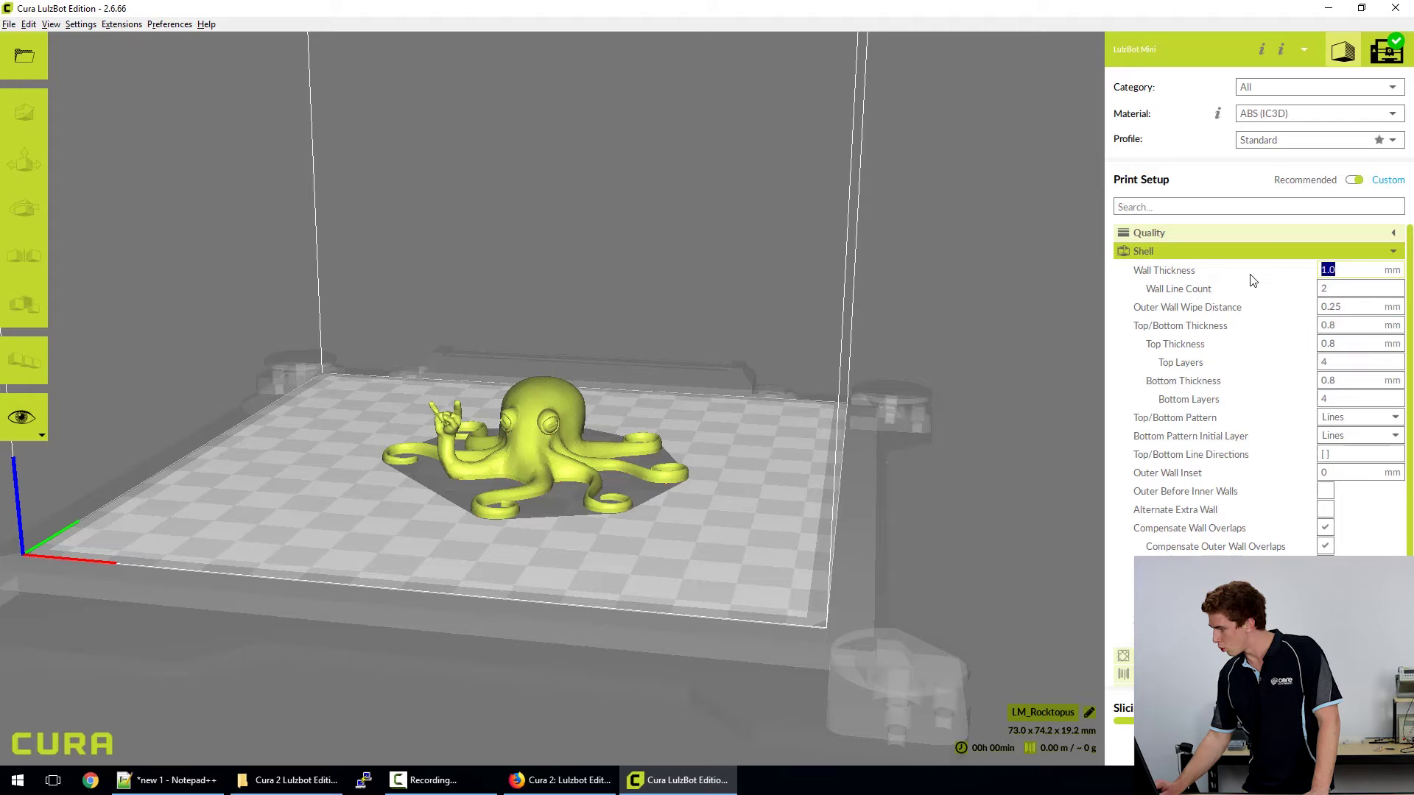
pyautogui.write('1')
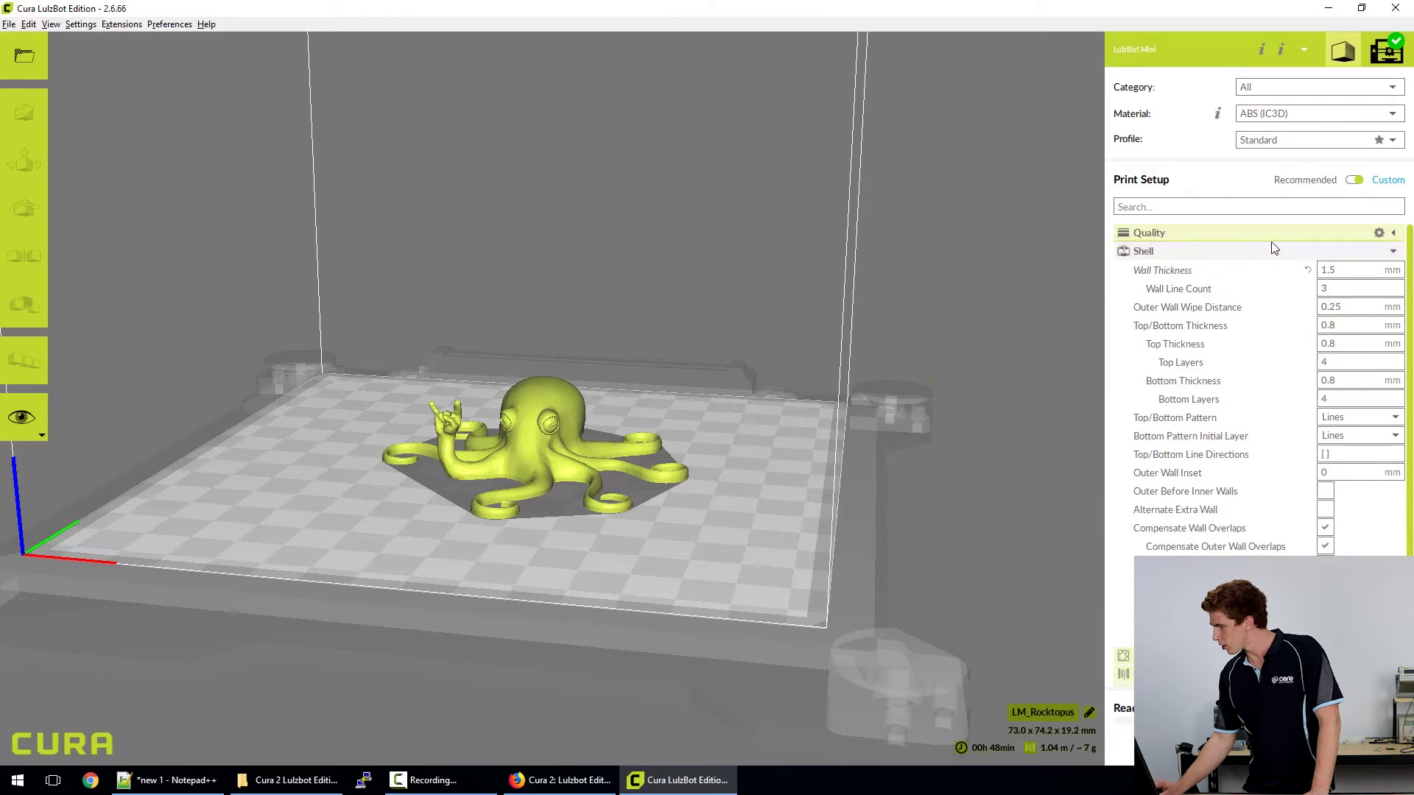
pyautogui.click(1251, 251)
pyautogui.click(1248, 232)
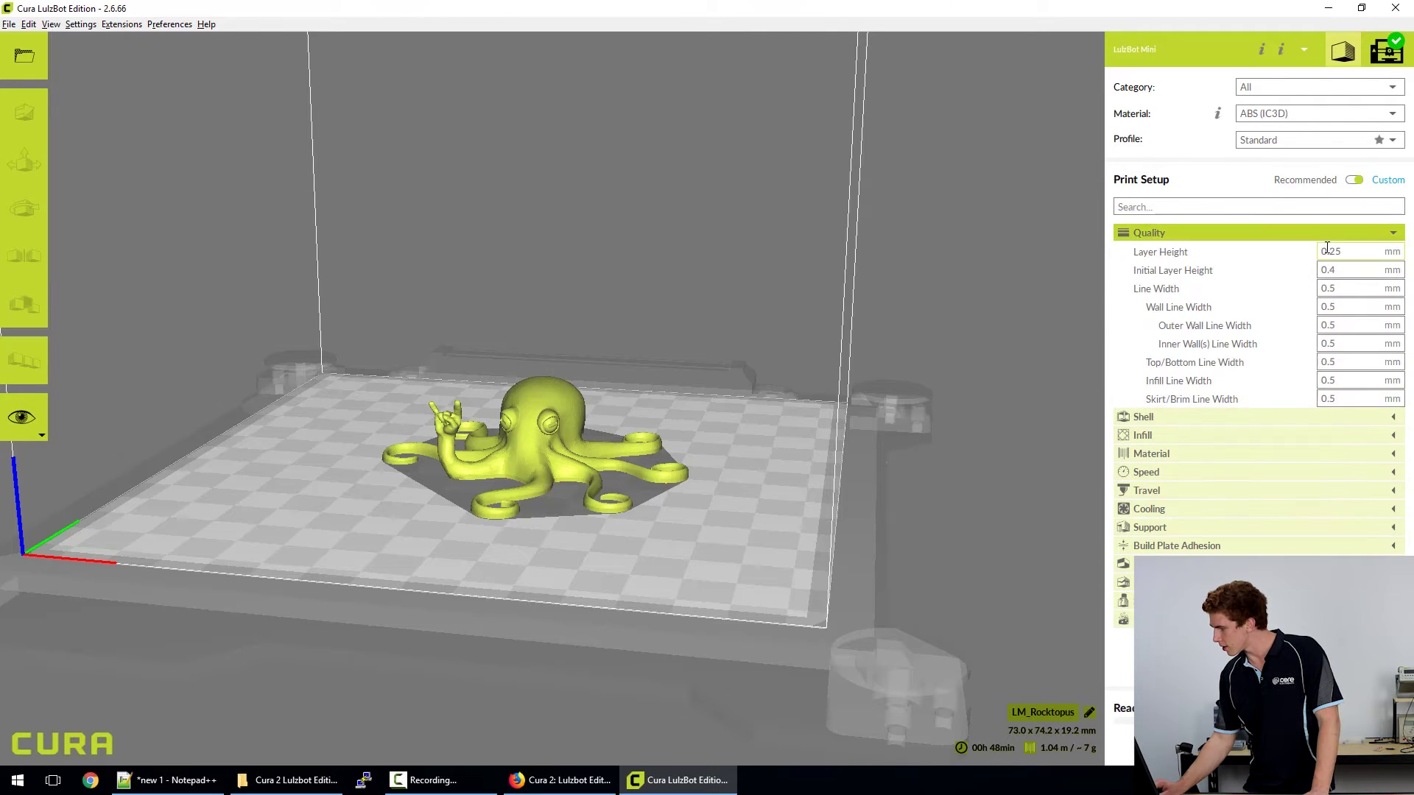
pyautogui.click(1294, 242)
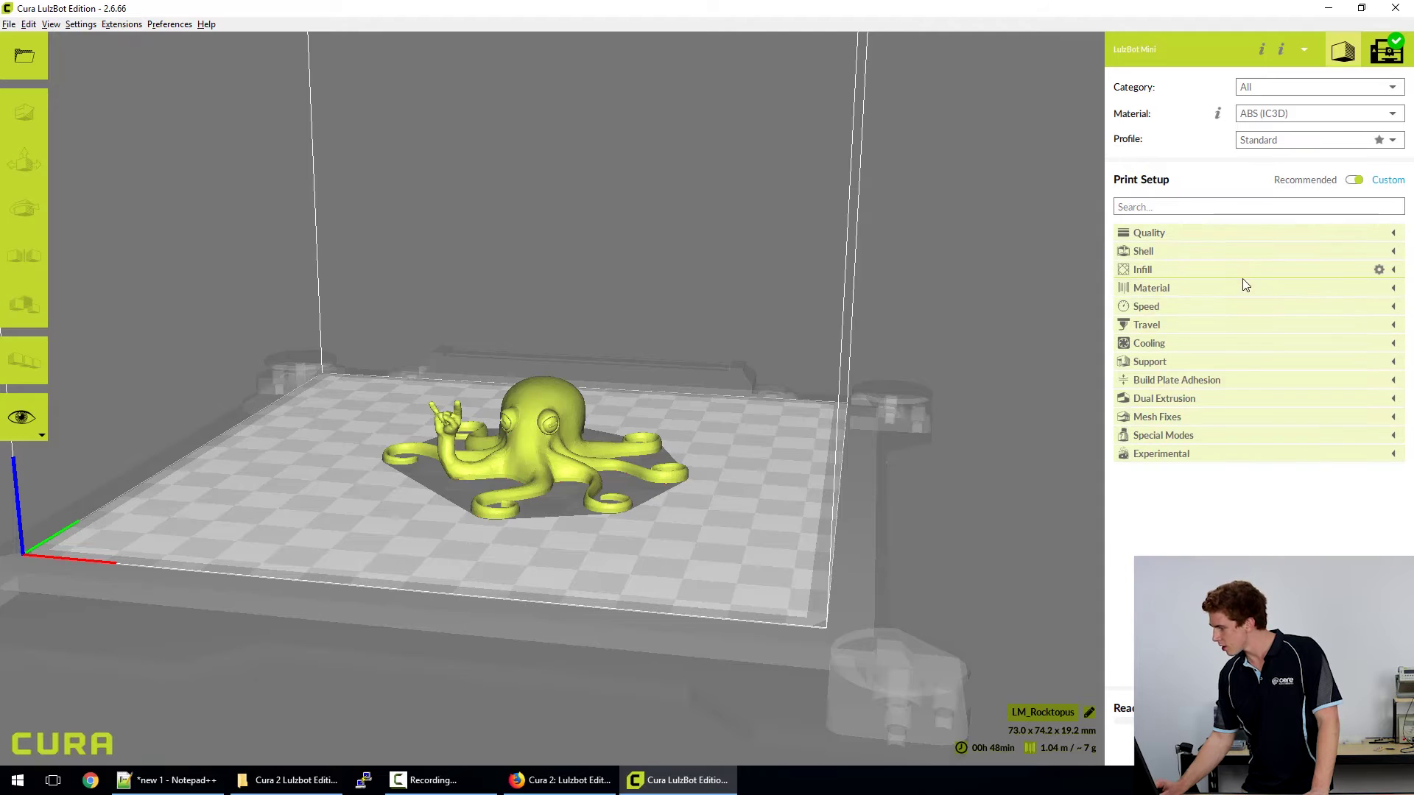
pyautogui.click(1228, 365)
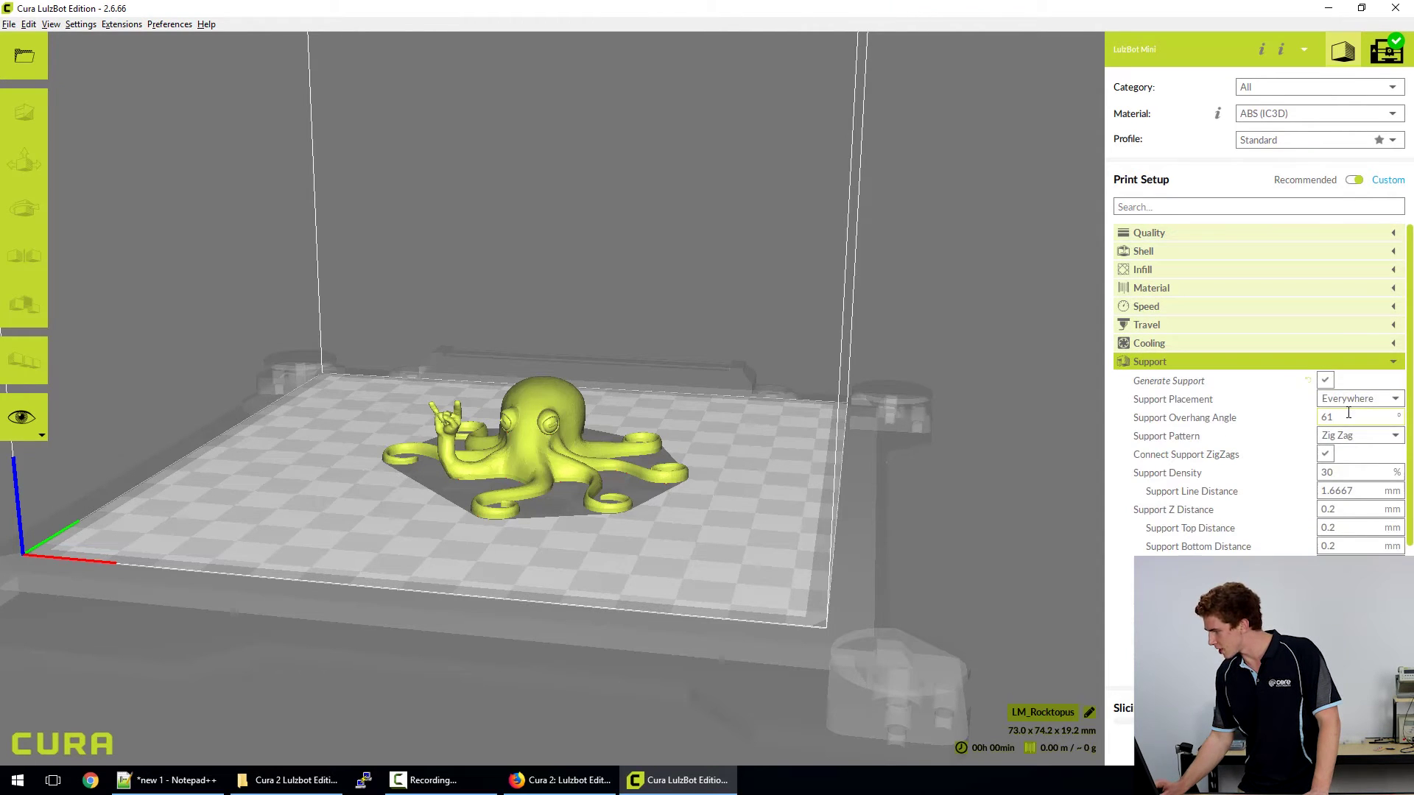
pyautogui.doubleClick(1324, 416)
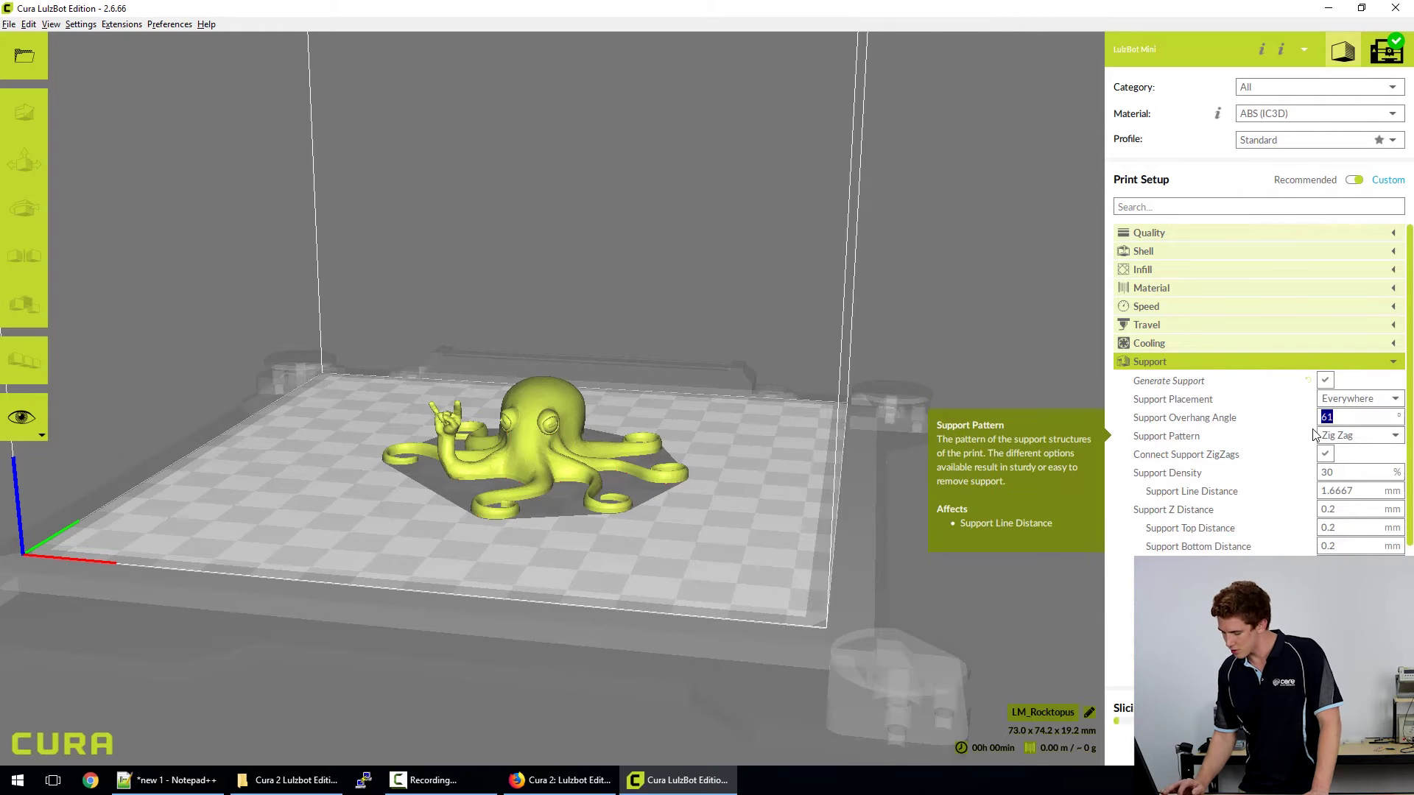
pyautogui.click(1335, 363)
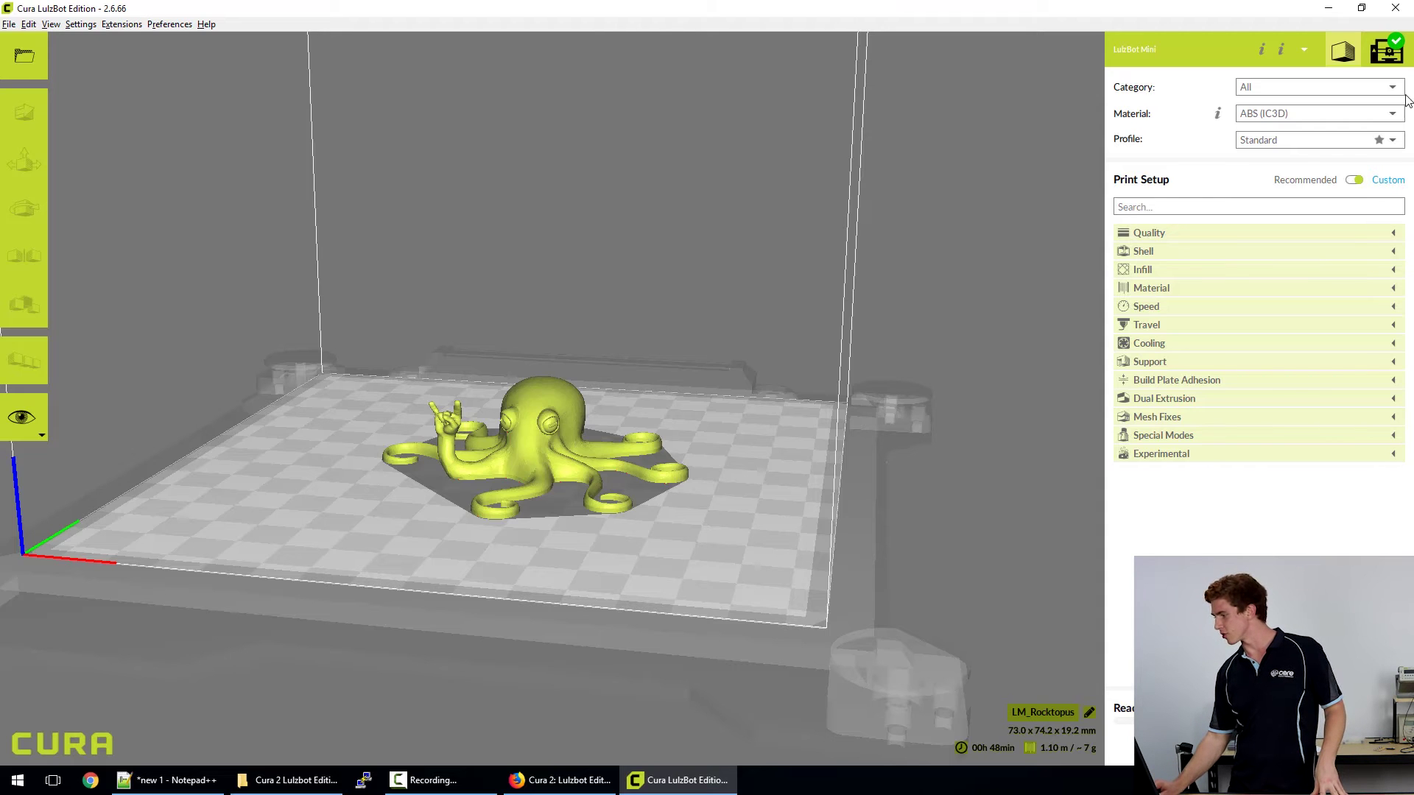
# Create a profile named 'Special ABS Profile' from the current settings and select it
pyautogui.click(1393, 140)
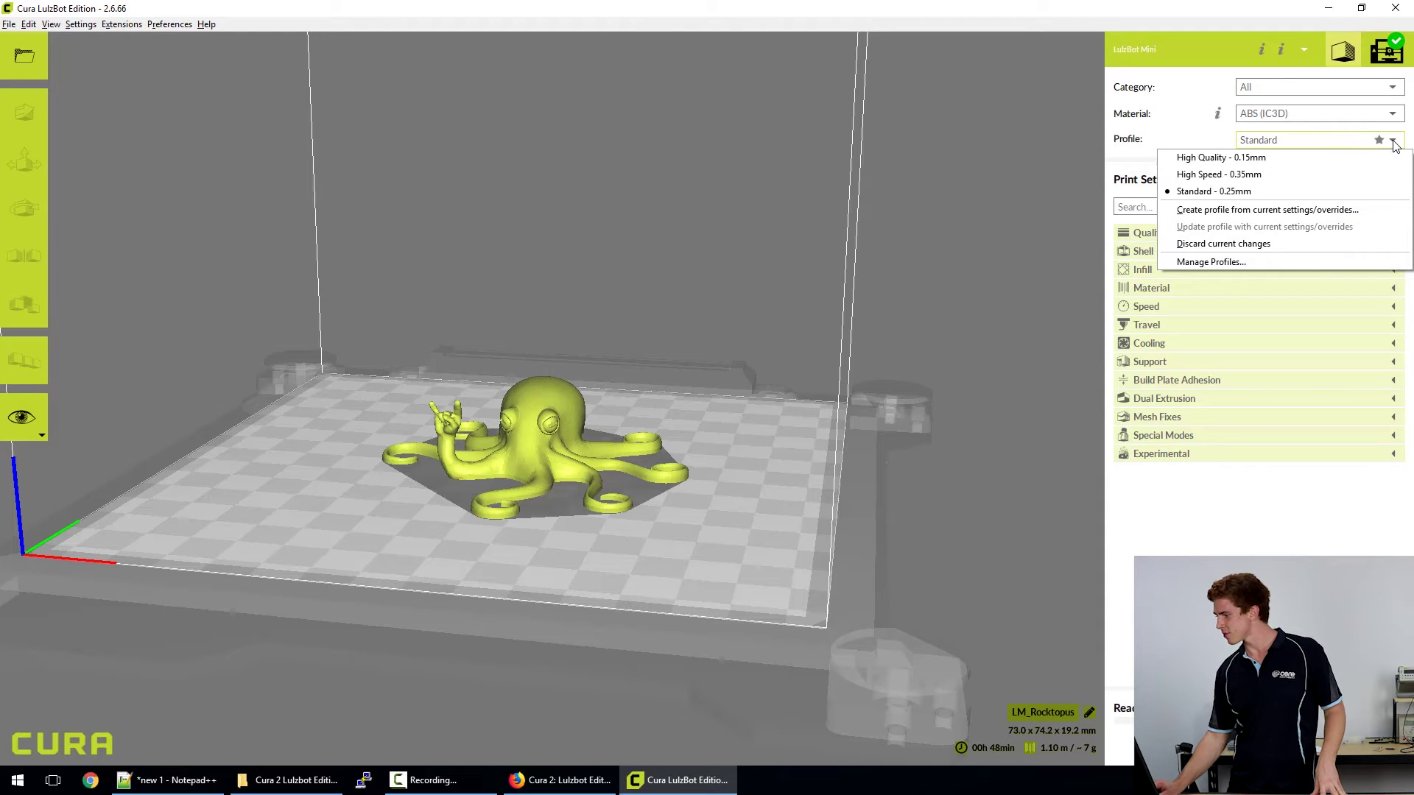
pyautogui.click(1290, 211)
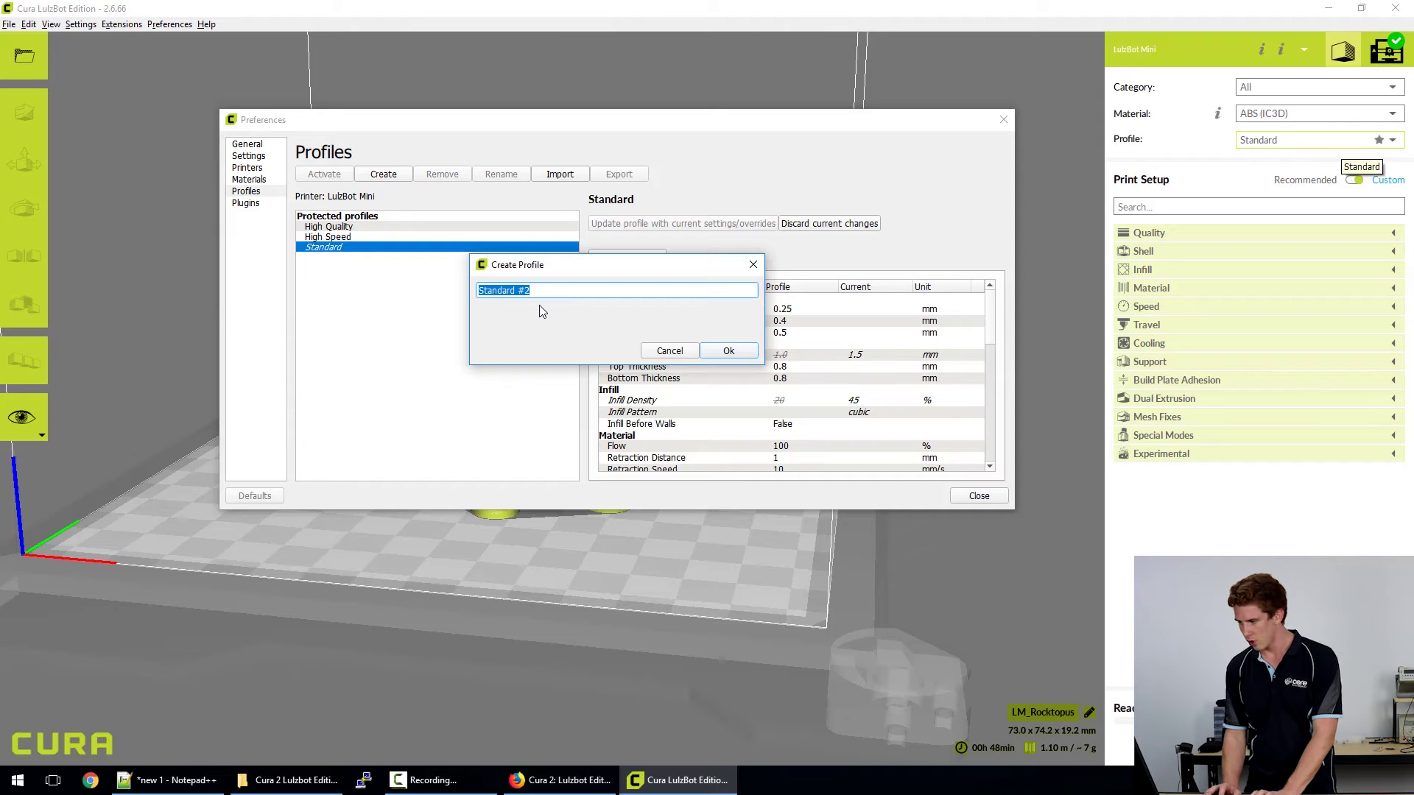
pyautogui.write('Spec')
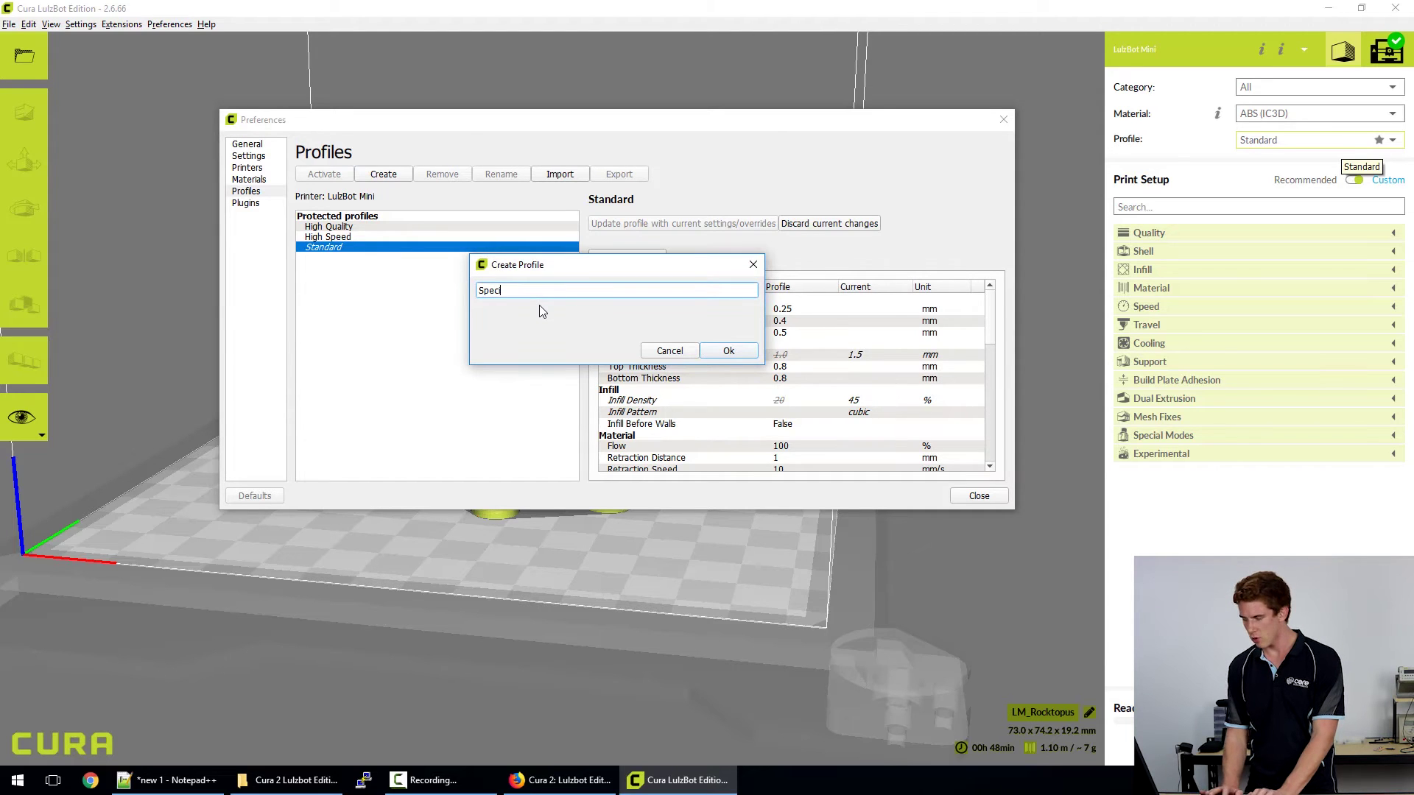
pyautogui.write('ial ABS Profil')
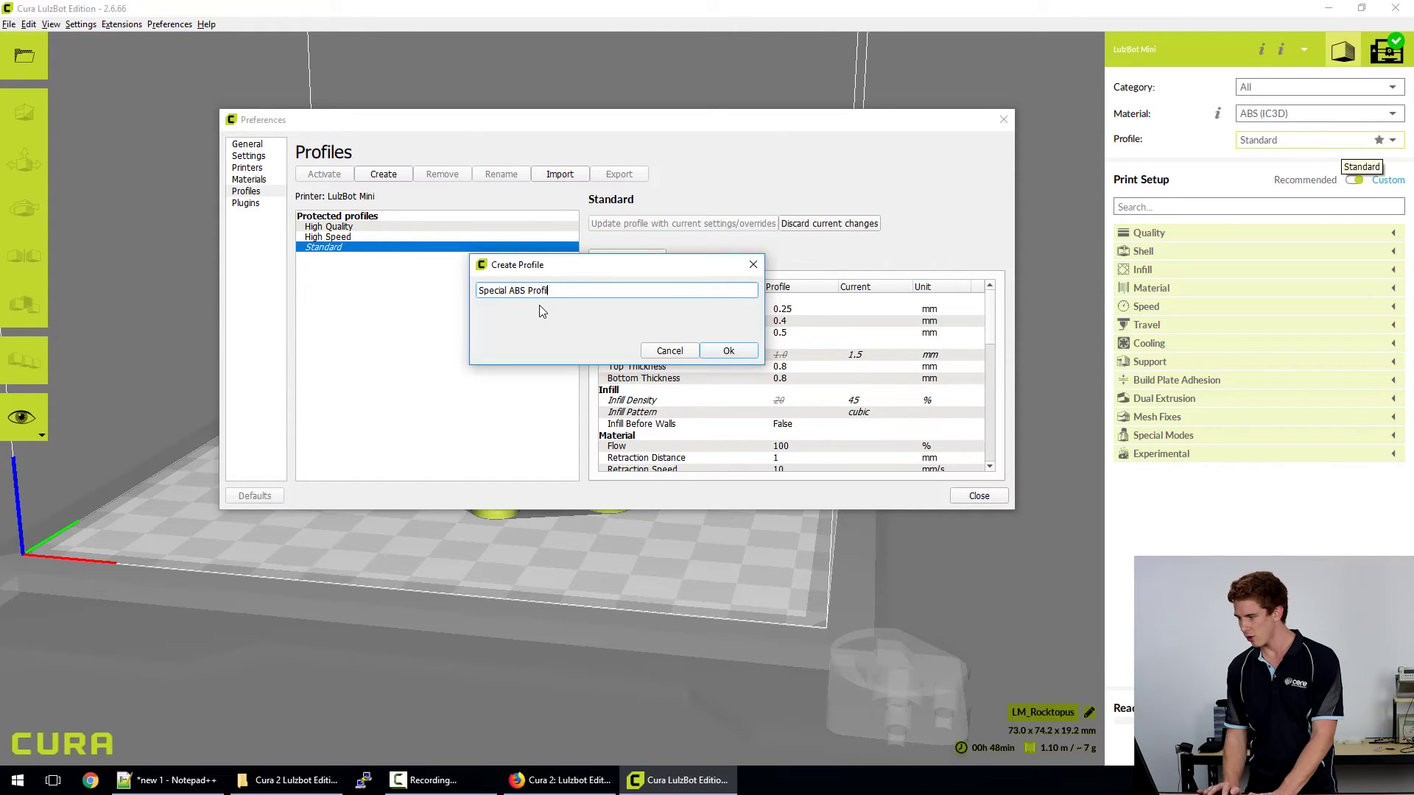
pyautogui.write('e')
pyautogui.press('Return')
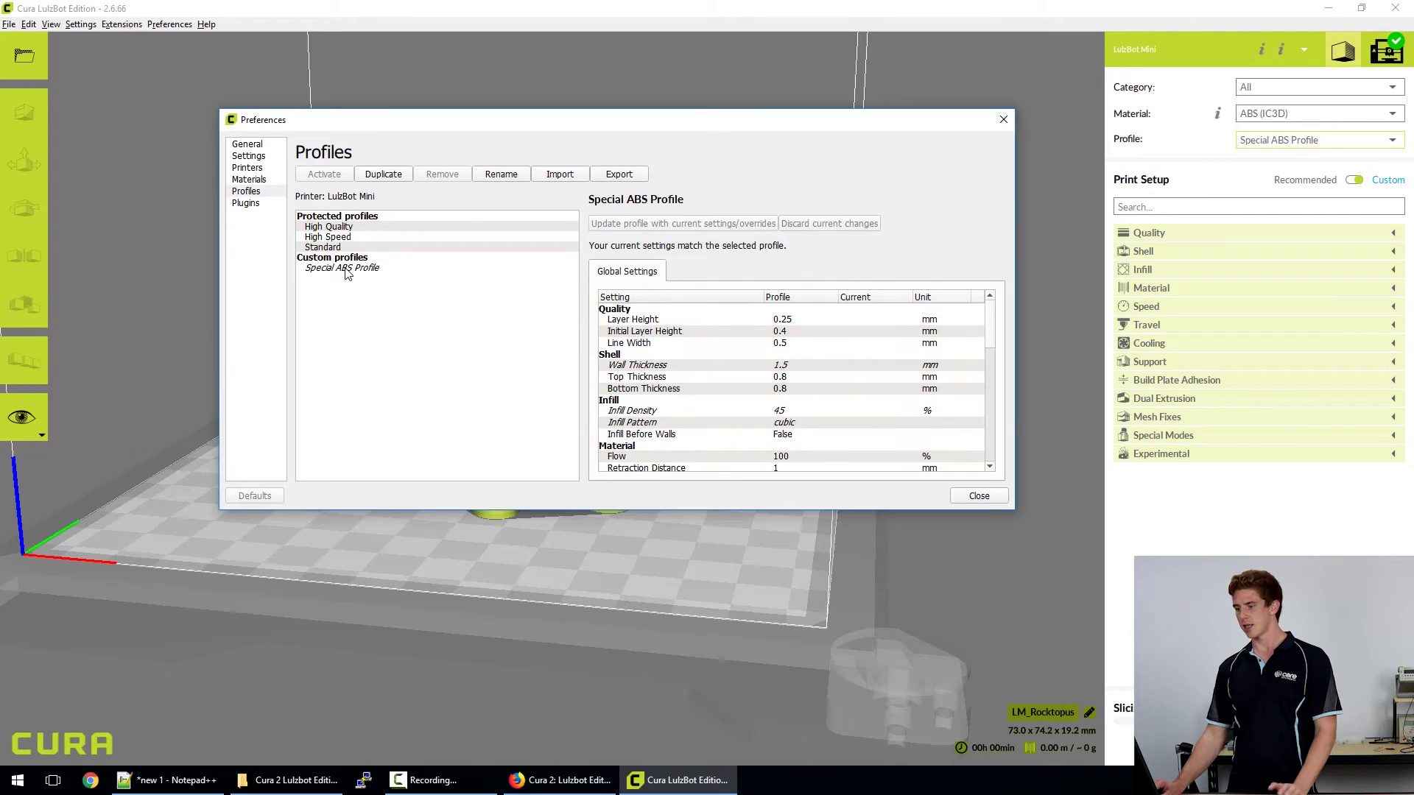
pyautogui.click(348, 271)
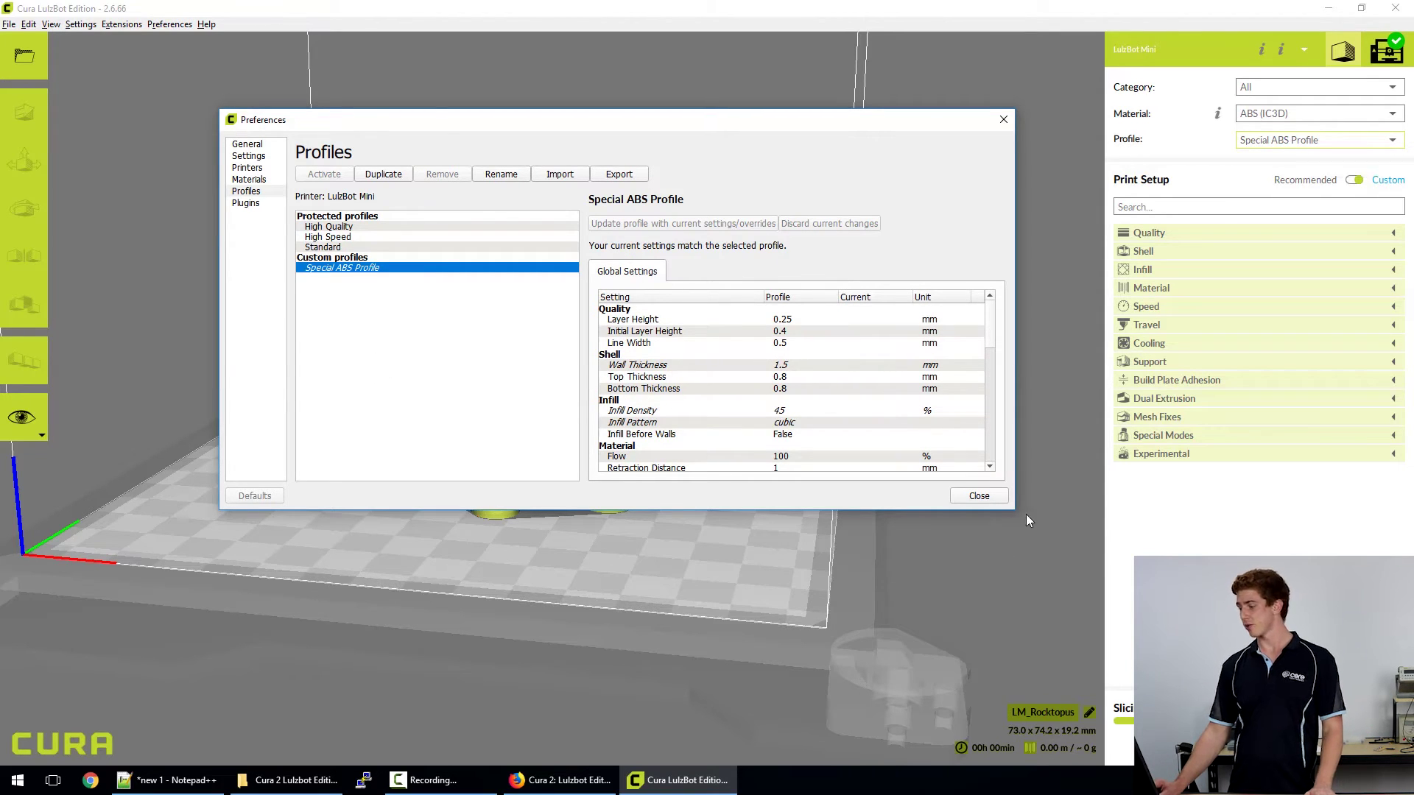
# Close Preferences, choose ABS (IC3D) as material and Special ABS Profile as profile
pyautogui.click(972, 501)
pyautogui.click(1289, 114)
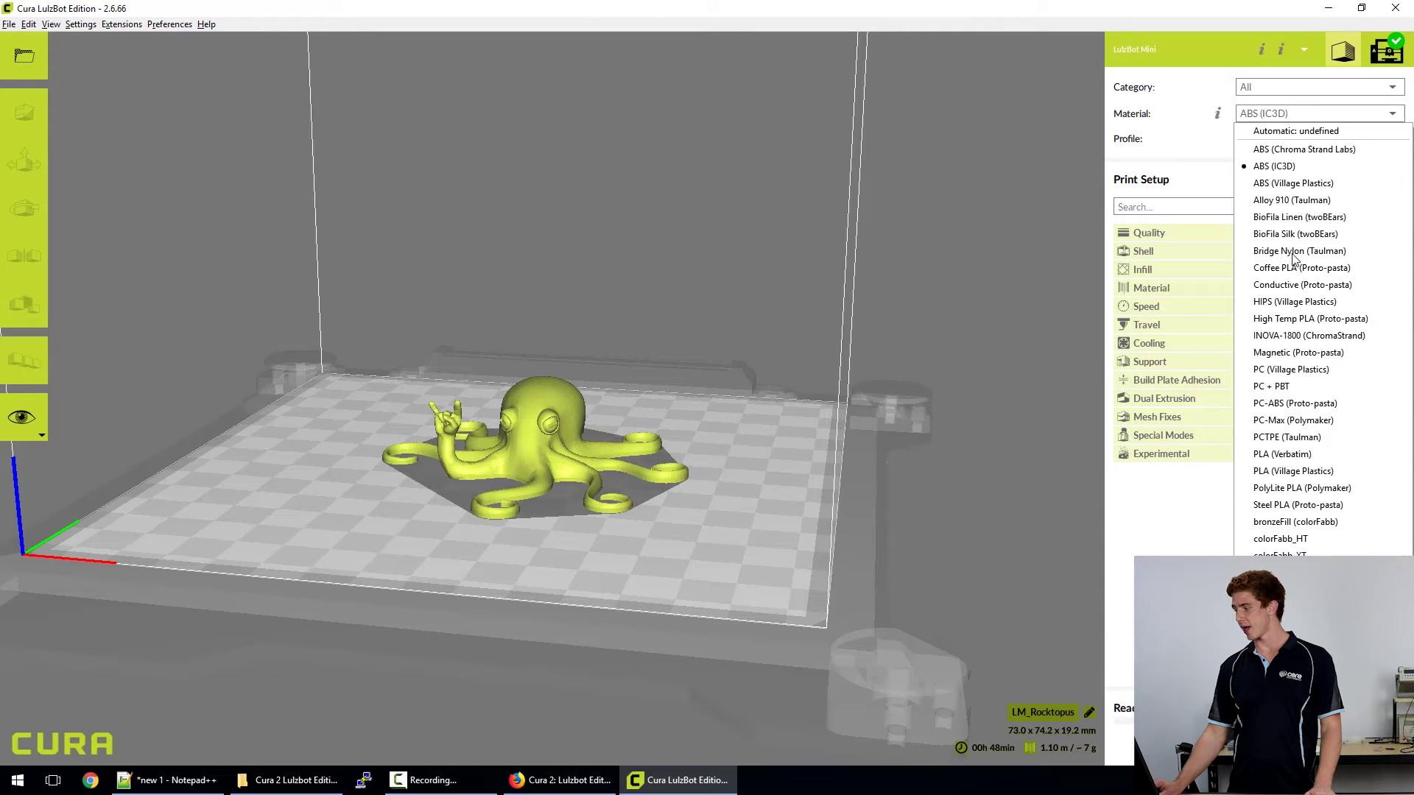
pyautogui.click(1295, 182)
pyautogui.click(1291, 115)
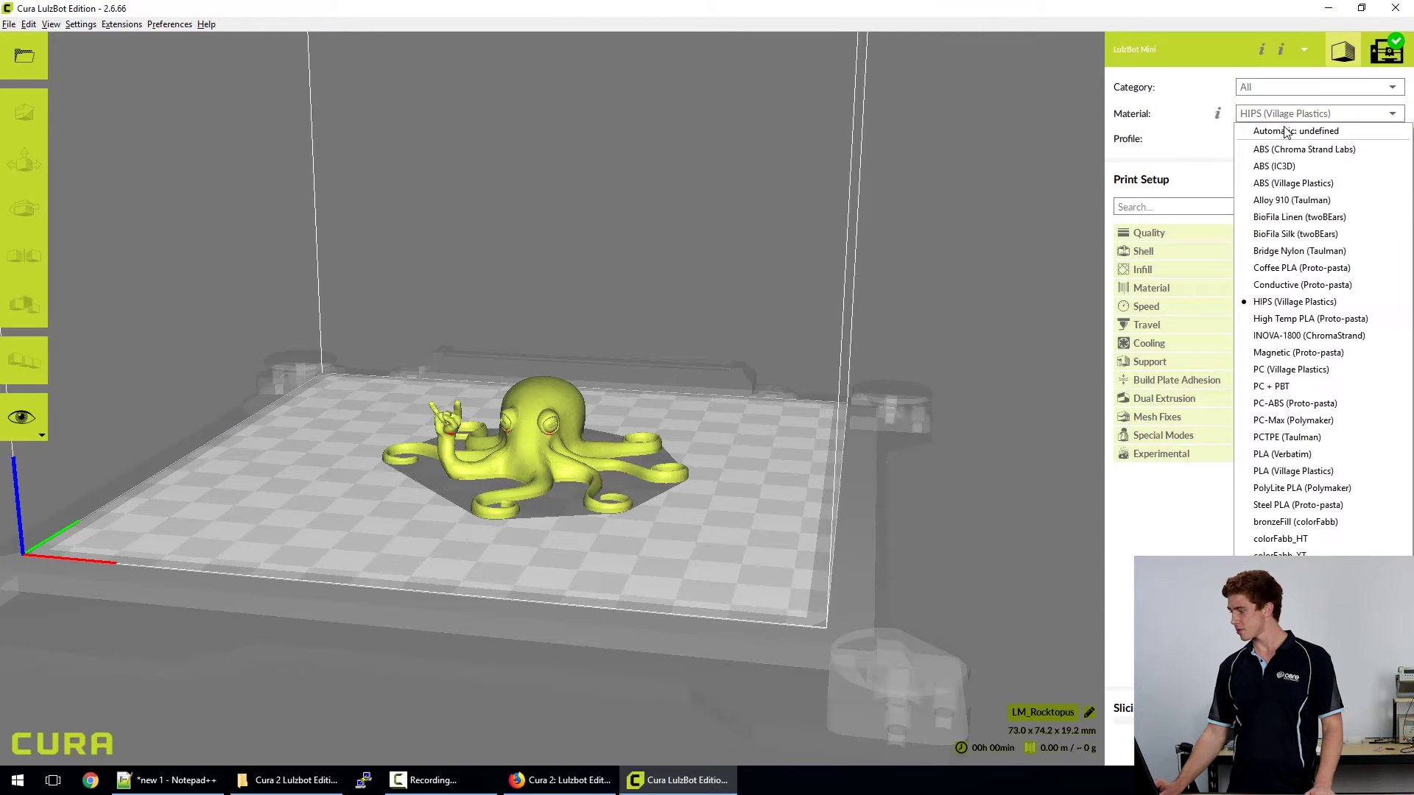
pyautogui.click(1295, 407)
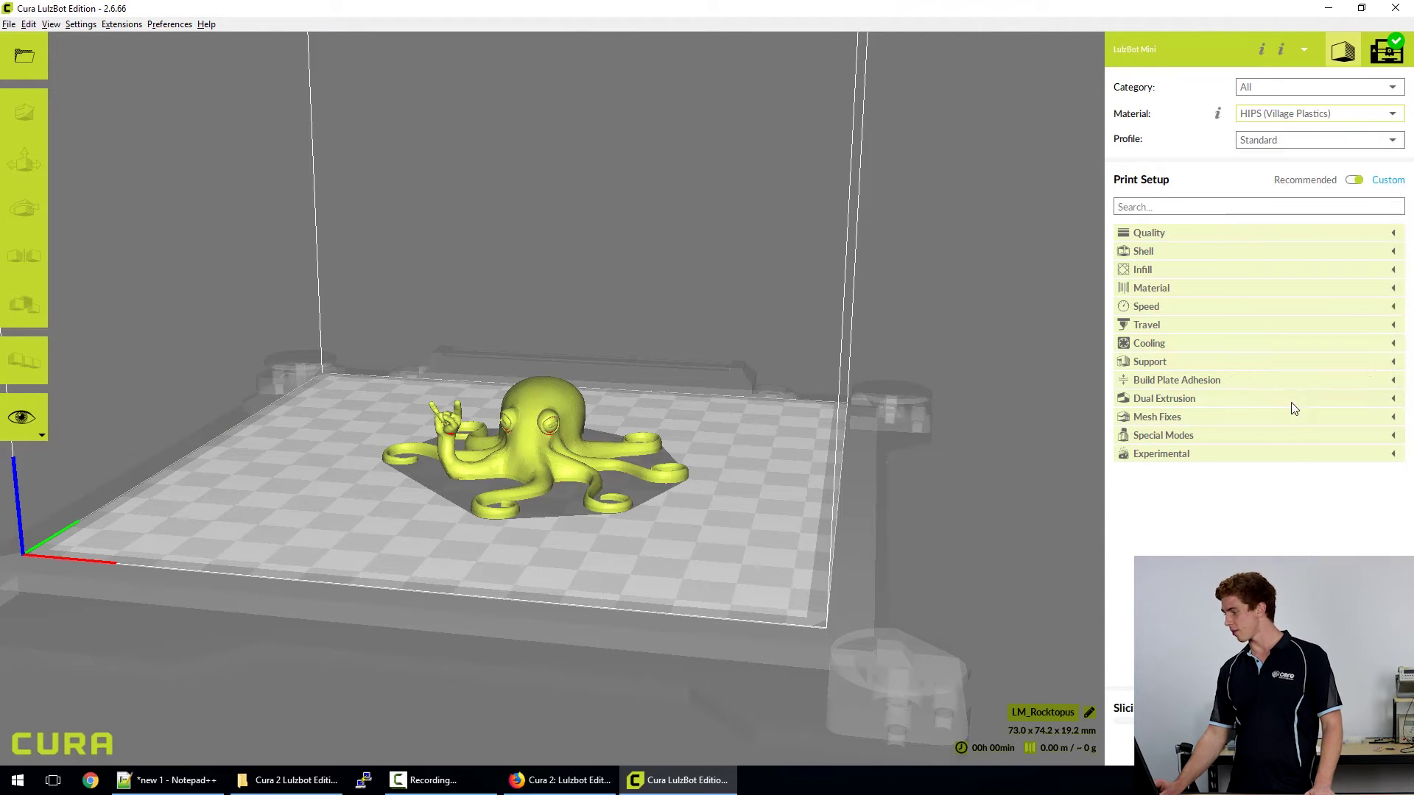
pyautogui.click(1290, 113)
pyautogui.click(1280, 170)
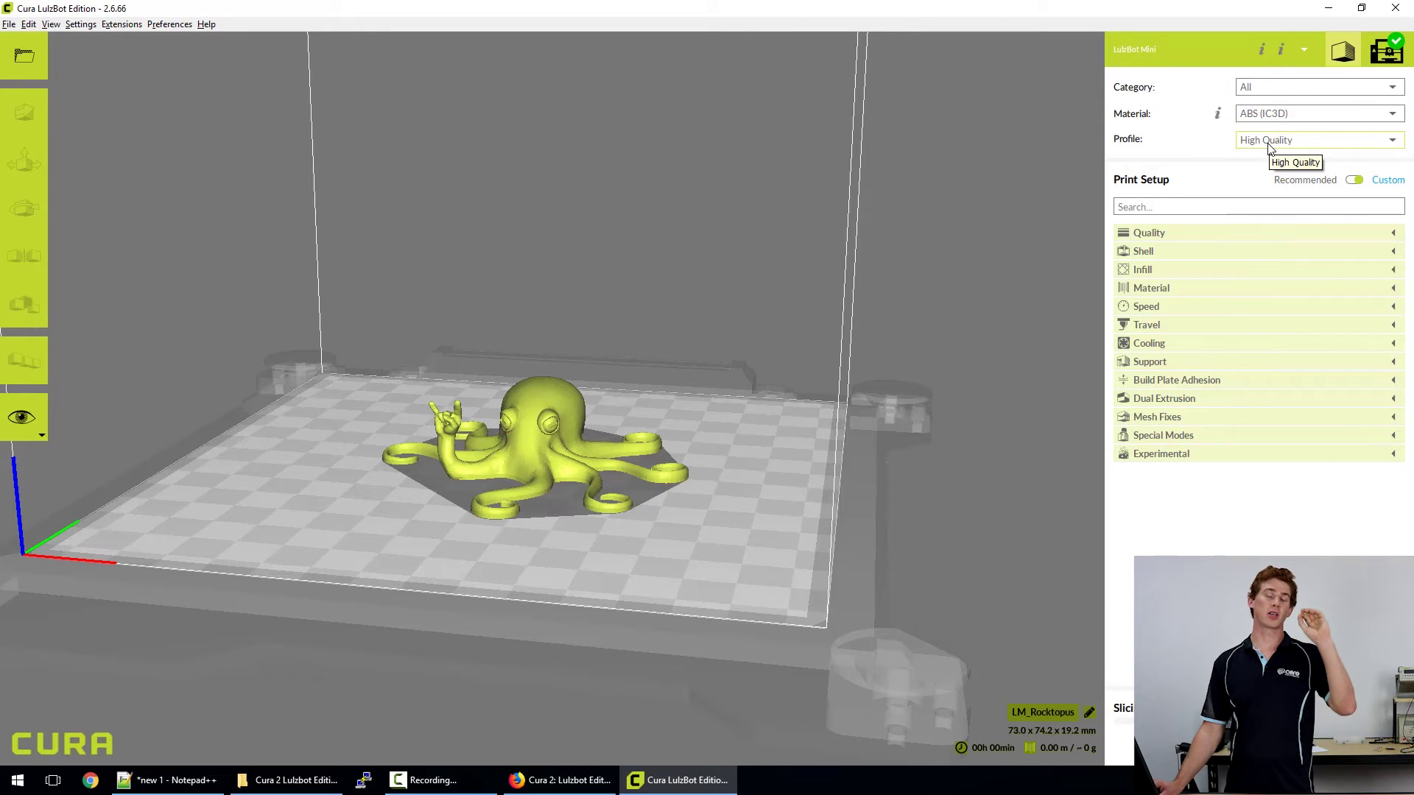
pyautogui.click(1268, 144)
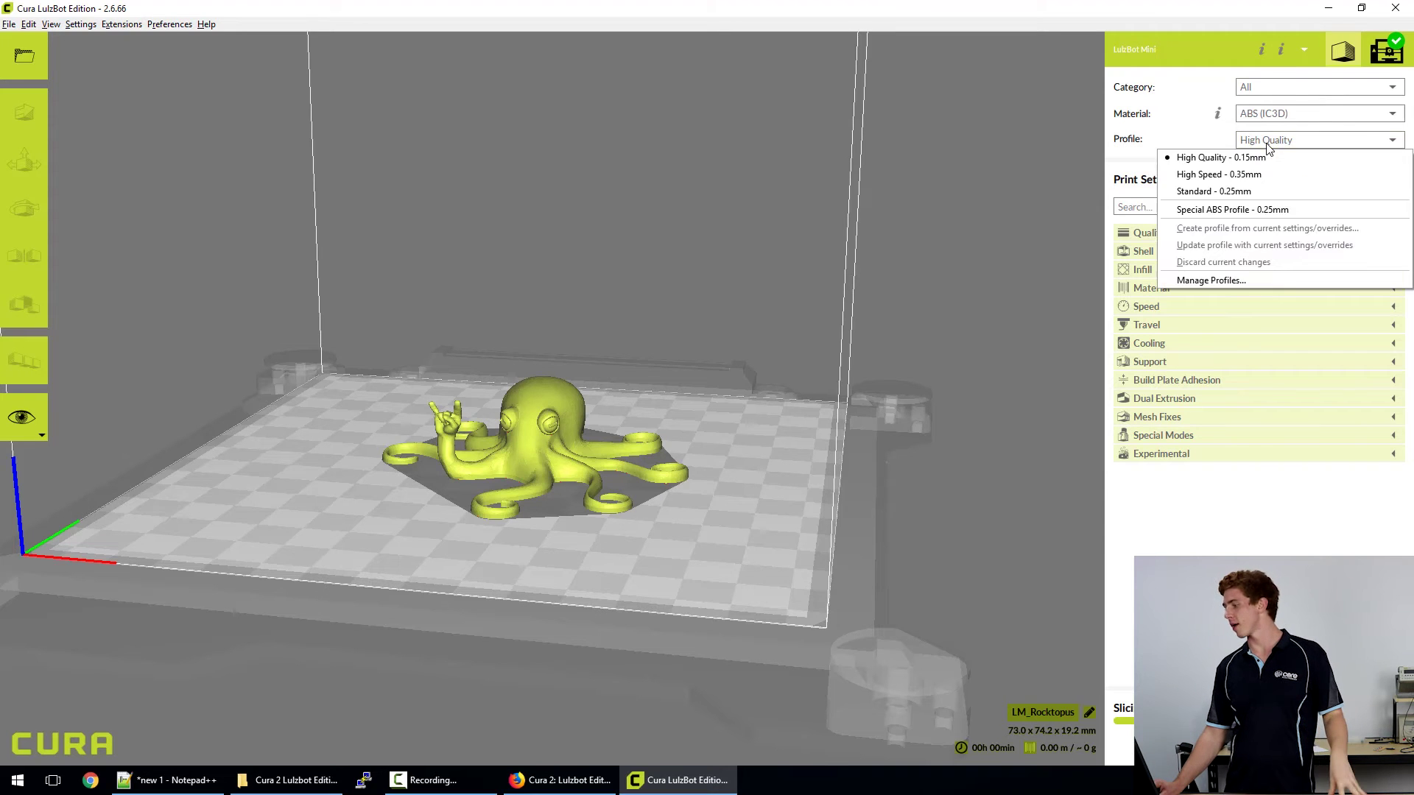
pyautogui.click(1285, 209)
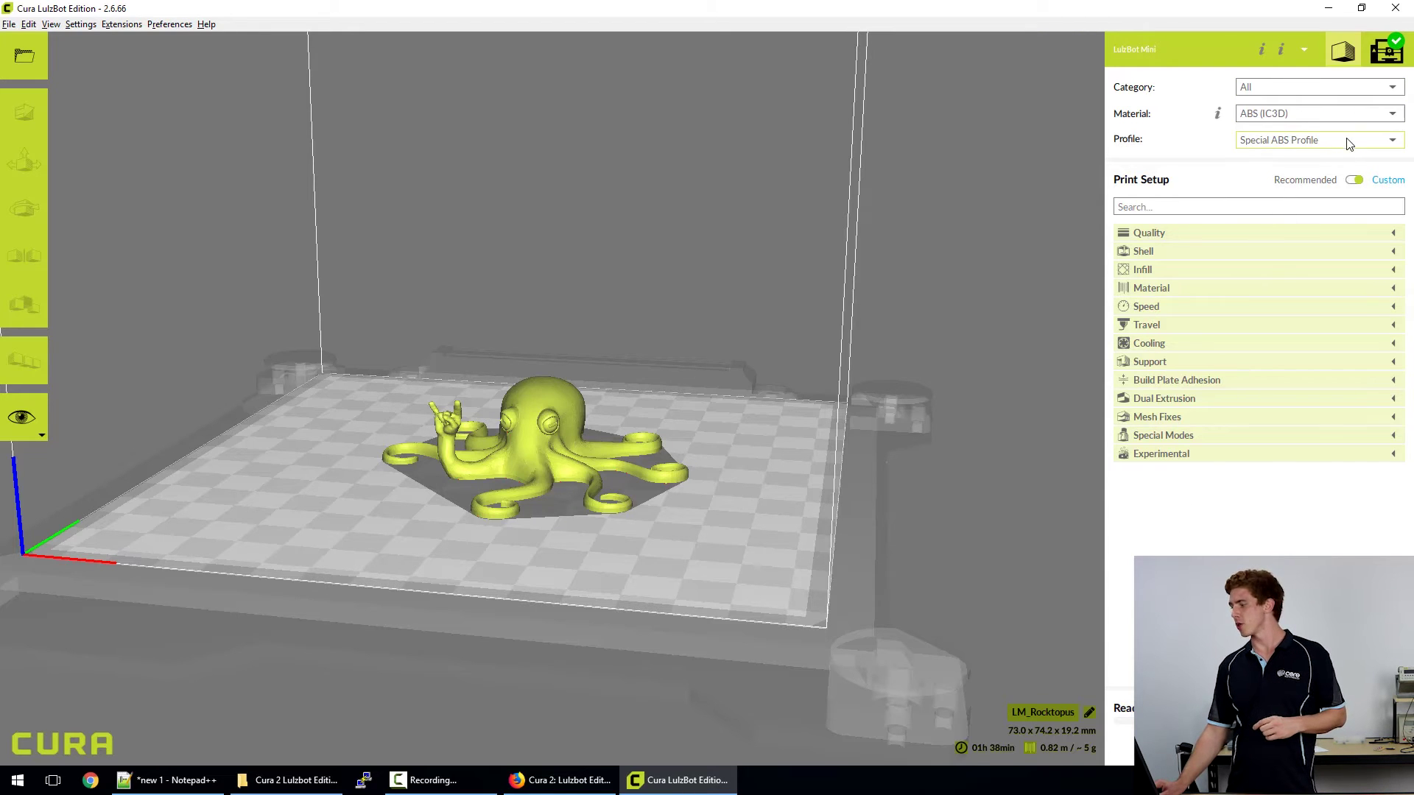
# Set Wall Thickness to 1.0 mm and Layer Height to 0.2 mm
pyautogui.click(1228, 252)
pyautogui.click(1316, 271)
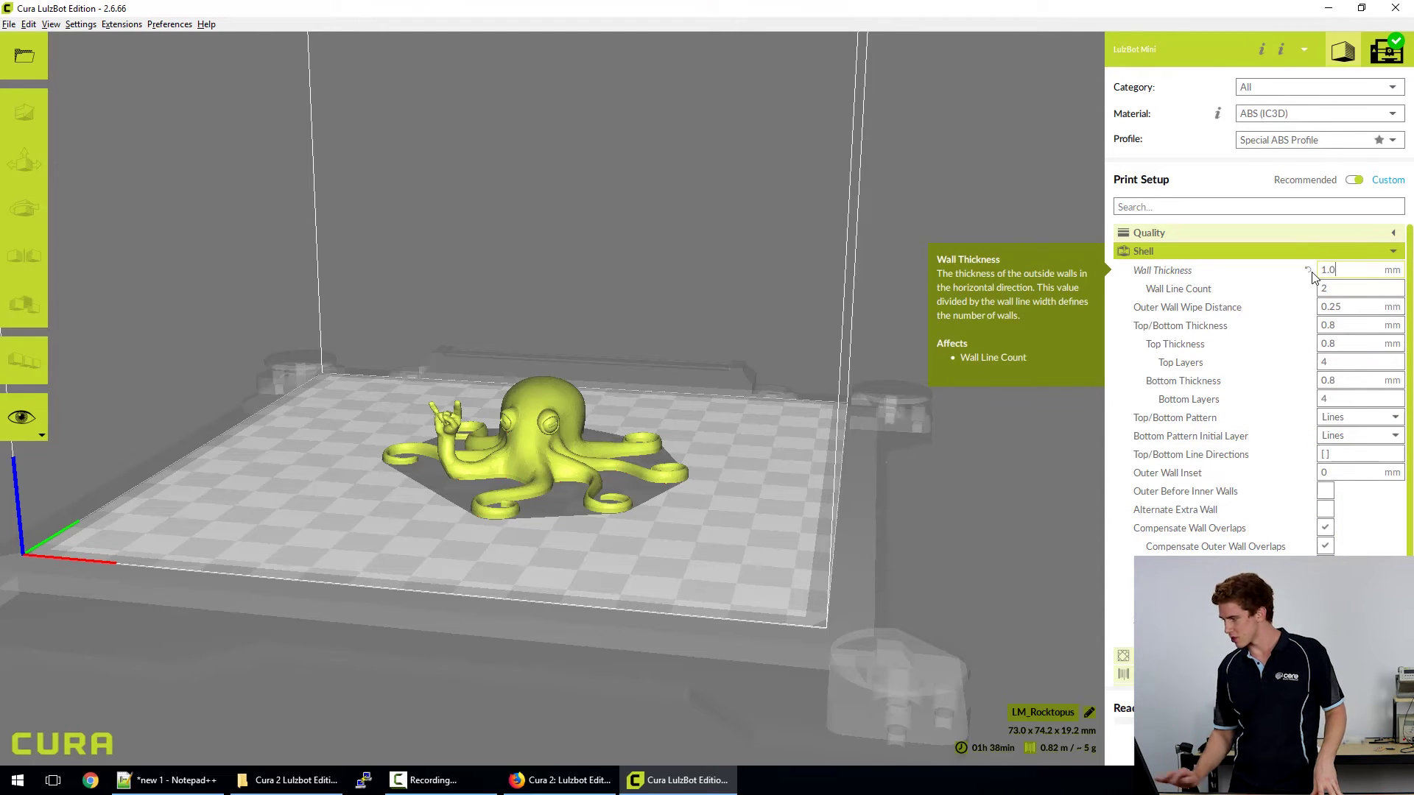
pyautogui.click(1252, 251)
pyautogui.click(1269, 232)
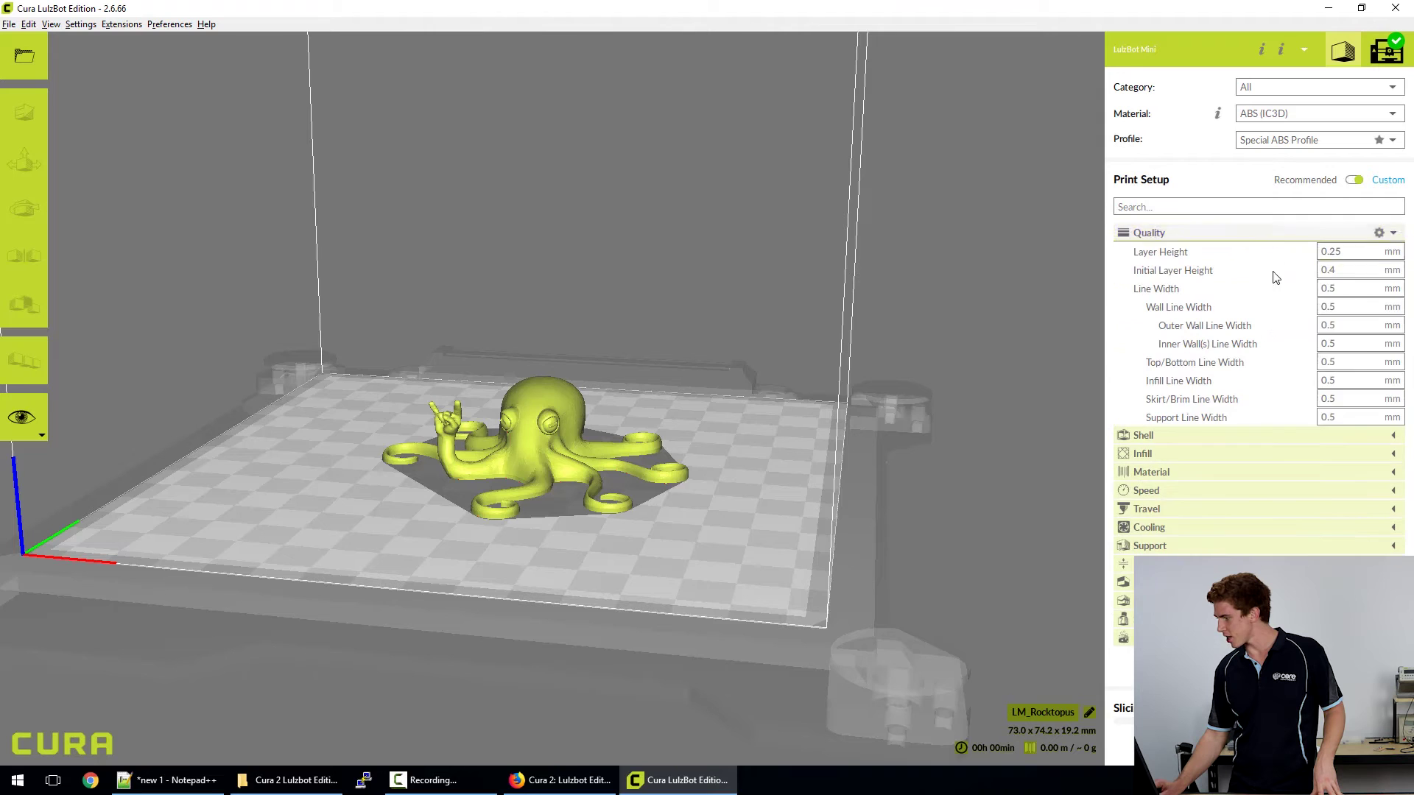
pyautogui.click(1326, 252)
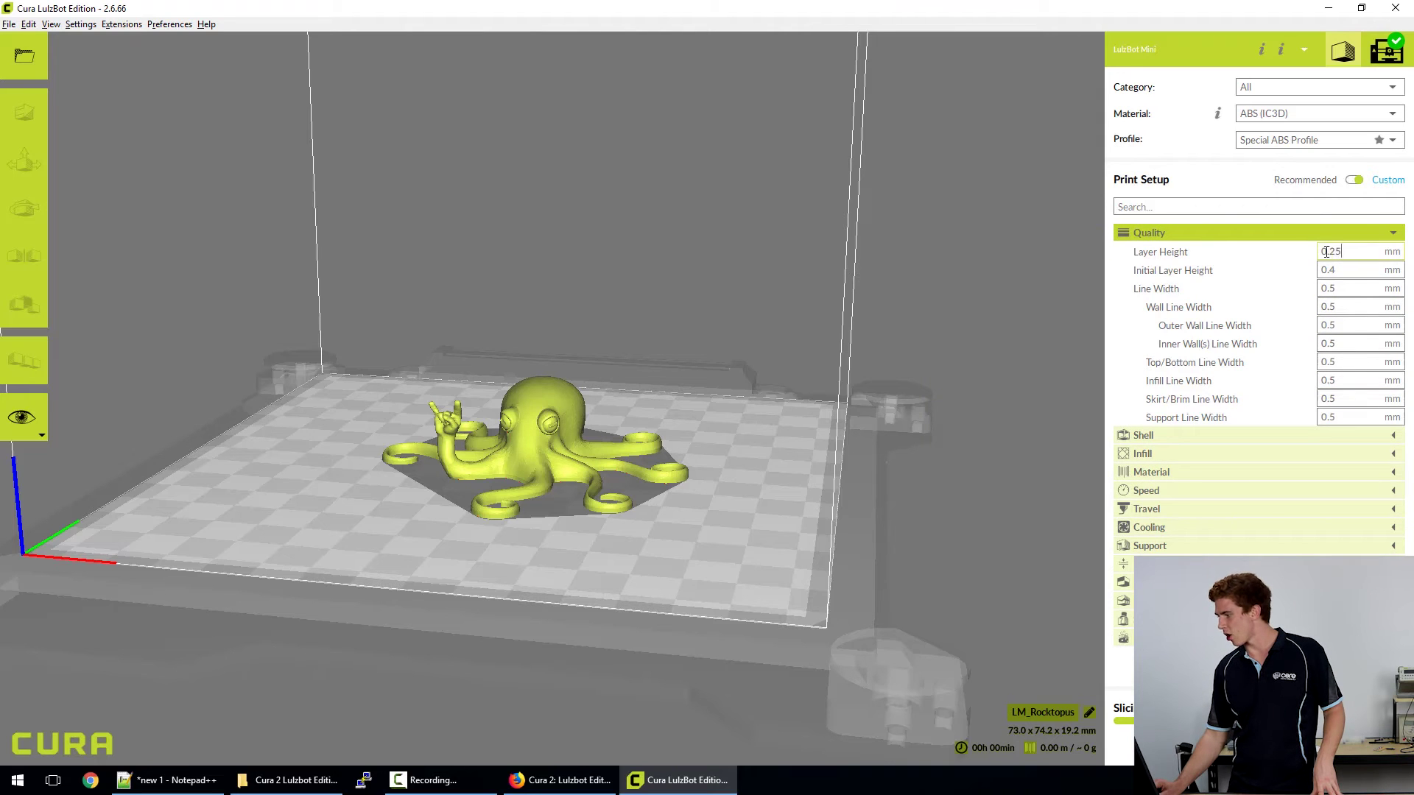
pyautogui.doubleClick(1330, 255)
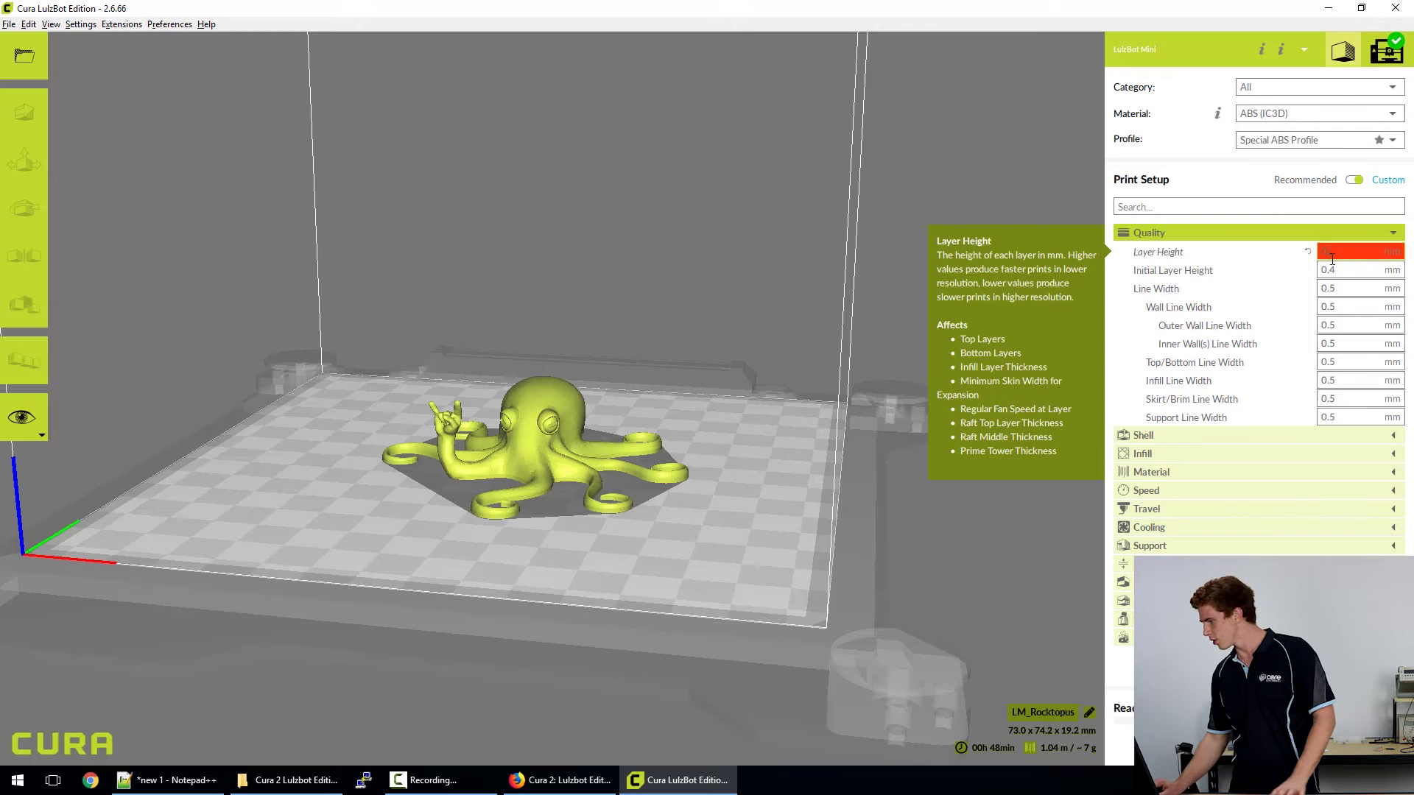
pyautogui.write('2')
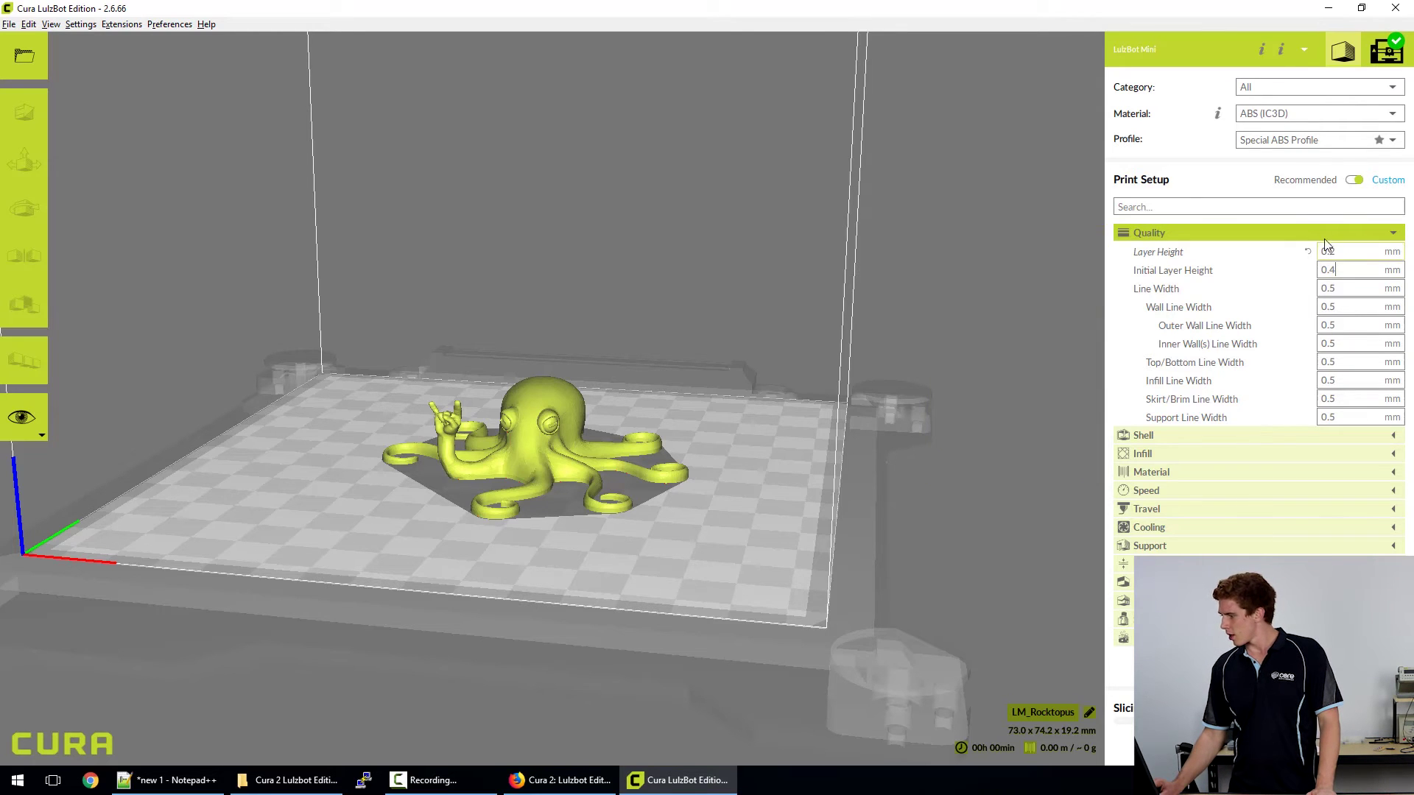
pyautogui.click(1330, 233)
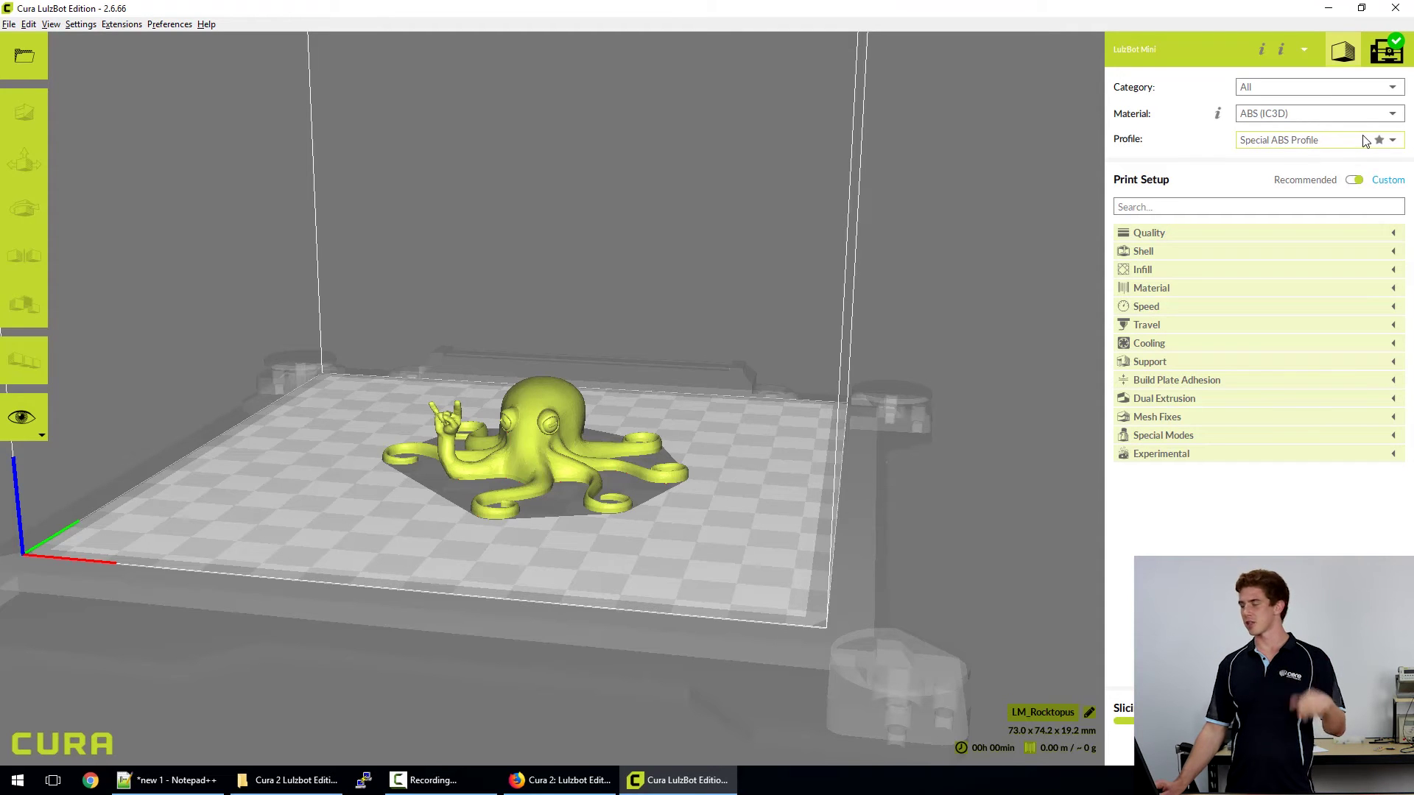
# Update Special ABS Profile with the current overrides in the profile manager
pyautogui.moveTo(1381, 141)
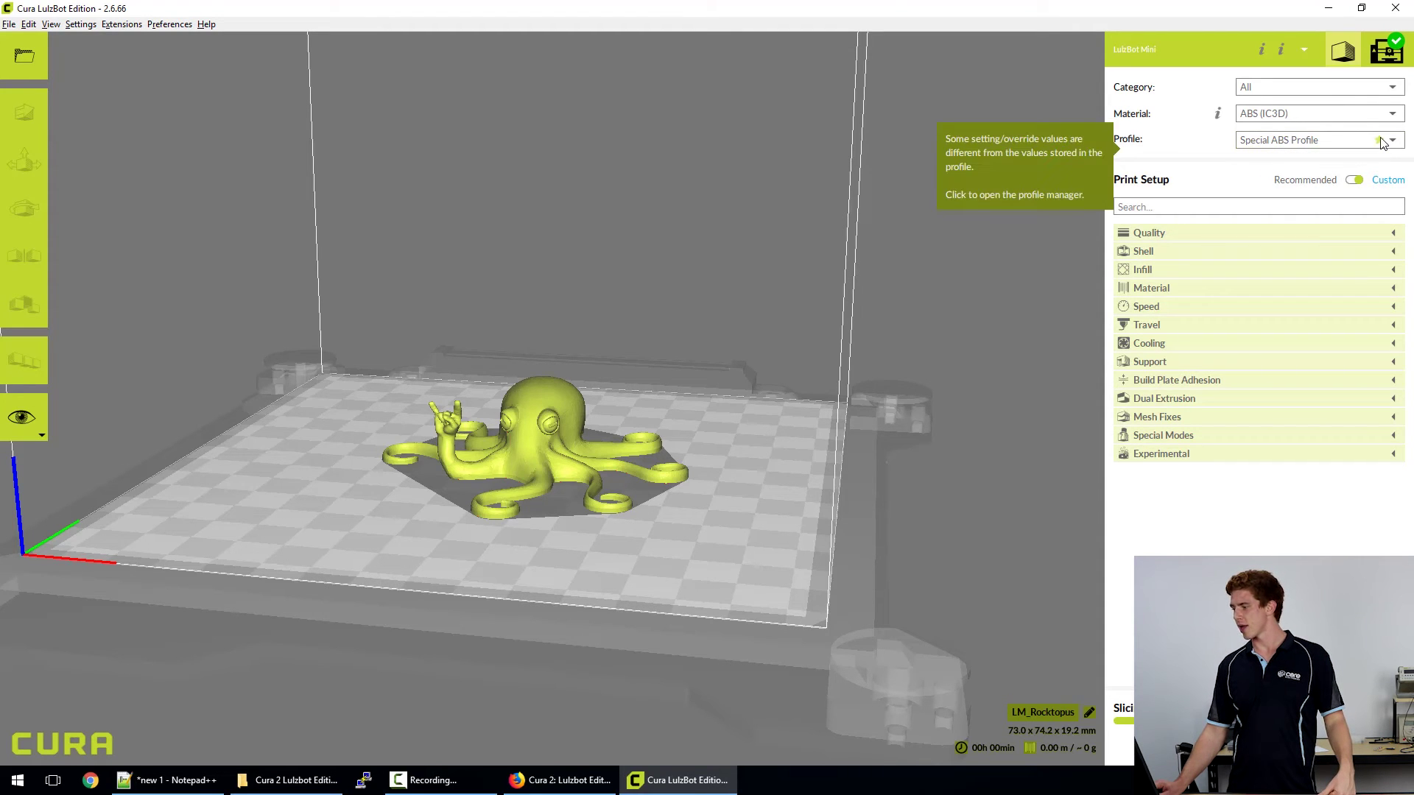
pyautogui.click(1379, 140)
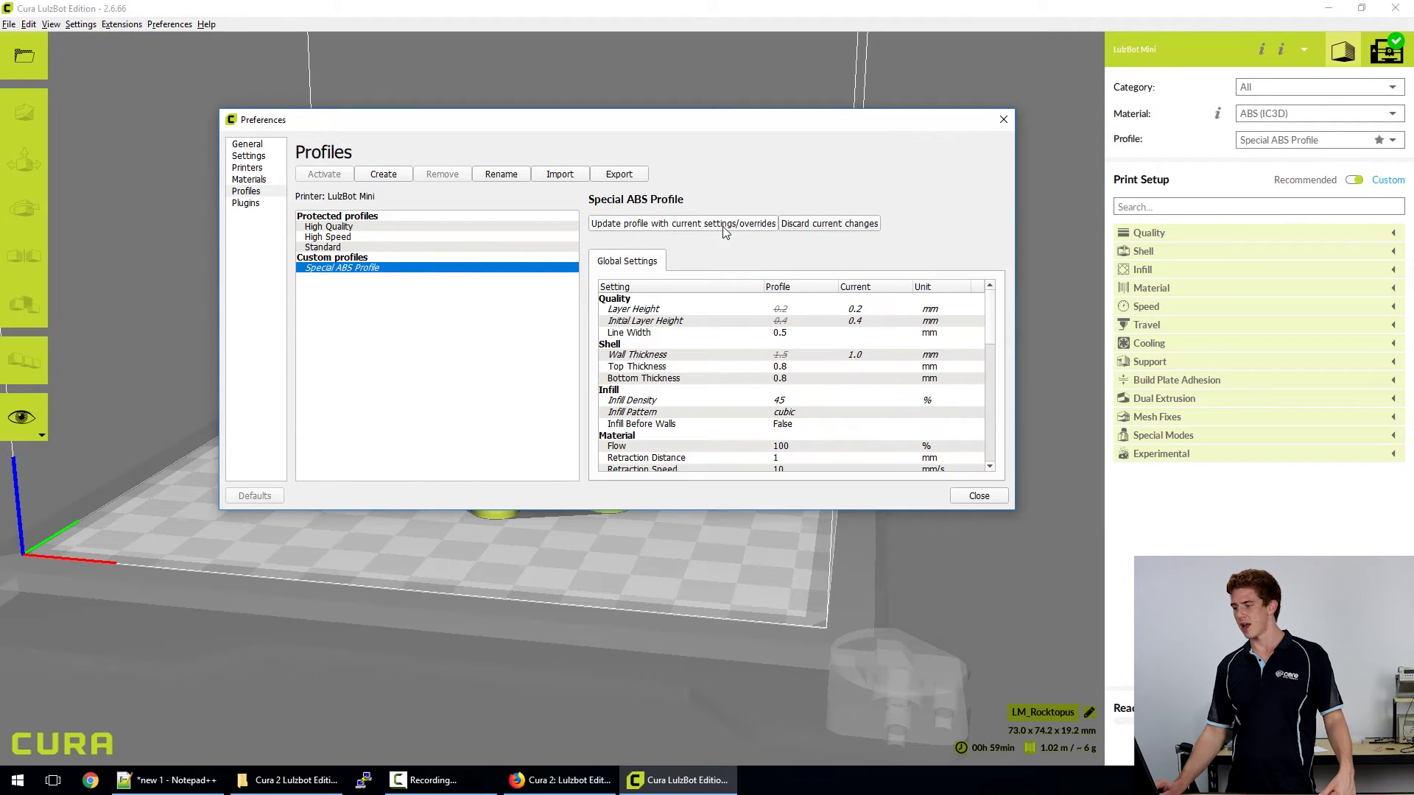
pyautogui.click(693, 224)
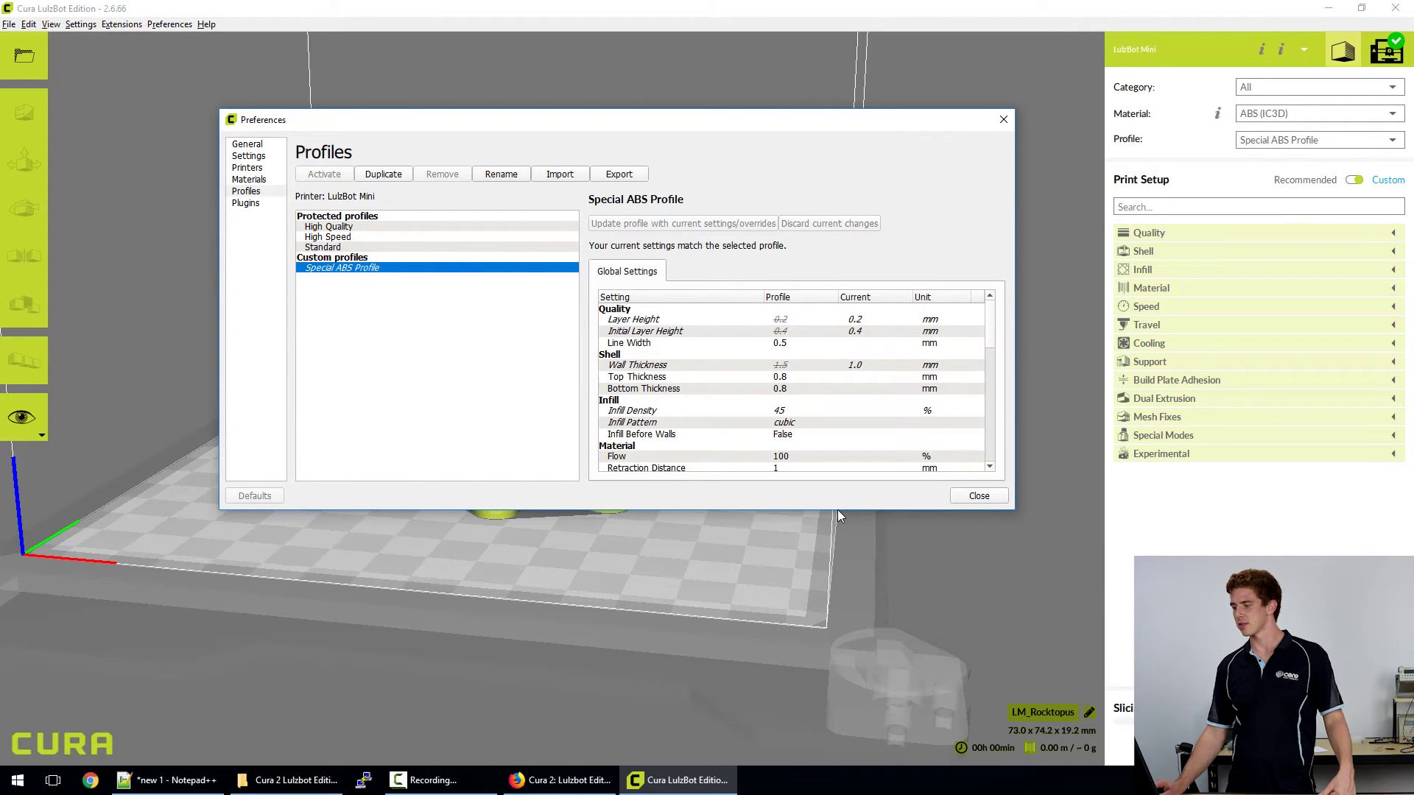
pyautogui.click(979, 496)
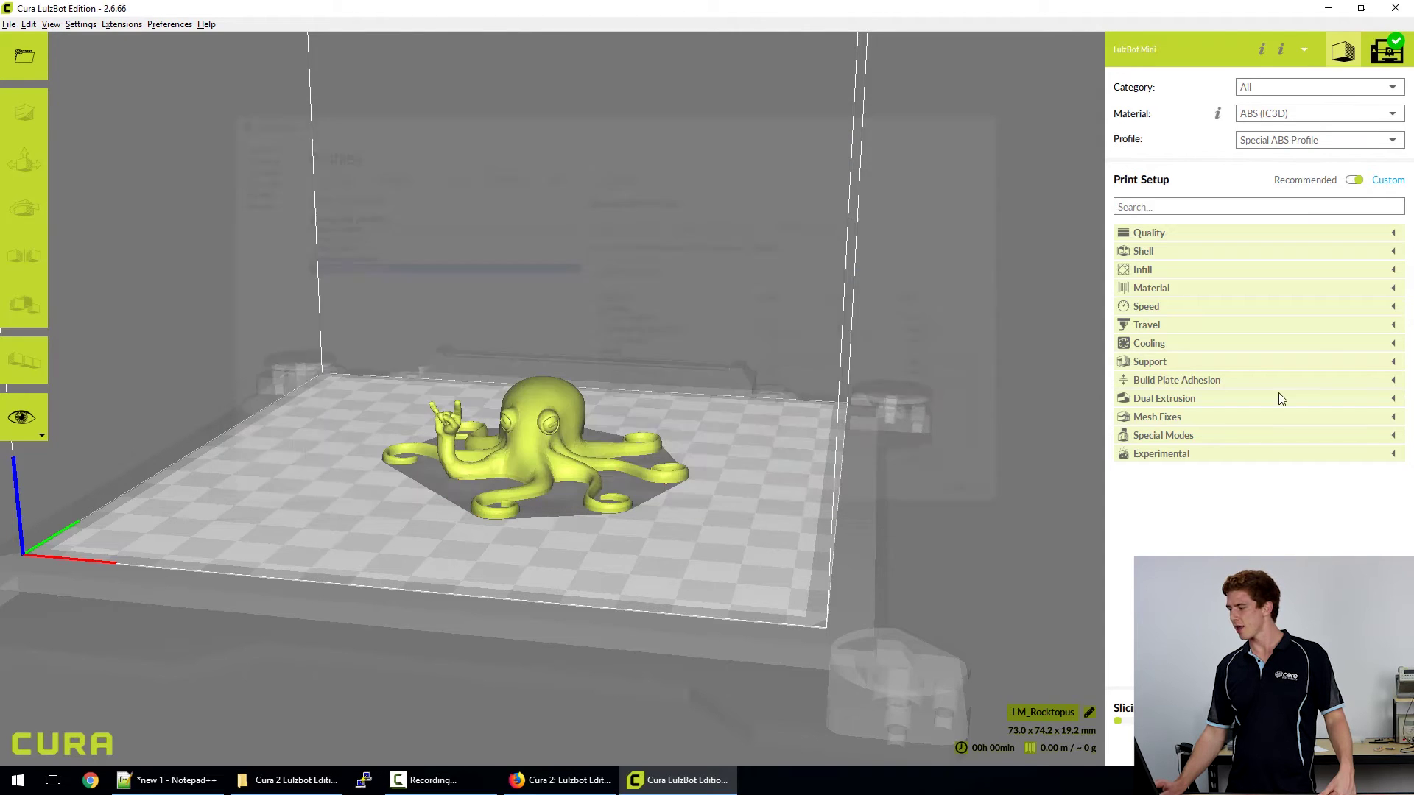
# Check the profile list to confirm Special ABS Profile is still selected
pyautogui.click(1351, 144)
pyautogui.click(1312, 223)
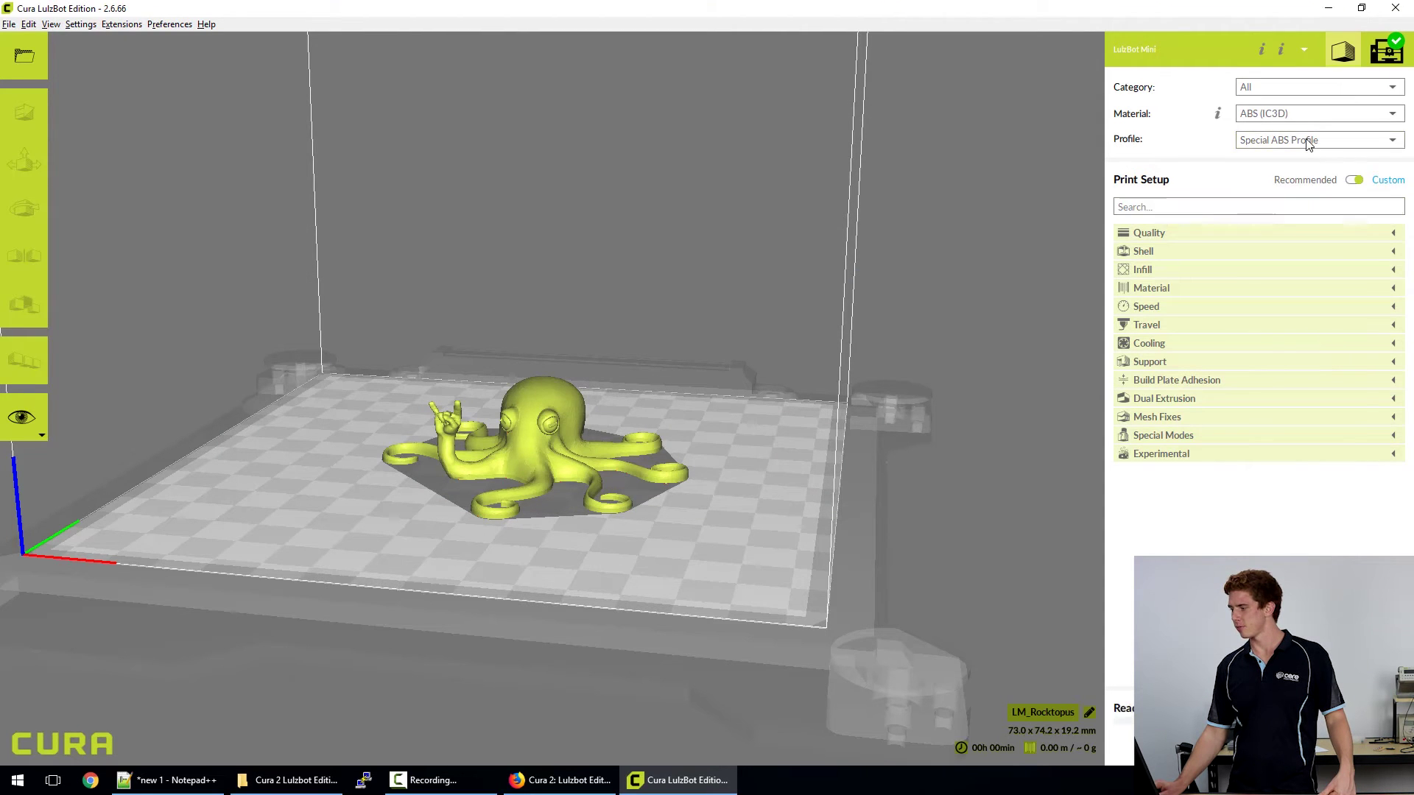
pyautogui.click(1297, 141)
pyautogui.click(1283, 209)
# Dismiss the Profile dropdown now showing the Special ABS Profile for ABS (IC3D)
pyautogui.click(1296, 144)
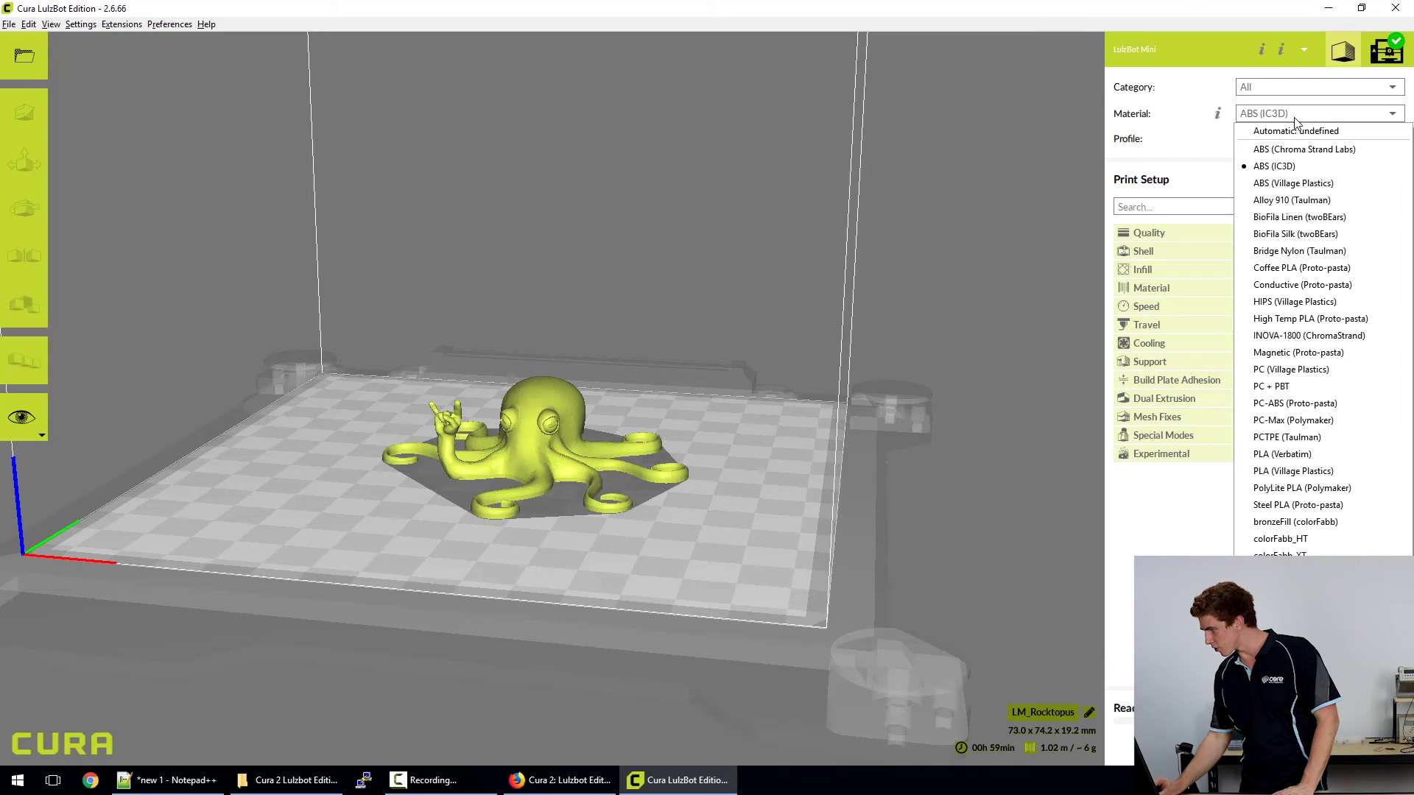
# Reopen the Material dropdown and choose Manage Materials
pyautogui.click(1297, 117)
pyautogui.click(1297, 118)
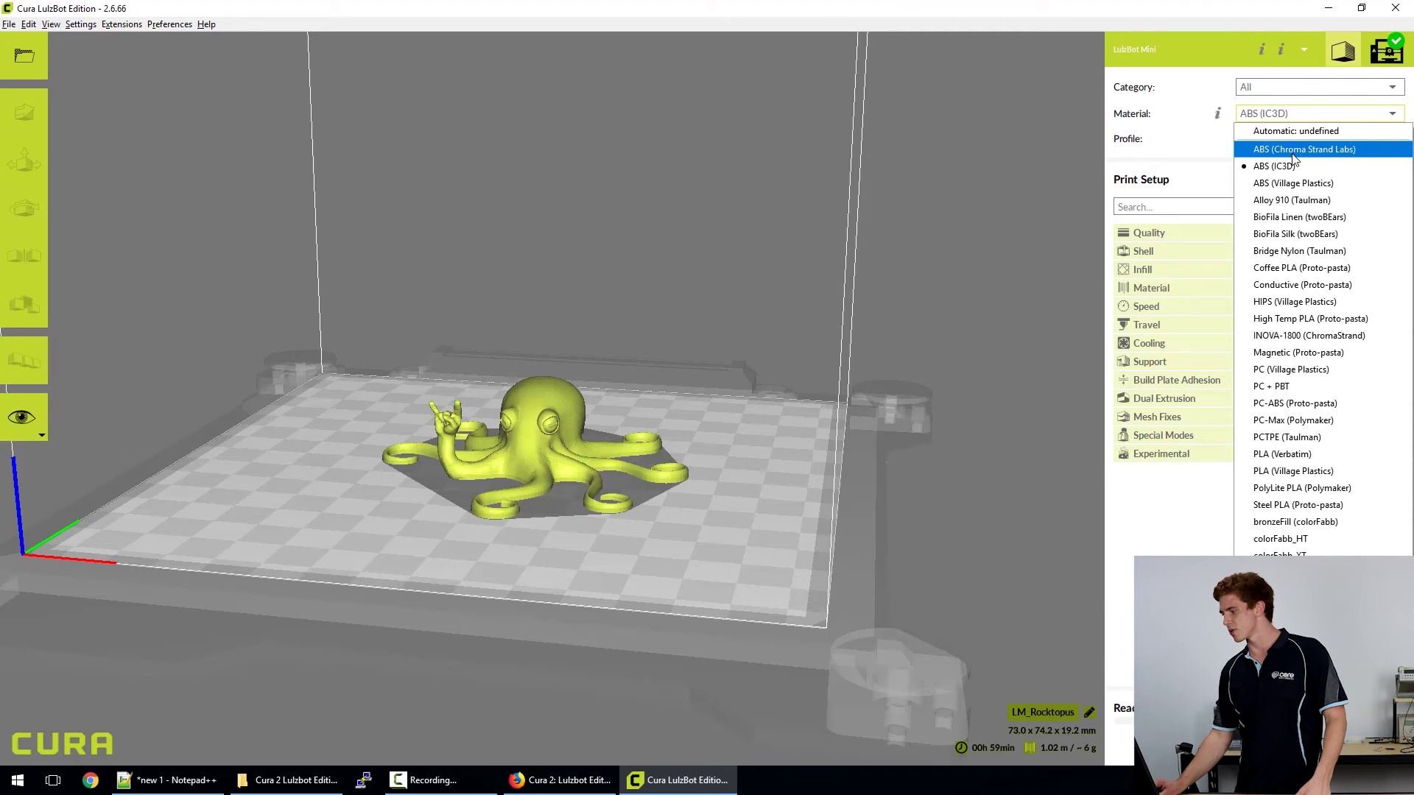
pyautogui.click(1296, 736)
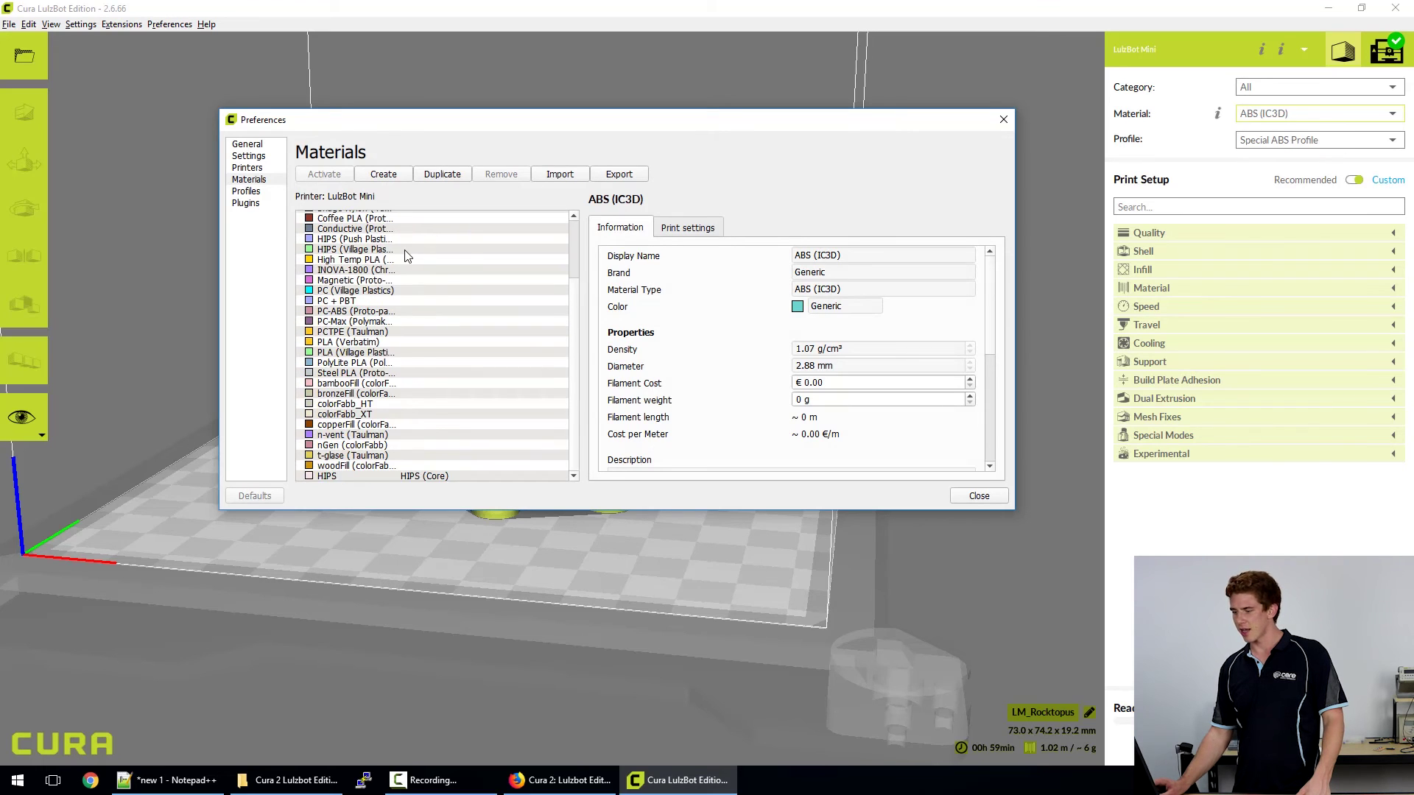
# Inspect ABS (Chroma Strand Labs), BioFila Linen, ABS (IC3D), ABS (Village Plastics), PLA (Verbatim) and bronzeFill
pyautogui.click(354, 226)
pyautogui.click(351, 268)
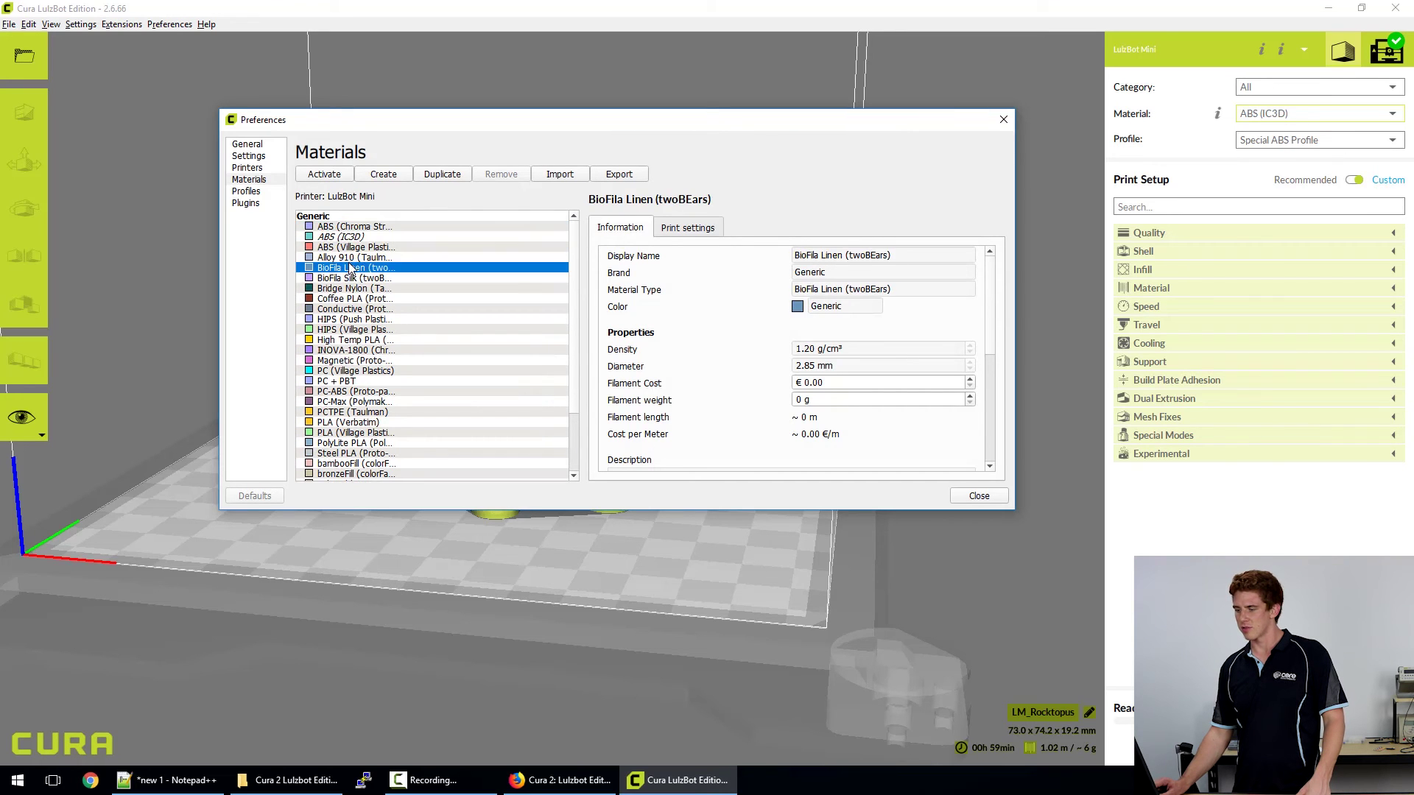
pyautogui.click(350, 238)
pyautogui.click(352, 248)
pyautogui.scroll(-3, 376, 271)
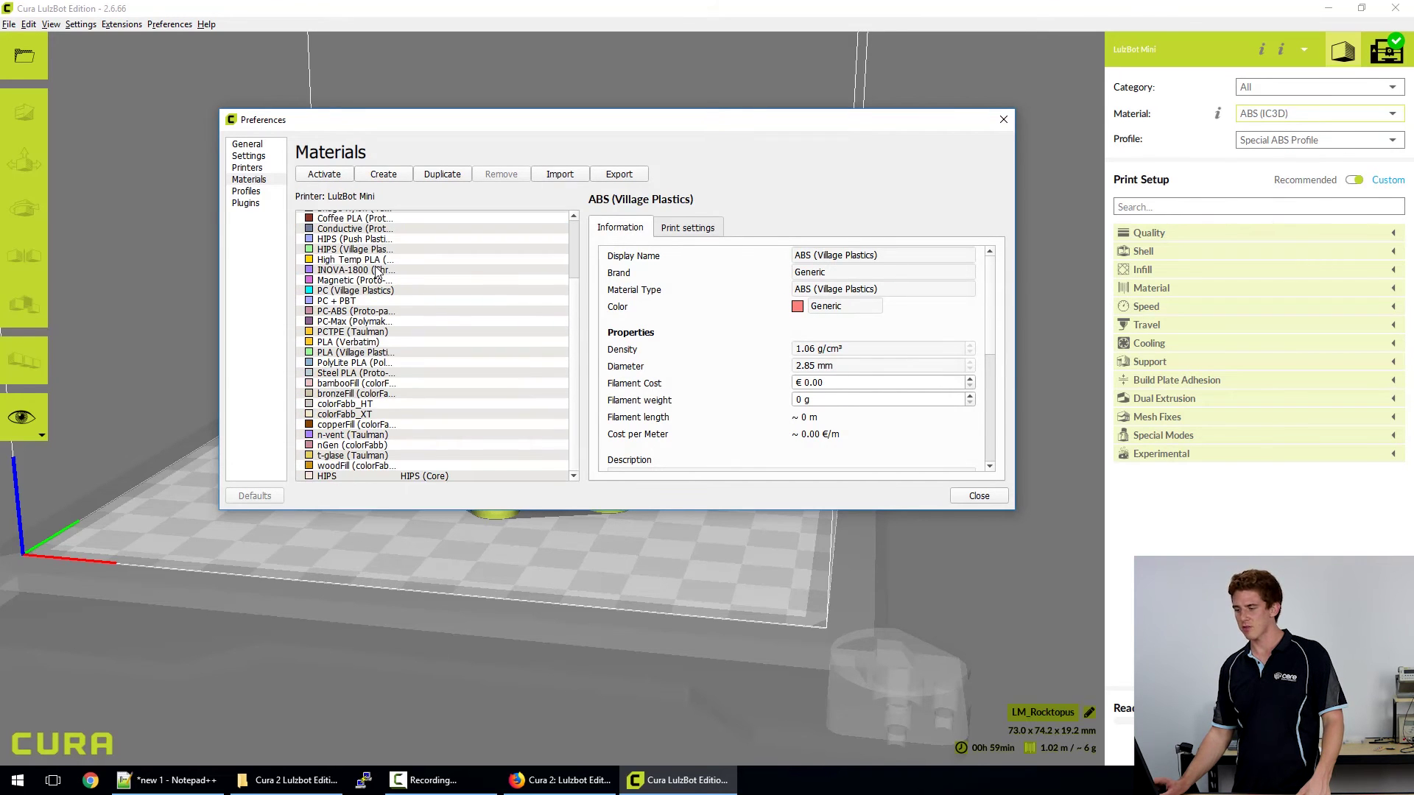
pyautogui.click(353, 343)
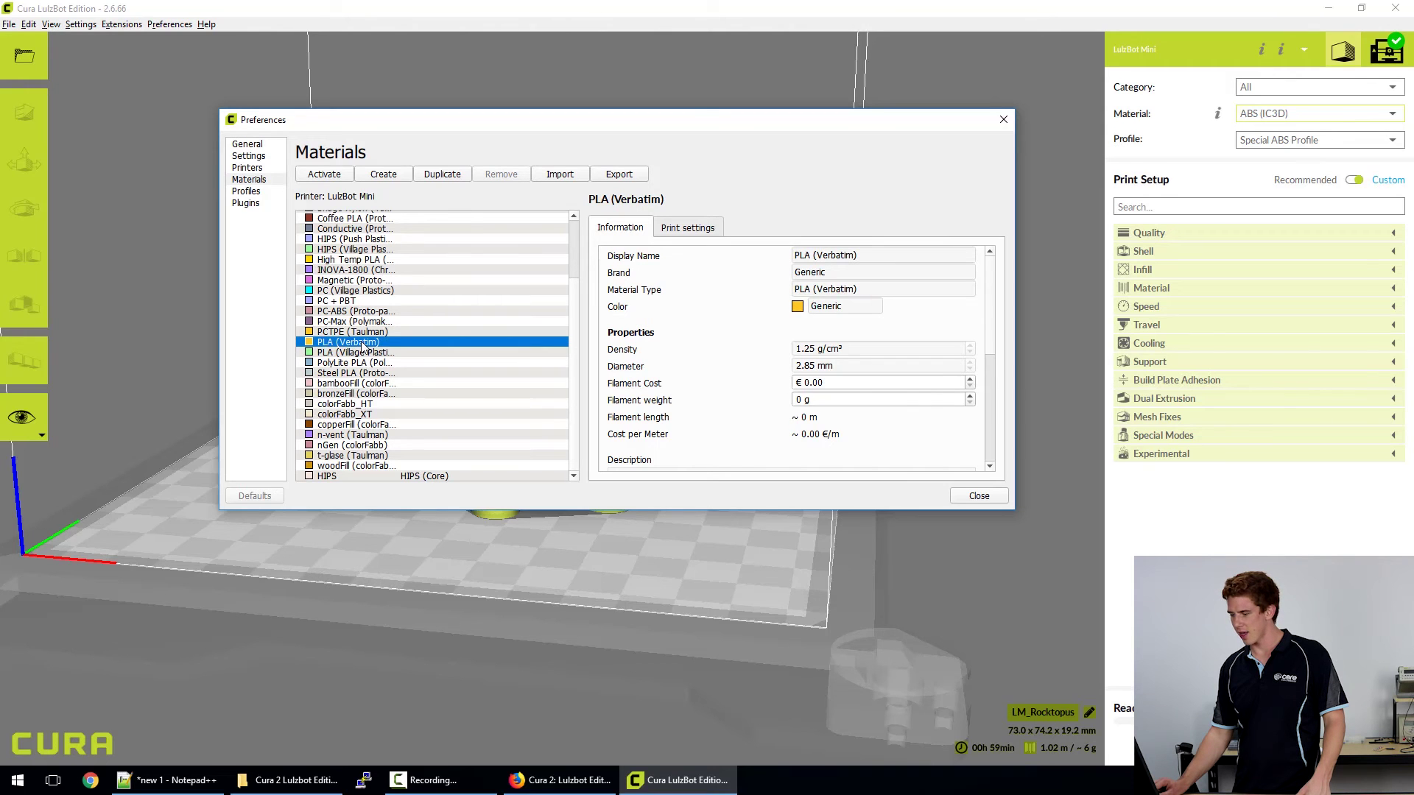
pyautogui.click(361, 395)
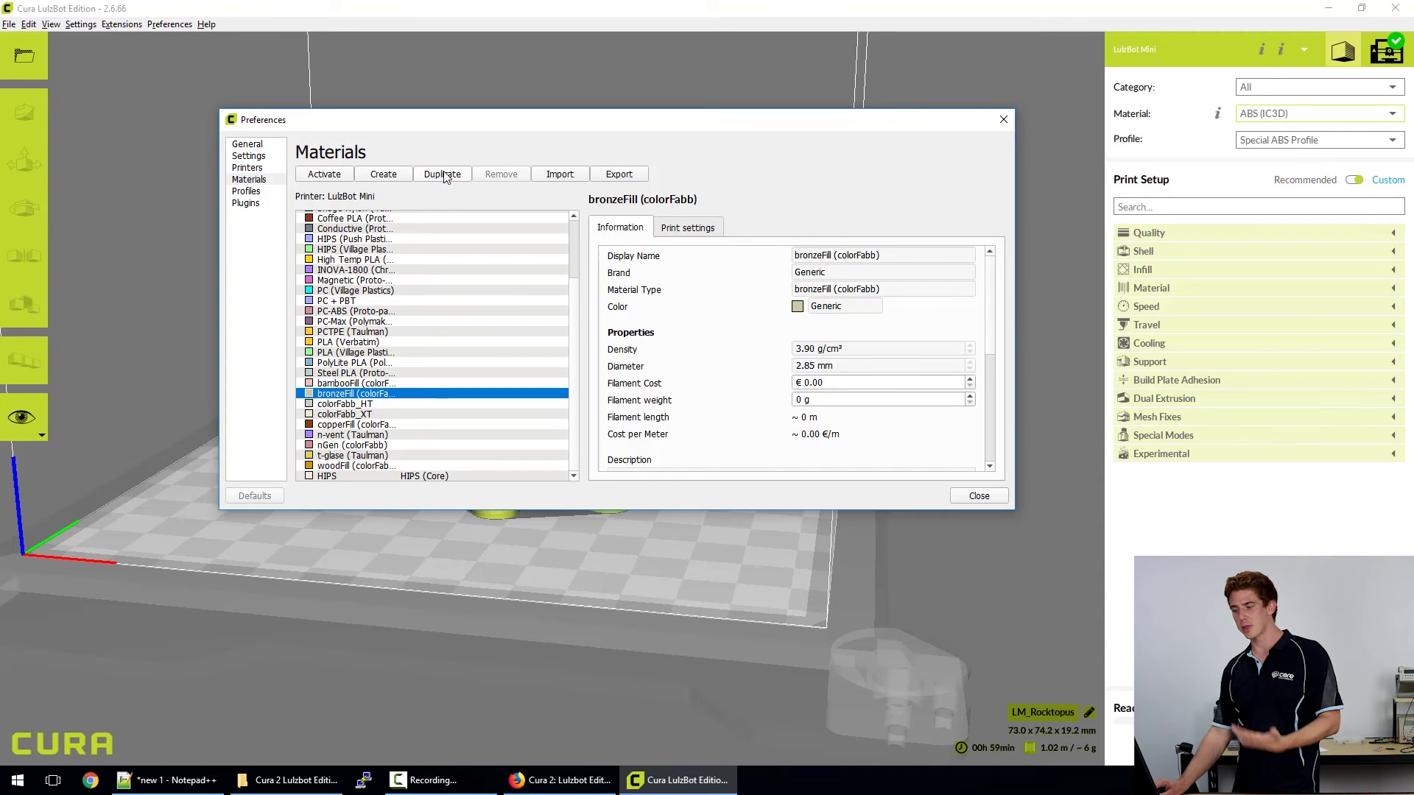
# Create a new custom material in the Materials list
pyautogui.click(386, 178)
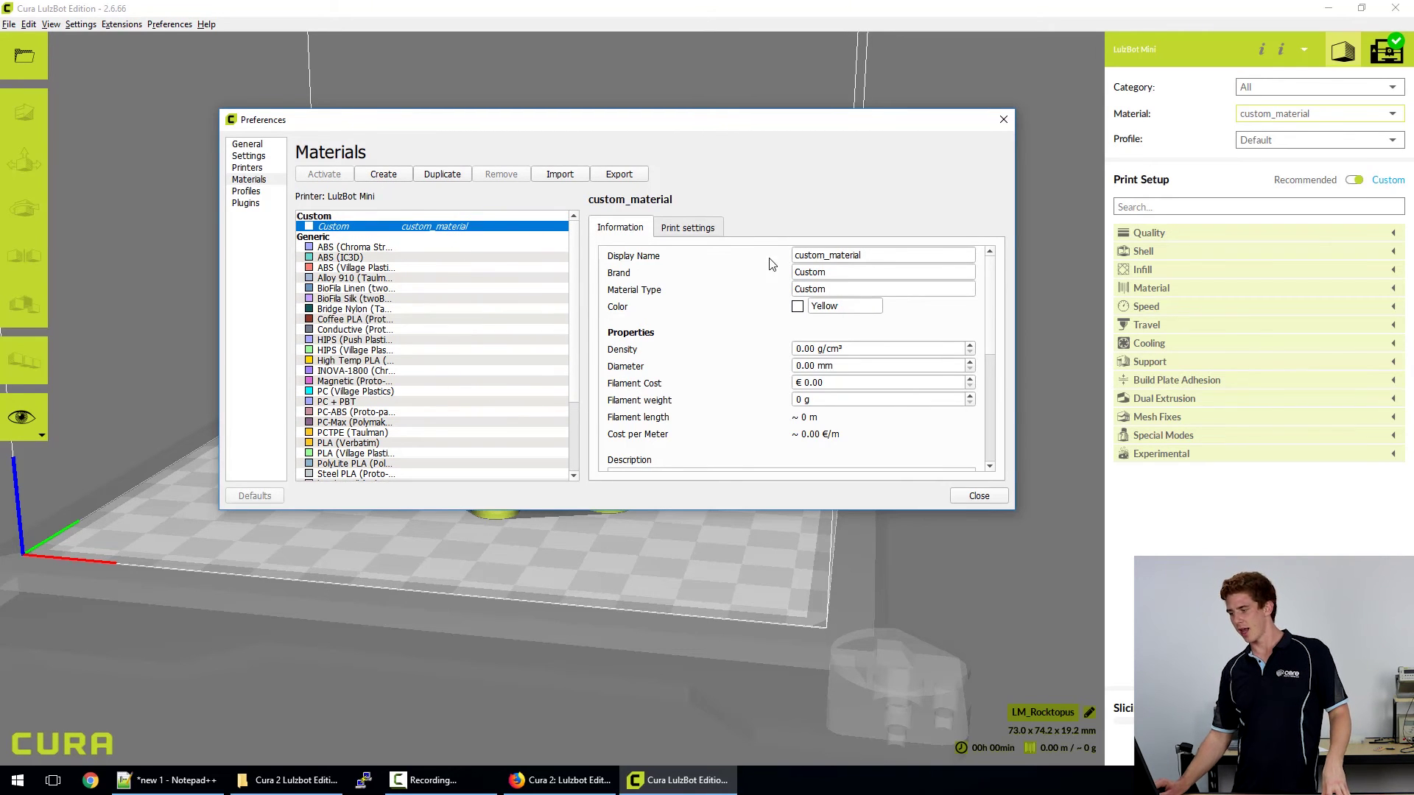
pyautogui.scroll(-3, 825, 324)
pyautogui.scroll(3, 840, 340)
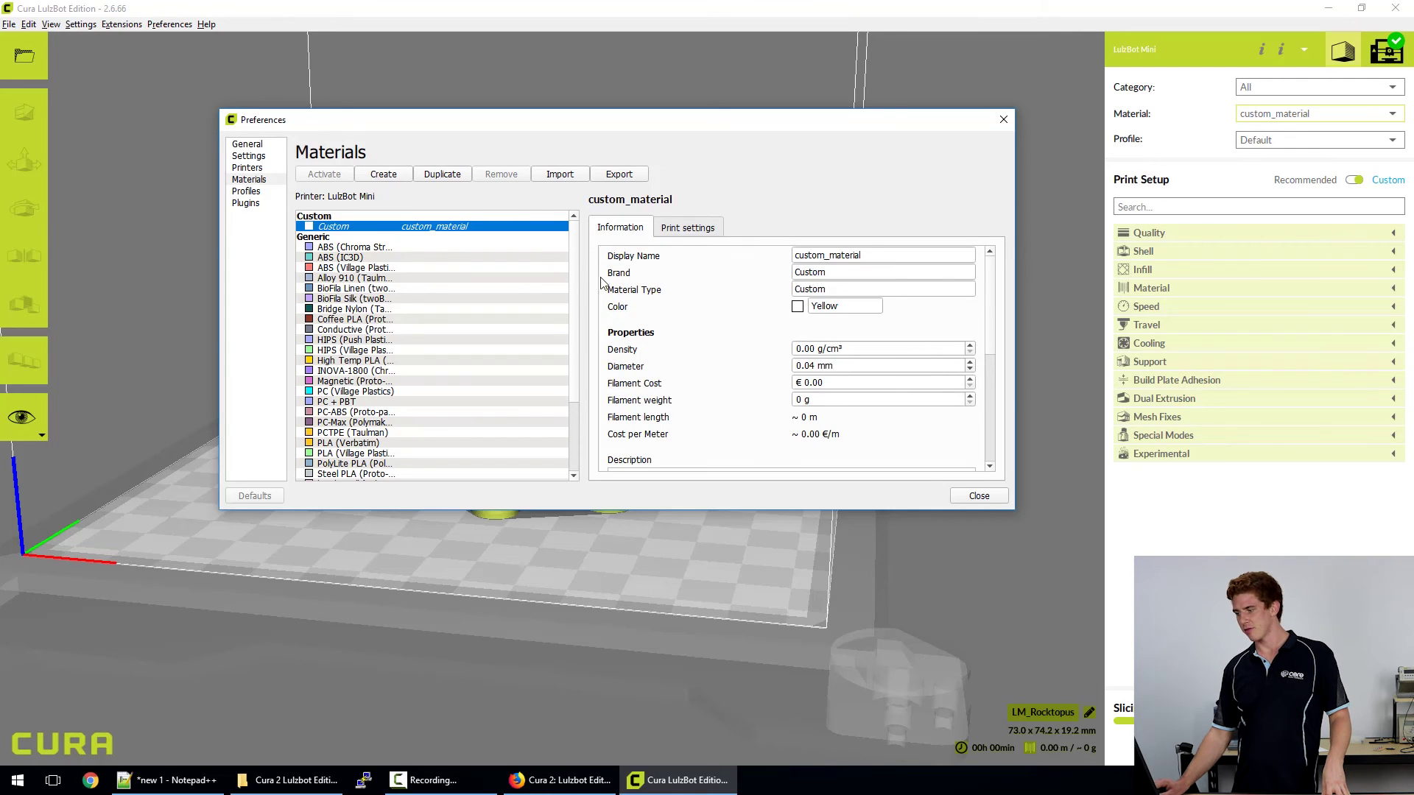
# Browse several ABS, Nylon and Magnetic entries, then select the new custom_material
pyautogui.click(399, 249)
pyautogui.click(374, 258)
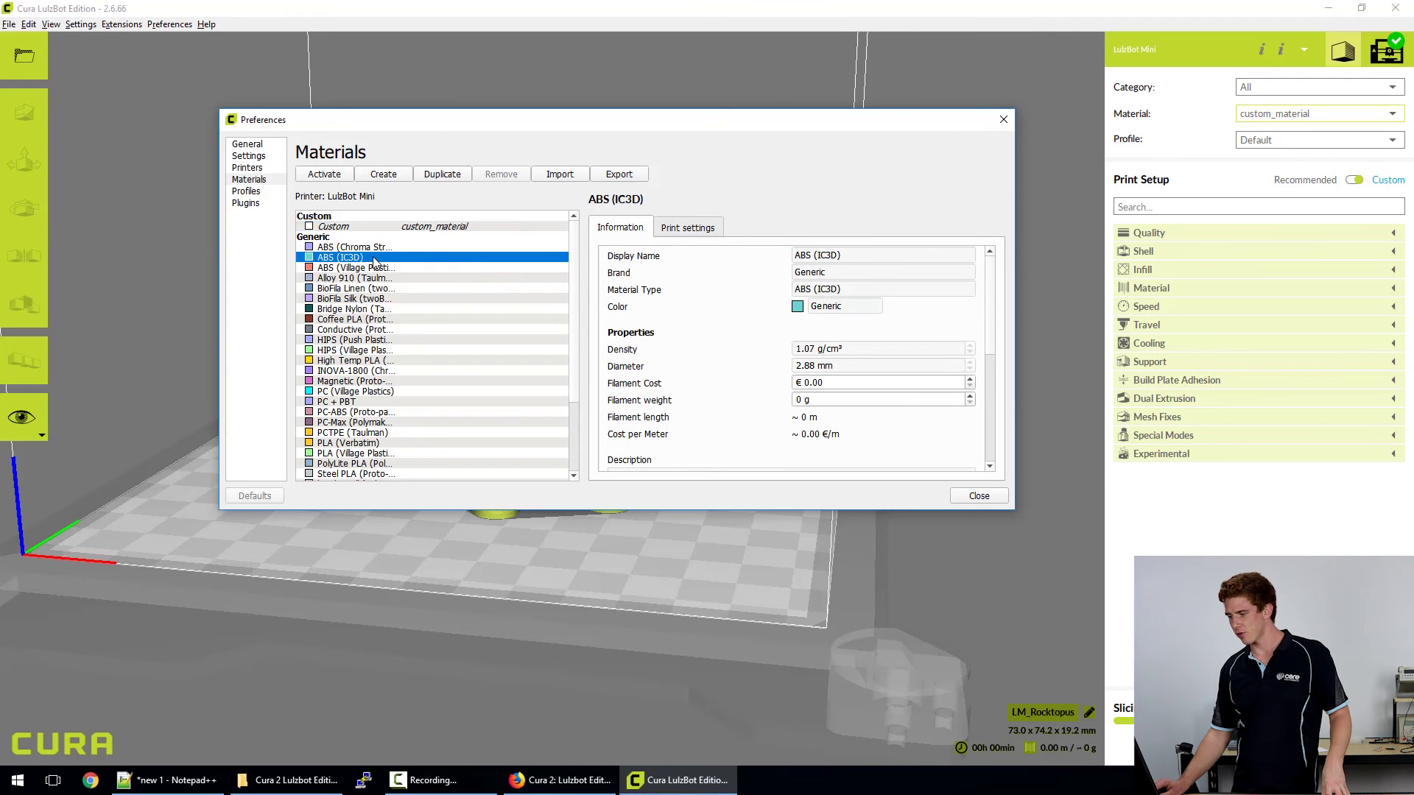
pyautogui.click(495, 268)
pyautogui.click(476, 309)
pyautogui.click(457, 382)
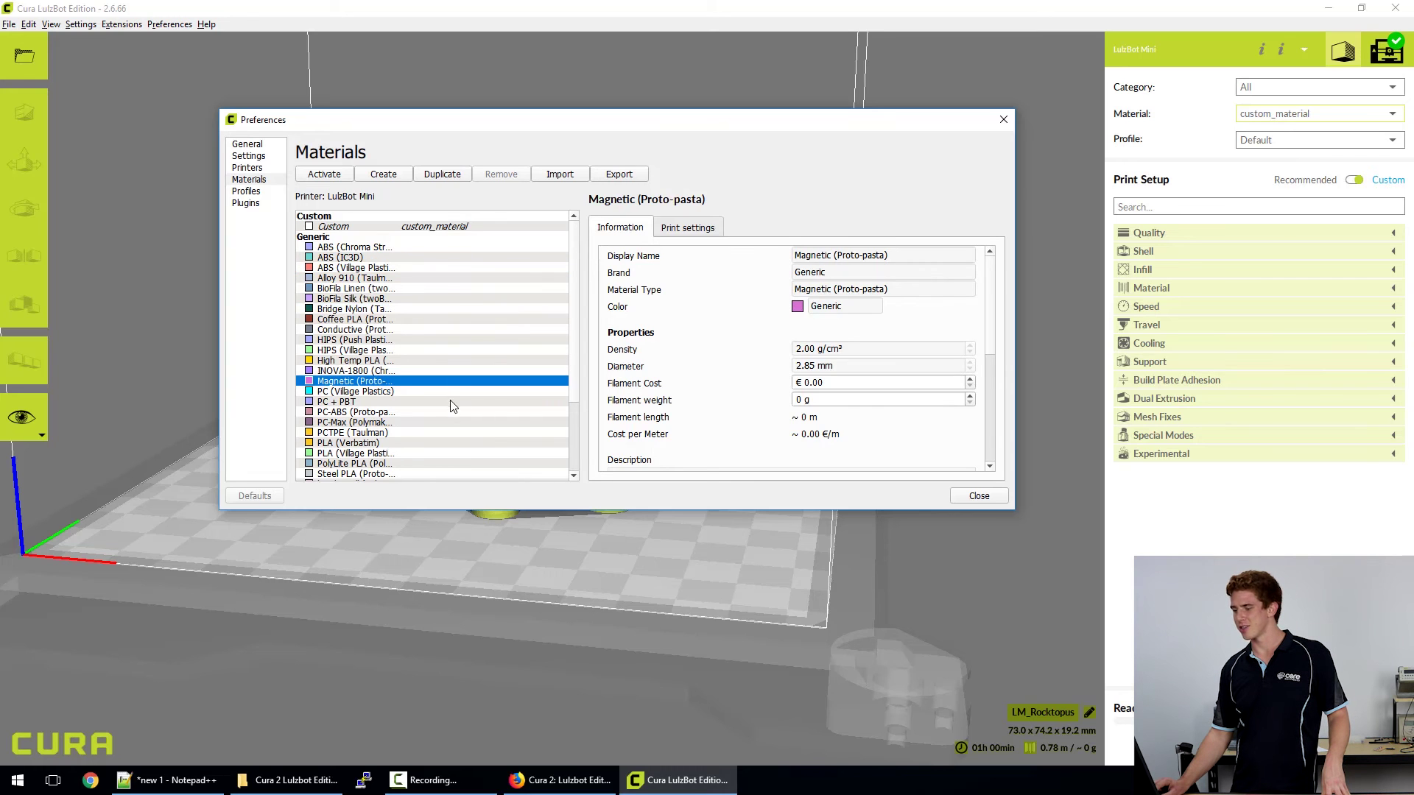
pyautogui.click(448, 289)
pyautogui.click(442, 258)
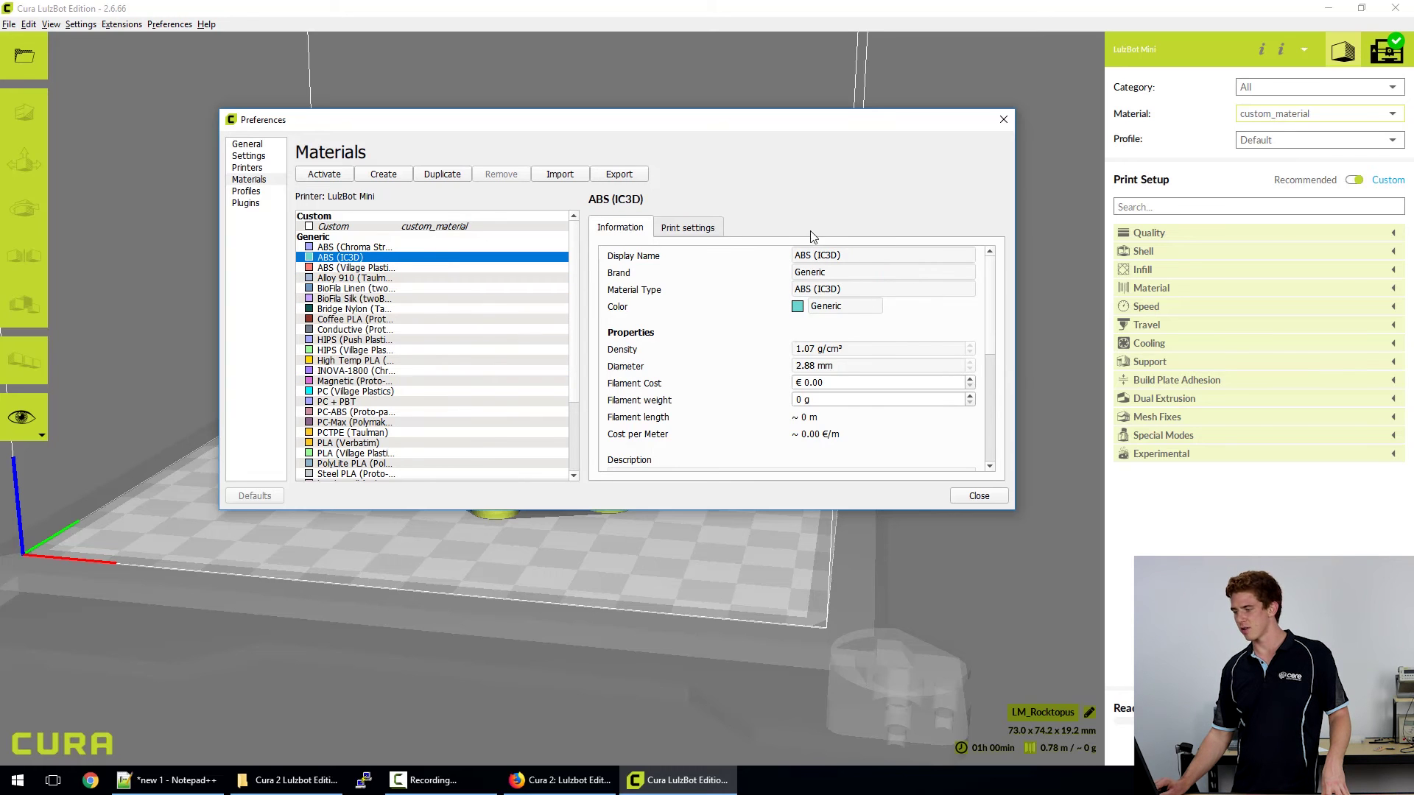
pyautogui.click(347, 231)
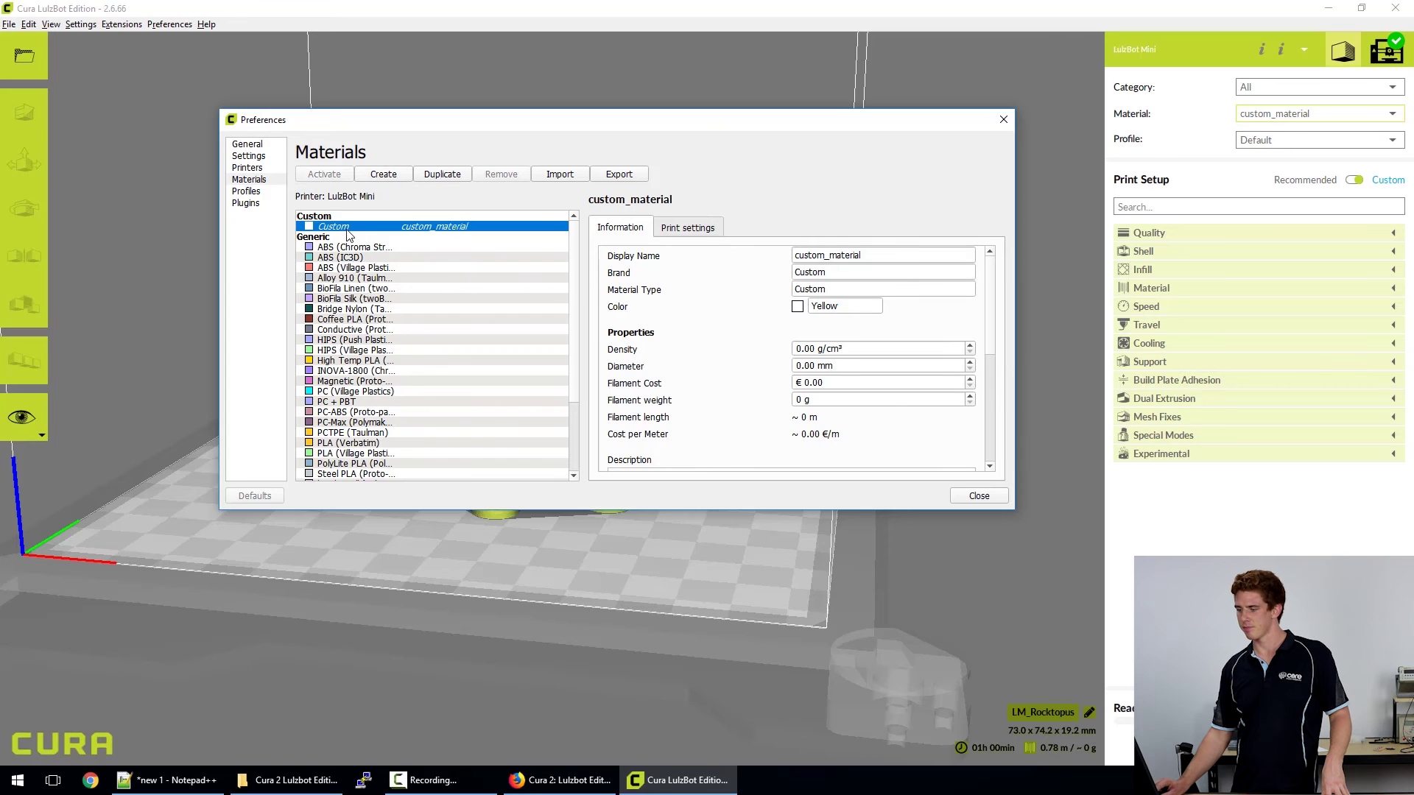
# Set display name ABS (Core), brand Generic and material type ABS (Core)
pyautogui.click(879, 254)
pyautogui.moveTo(915, 255); pyautogui.dragTo(773, 258)
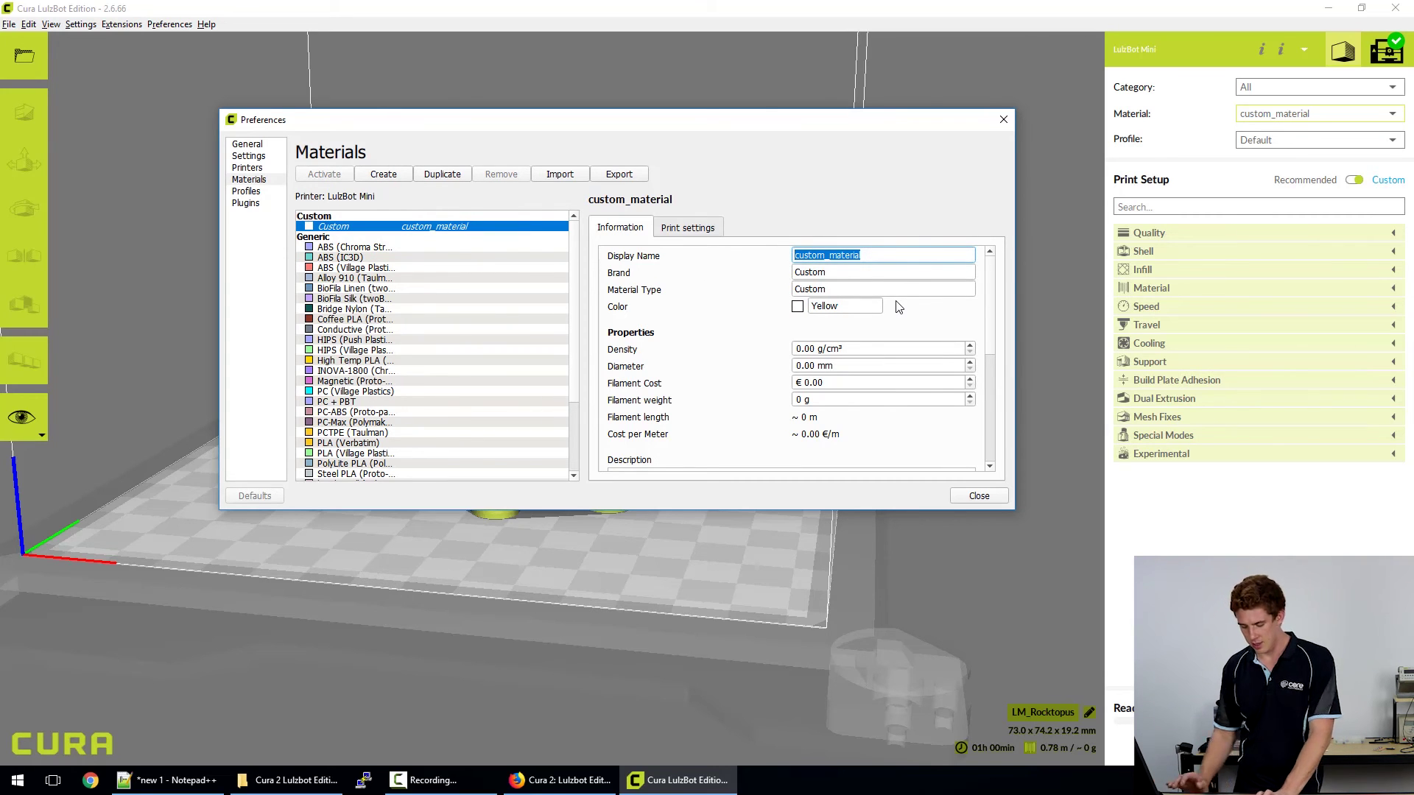
pyautogui.write('ABS (Core')
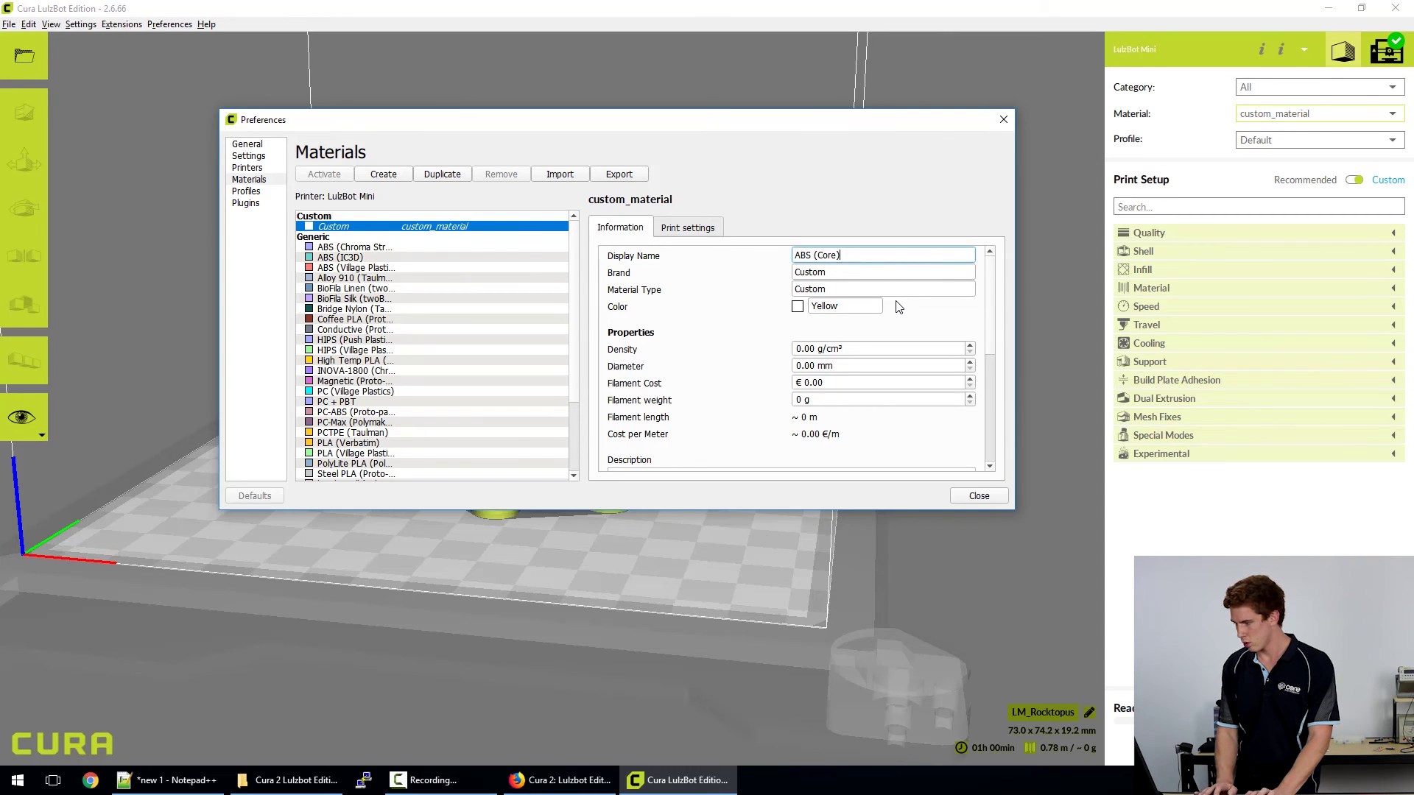
pyautogui.press('Tab')
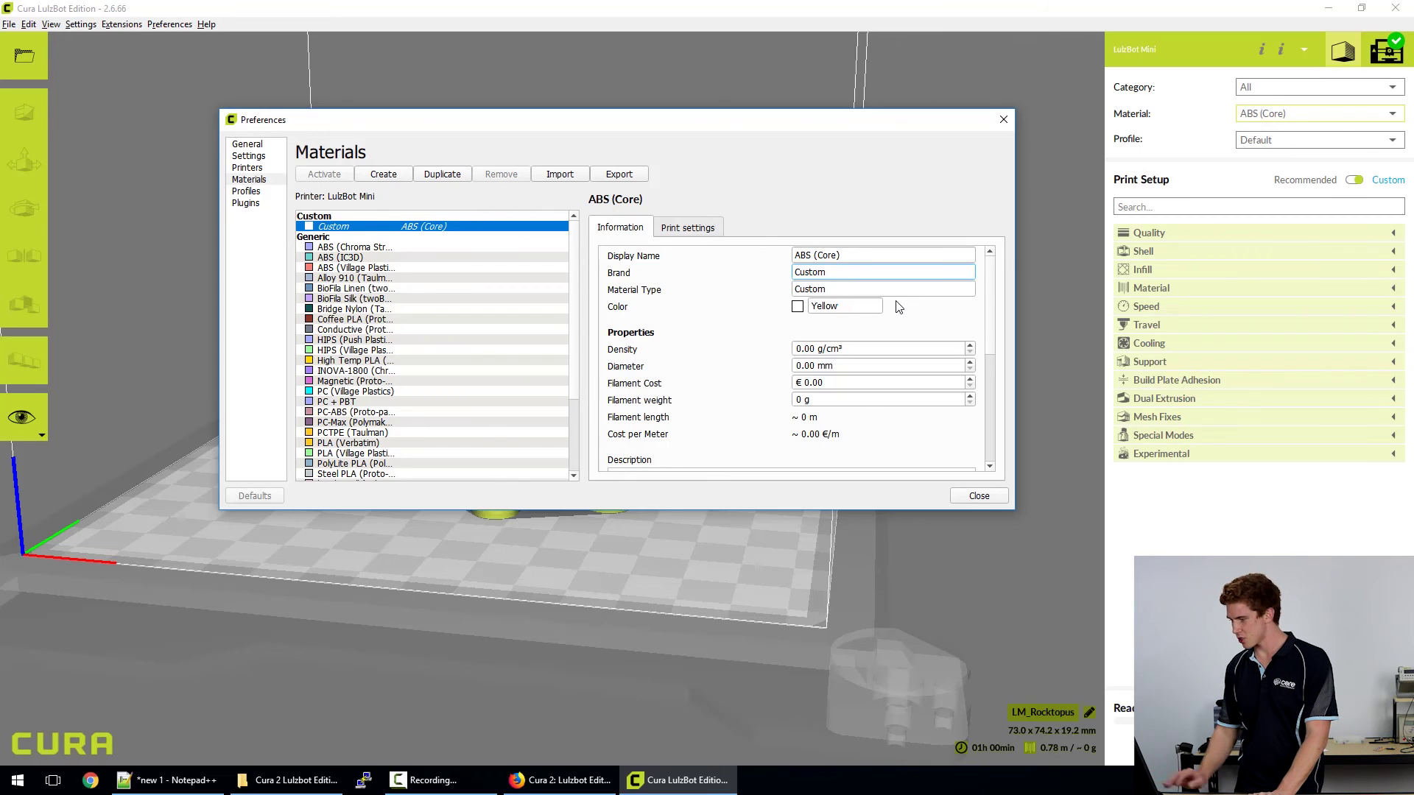
pyautogui.hotkey('ctrl', 'a')
pyautogui.write('Generi')
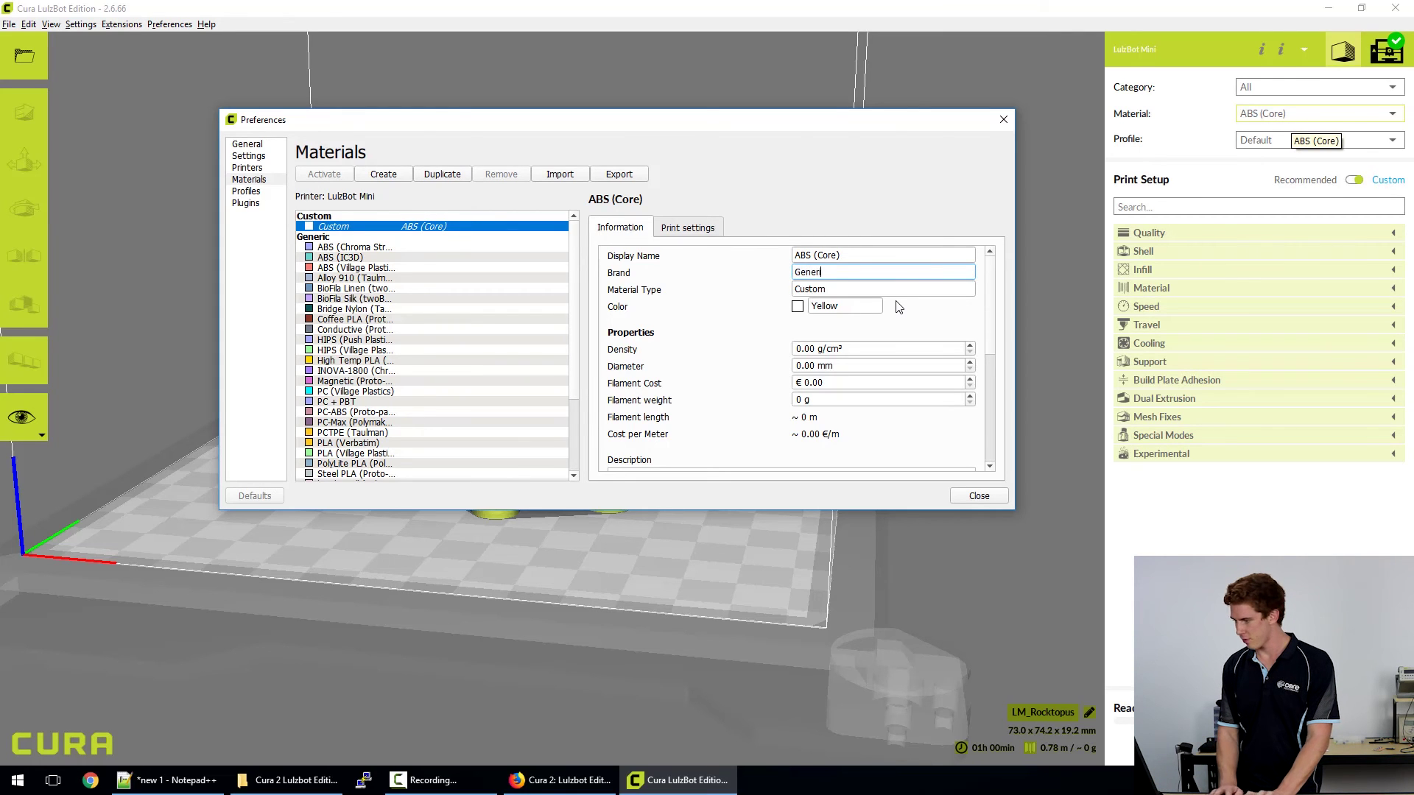
pyautogui.write('c')
pyautogui.press('Tab')
pyautogui.hotkey('ctrl', 'a')
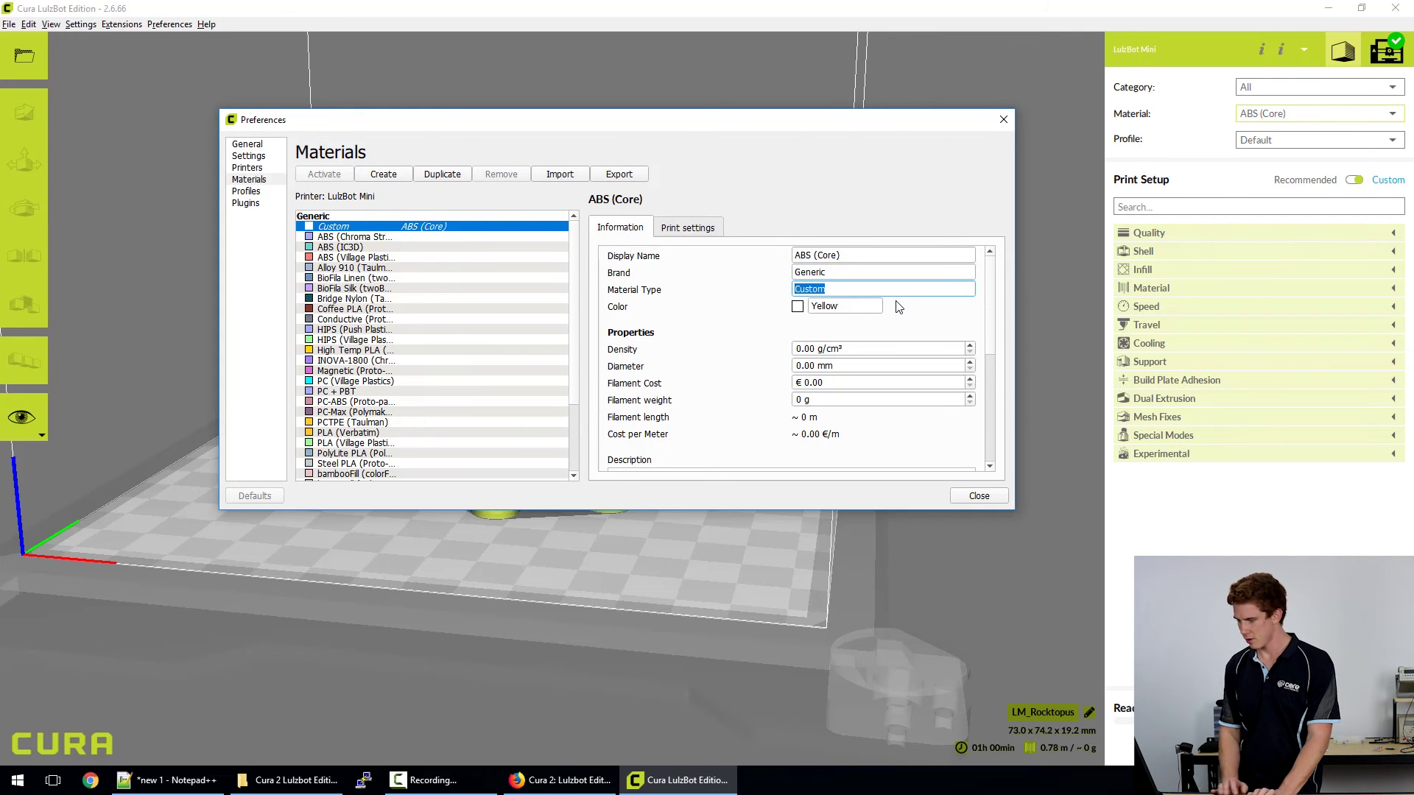
pyautogui.write('ABS (Core')
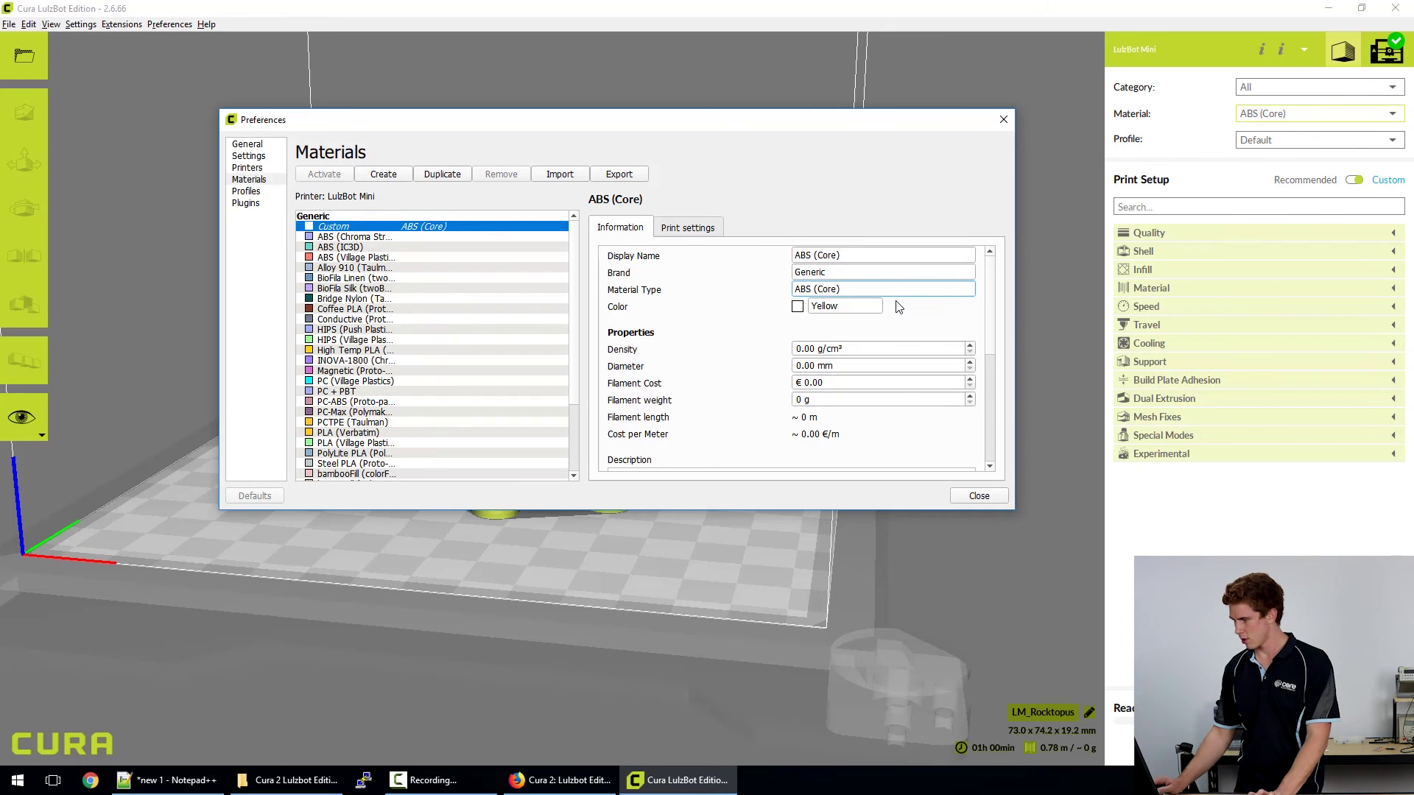
pyautogui.press('Tab')
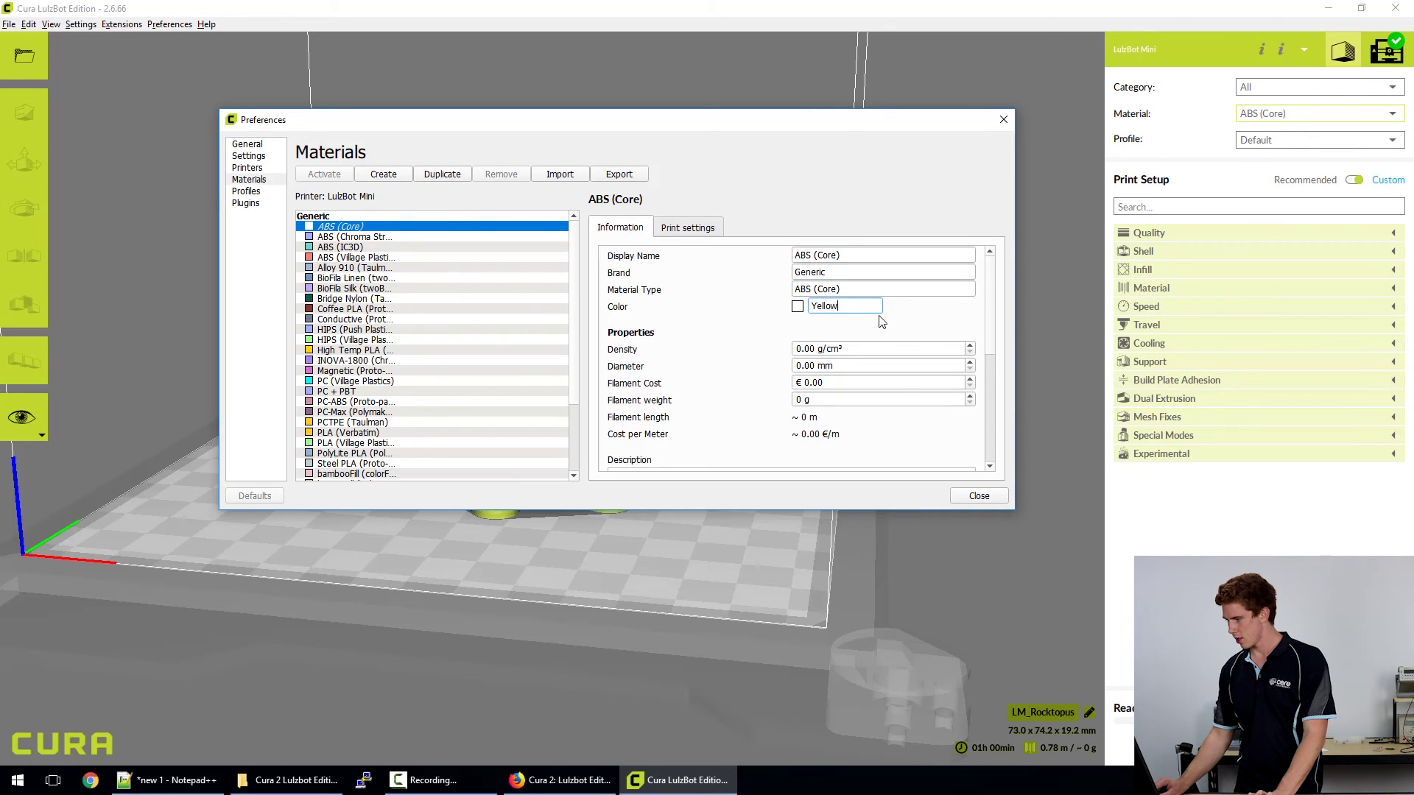
# Give the material a light blue colour swatch
pyautogui.click(798, 306)
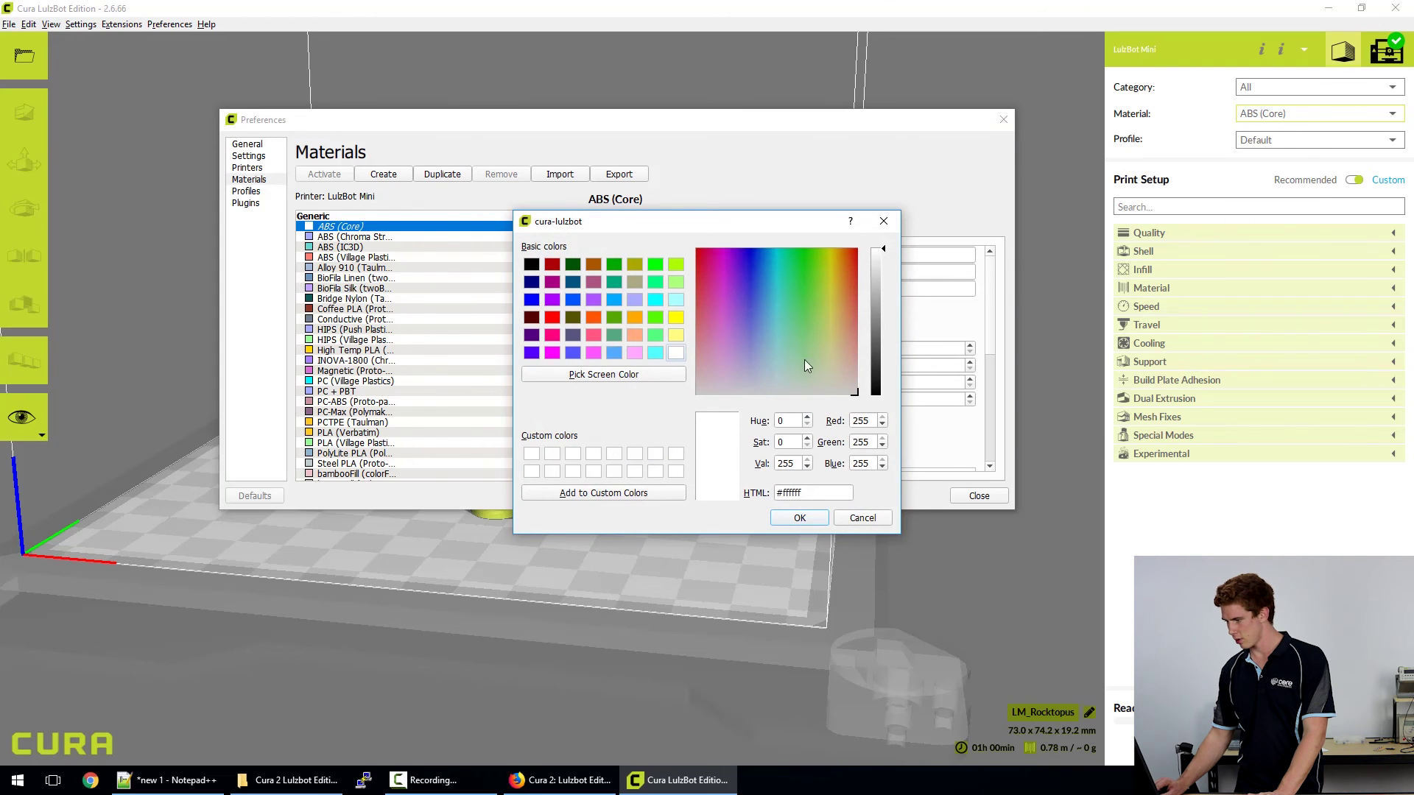
pyautogui.moveTo(805, 359); pyautogui.dragTo(768, 261)
pyautogui.click(818, 517)
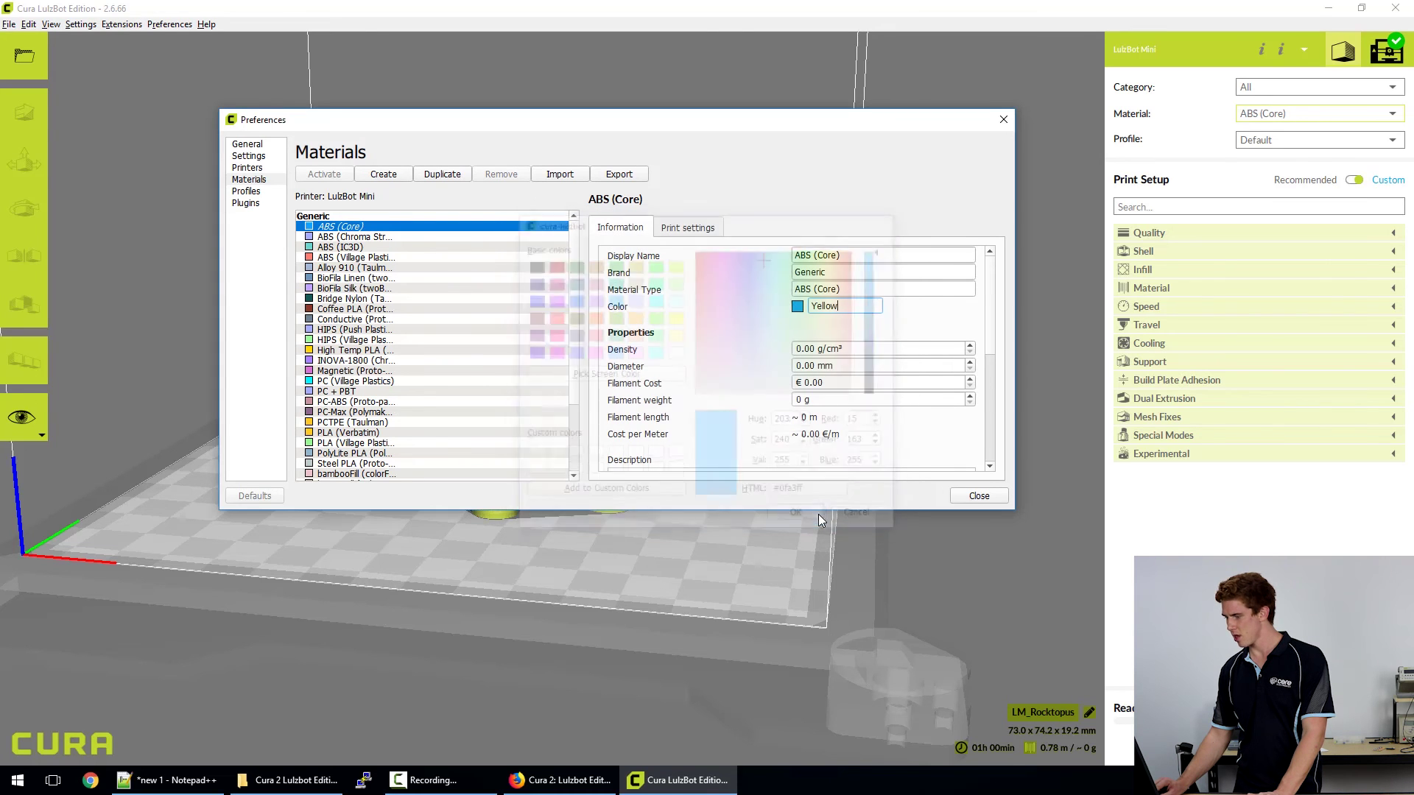
# Set colour name Blue, density 1.03 g/cm³ and diameter 2.85 mm
pyautogui.doubleClick(850, 308)
pyautogui.write('Blue')
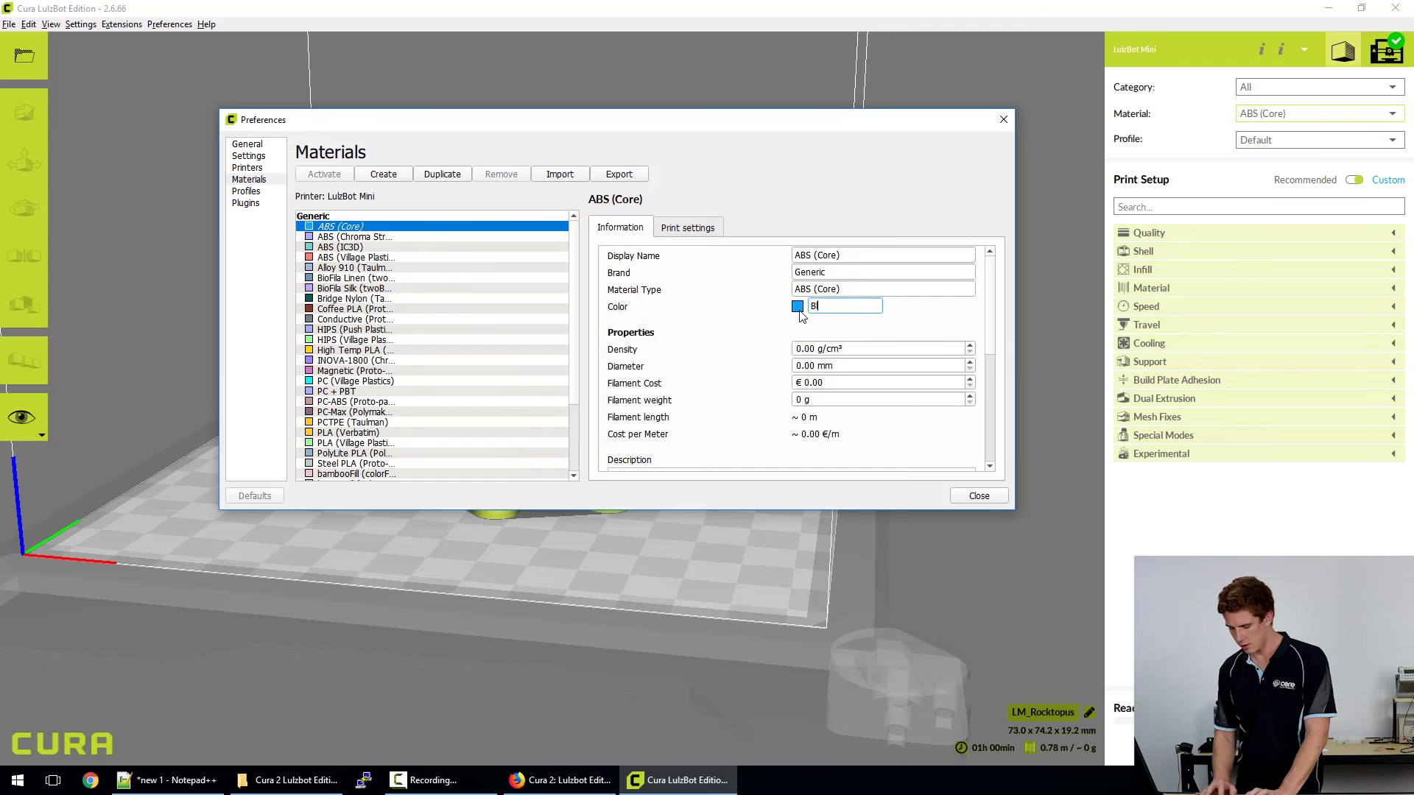
pyautogui.press('Tab')
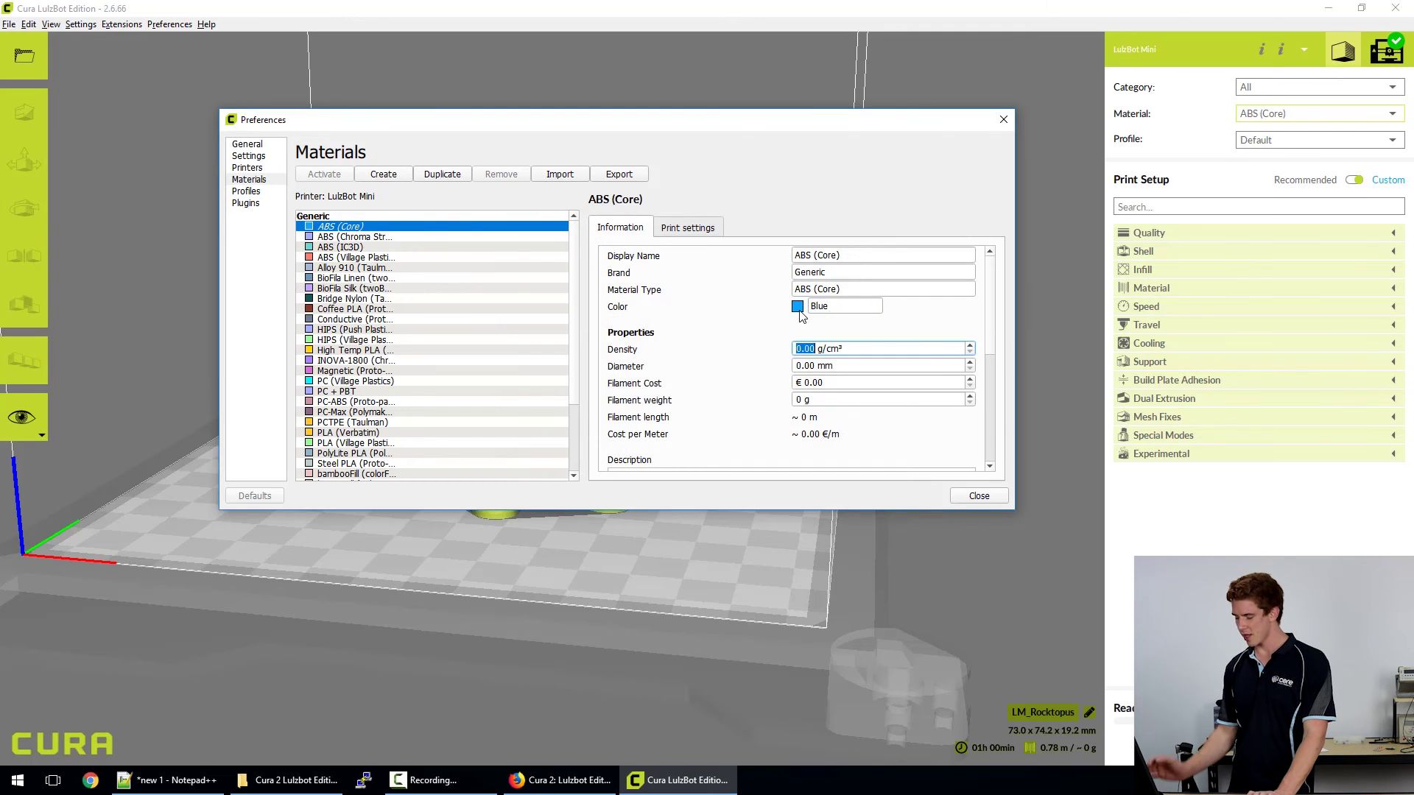
pyautogui.write('1.03')
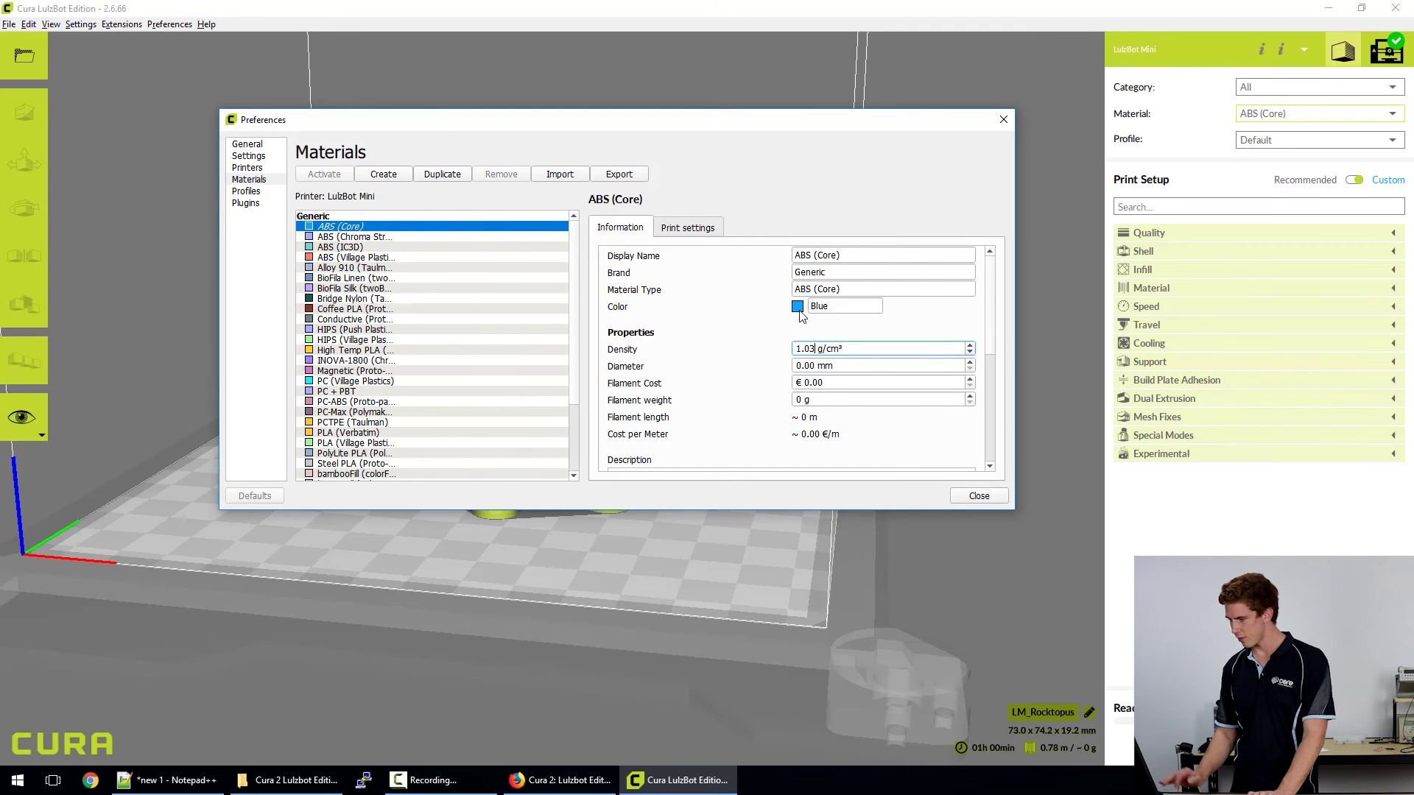
pyautogui.press('Tab')
pyautogui.write('2.85')
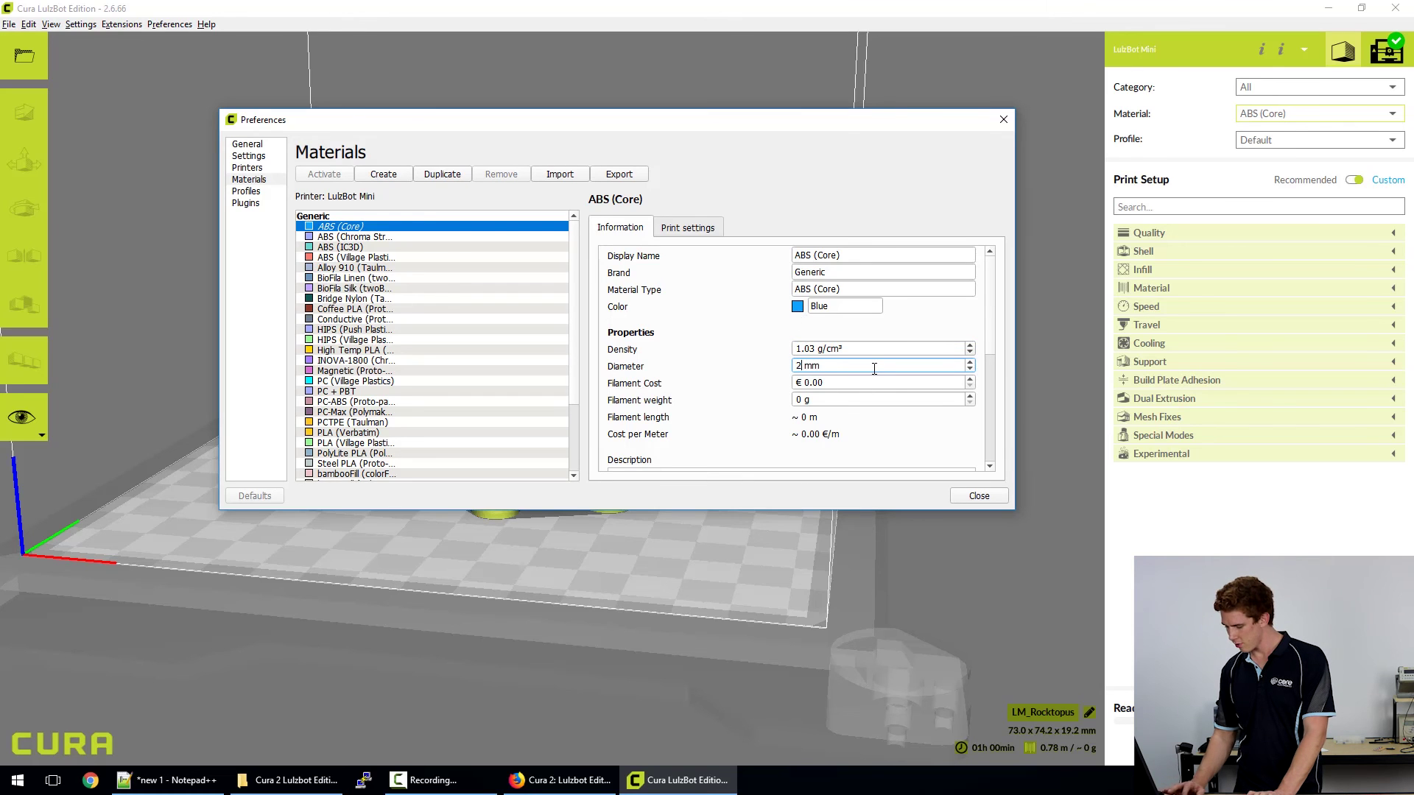
# Set filament cost to 40.00 and filament weight to 1000 g
pyautogui.click(846, 383)
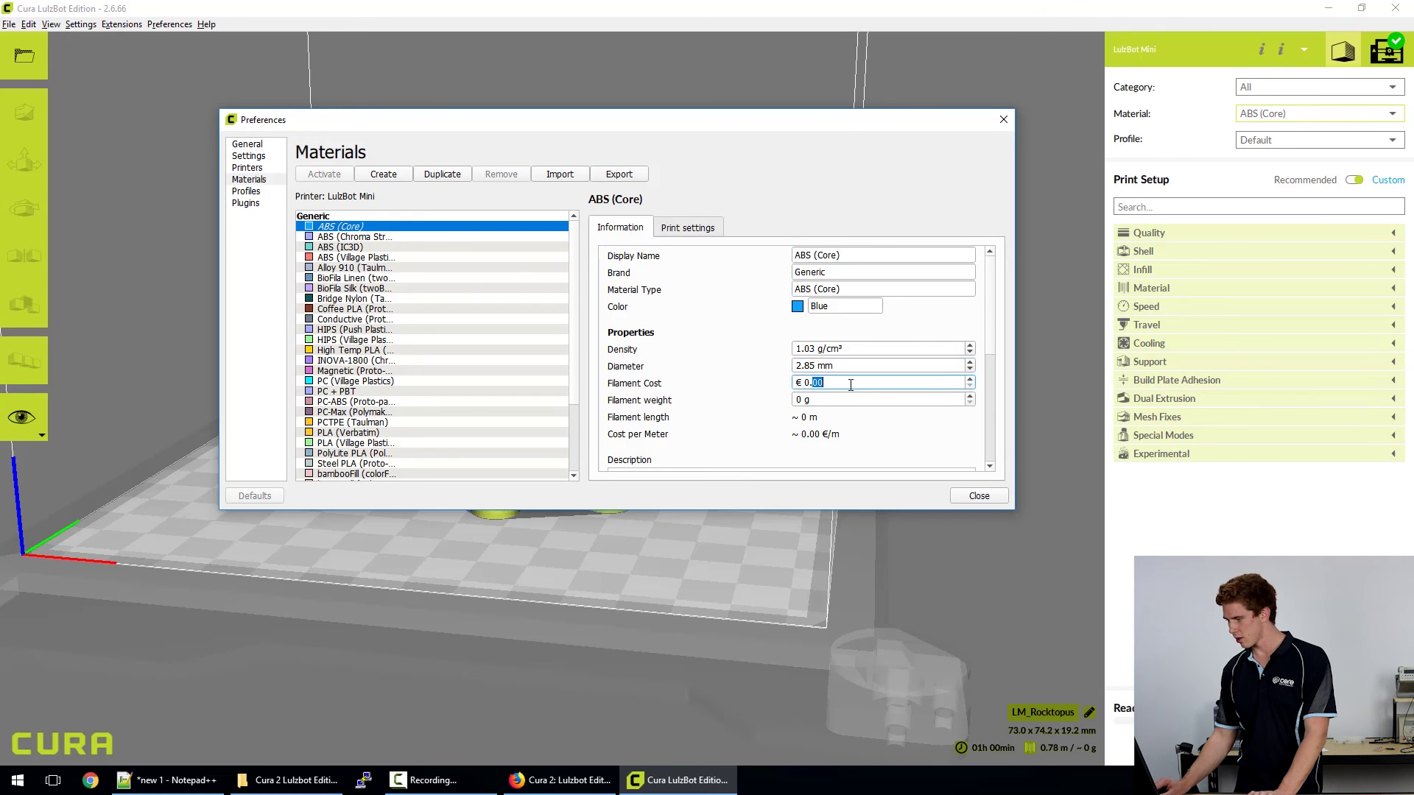
pyautogui.hotkey('ctrl', 'a')
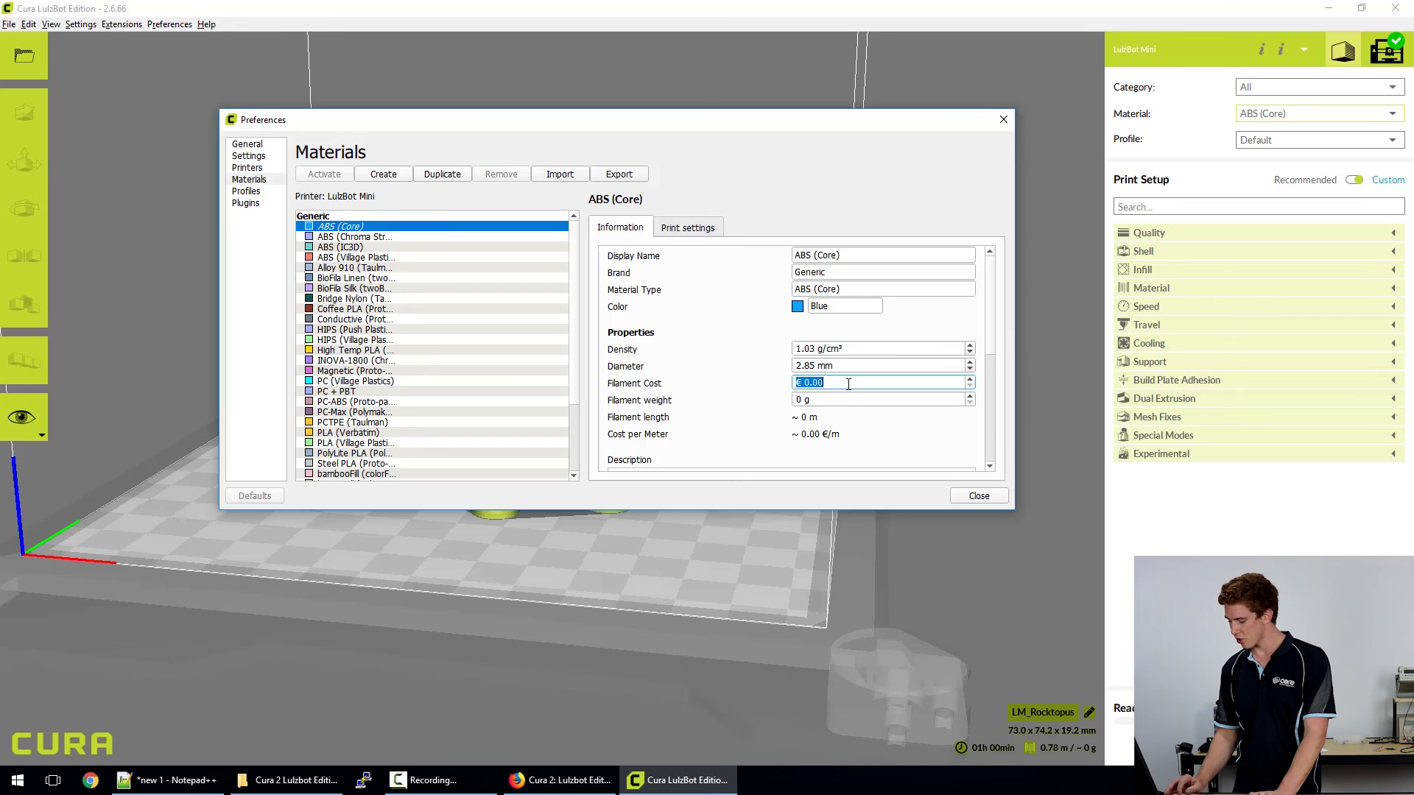
pyautogui.write('40.00')
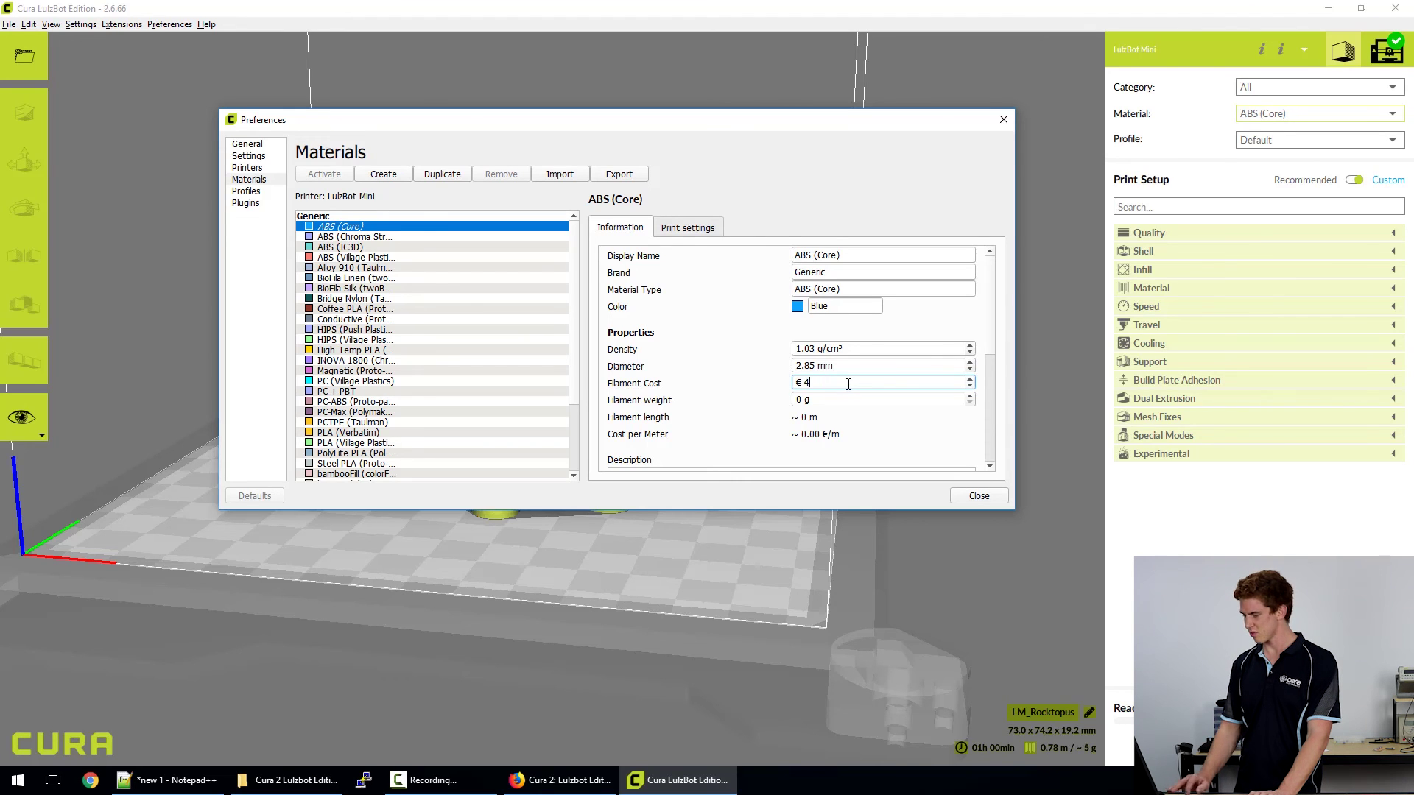
pyautogui.click(883, 402)
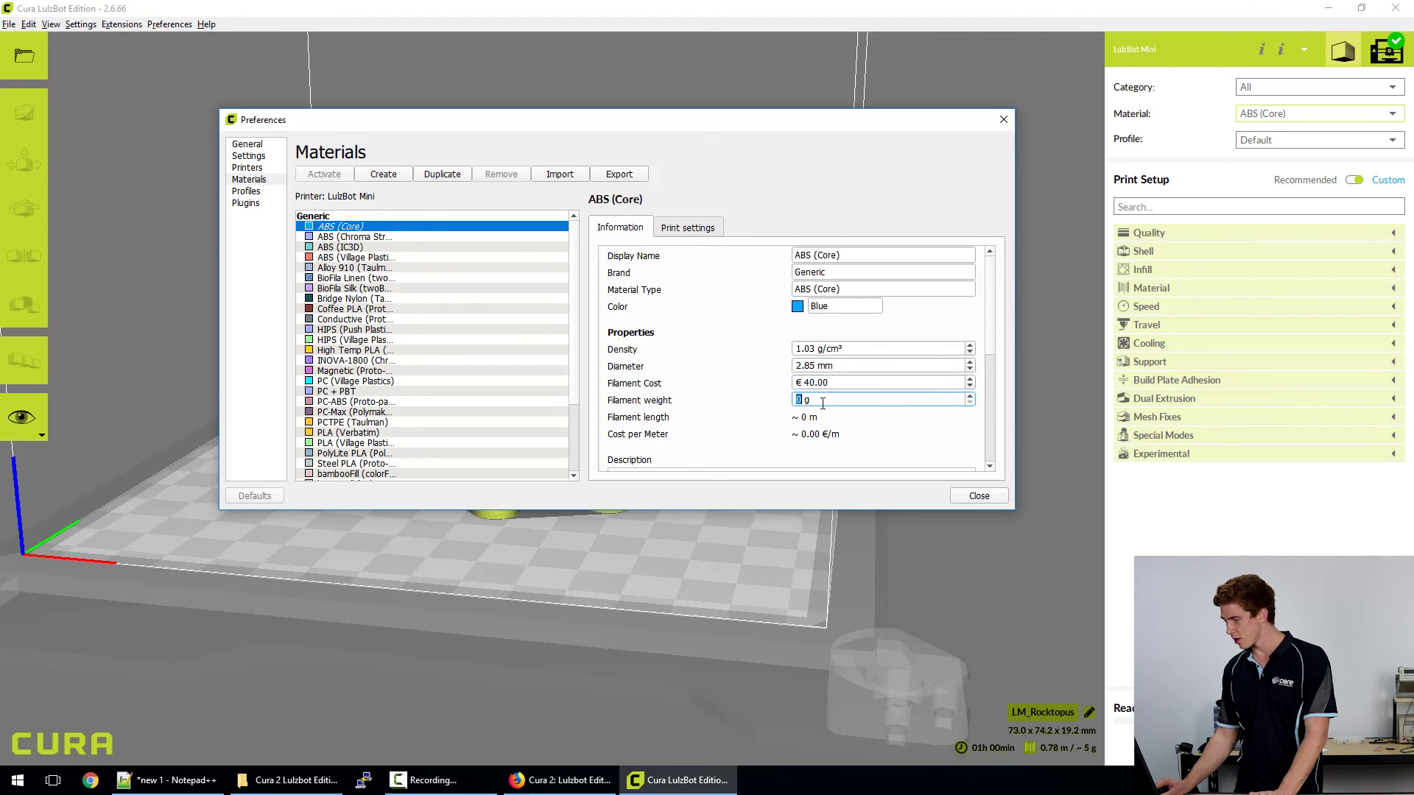
pyautogui.hotkey('ctrl', 'a')
pyautogui.write('1000')
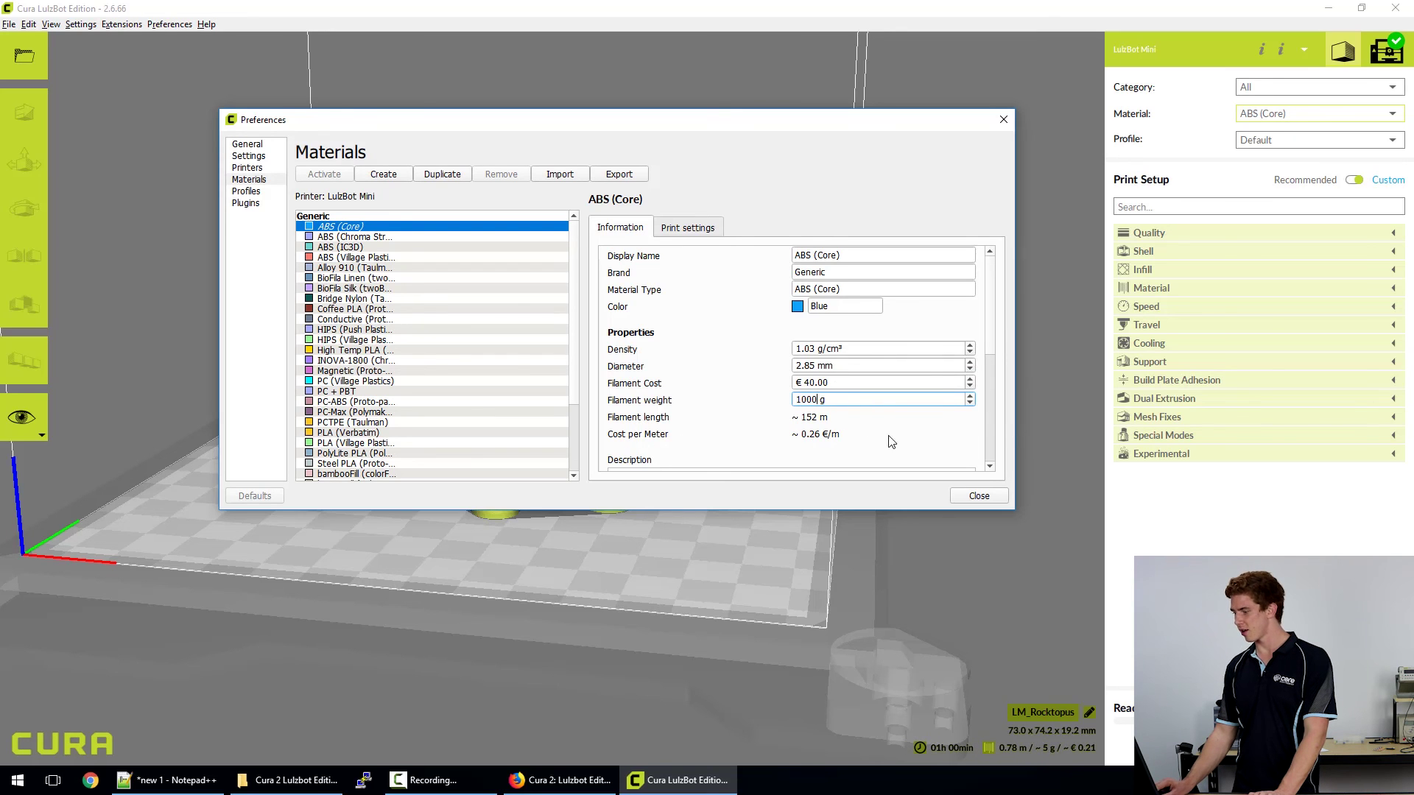
pyautogui.scroll(-1, 885, 434)
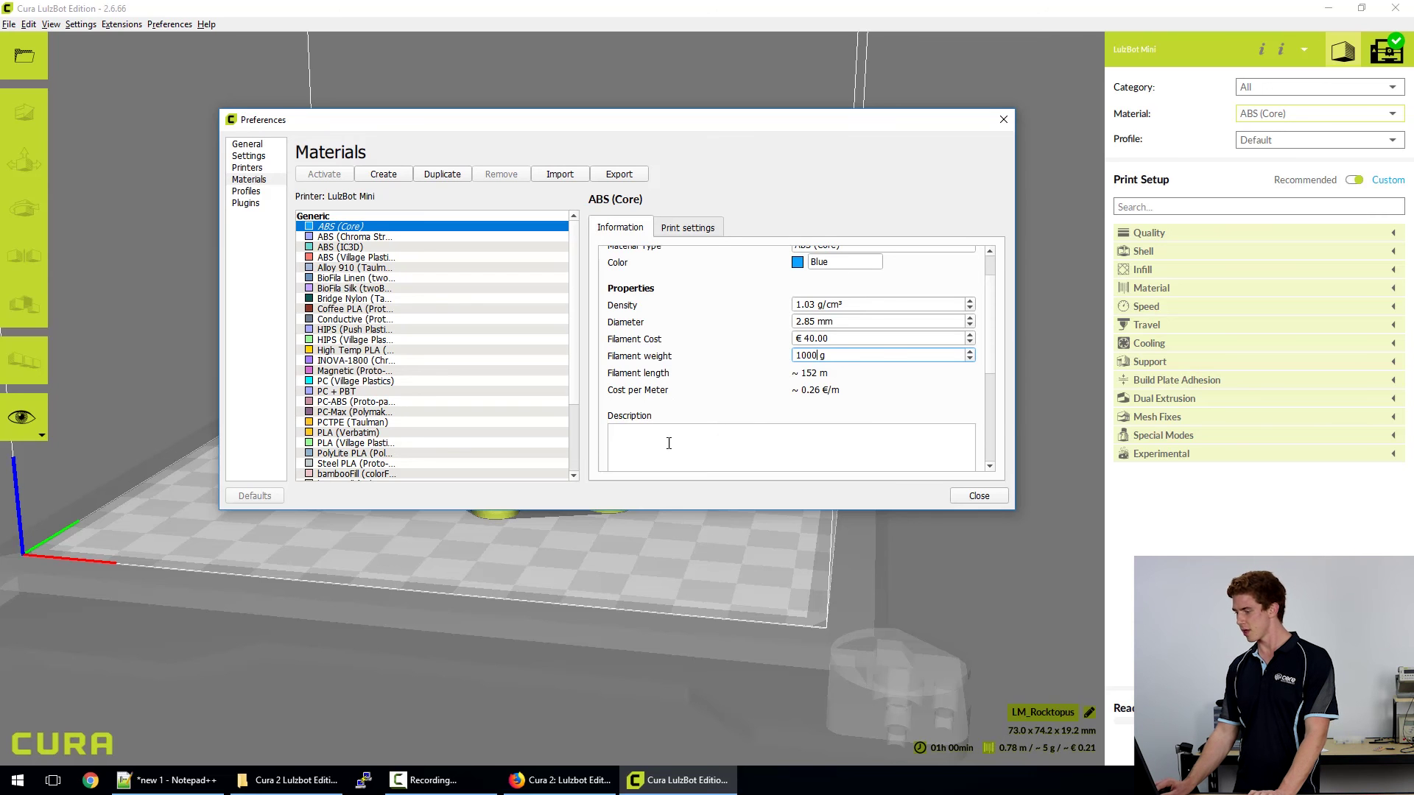
# Check the ABS (Core) print temperature fields, then close Preferences to keep the material
pyautogui.click(676, 230)
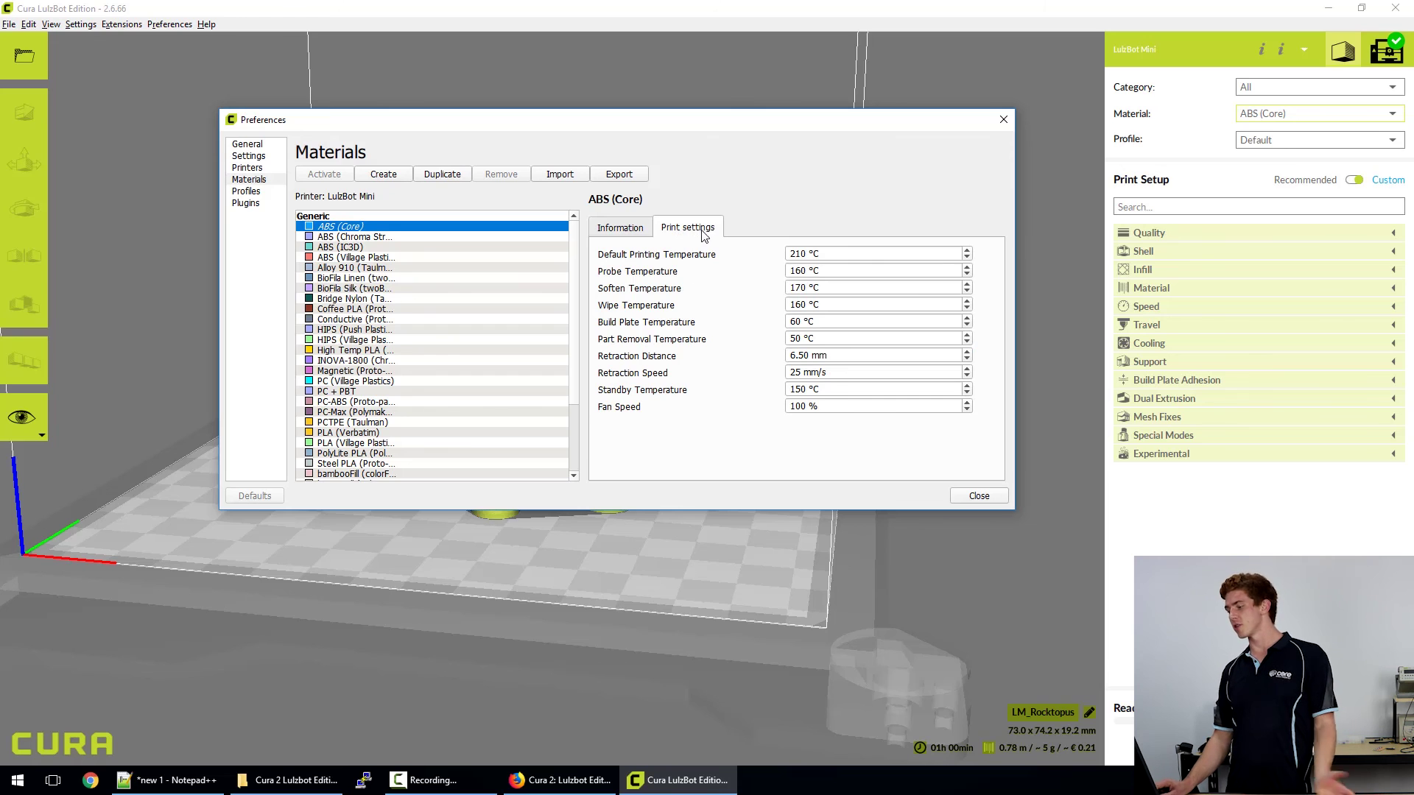
pyautogui.click(855, 254)
pyautogui.press('Tab')
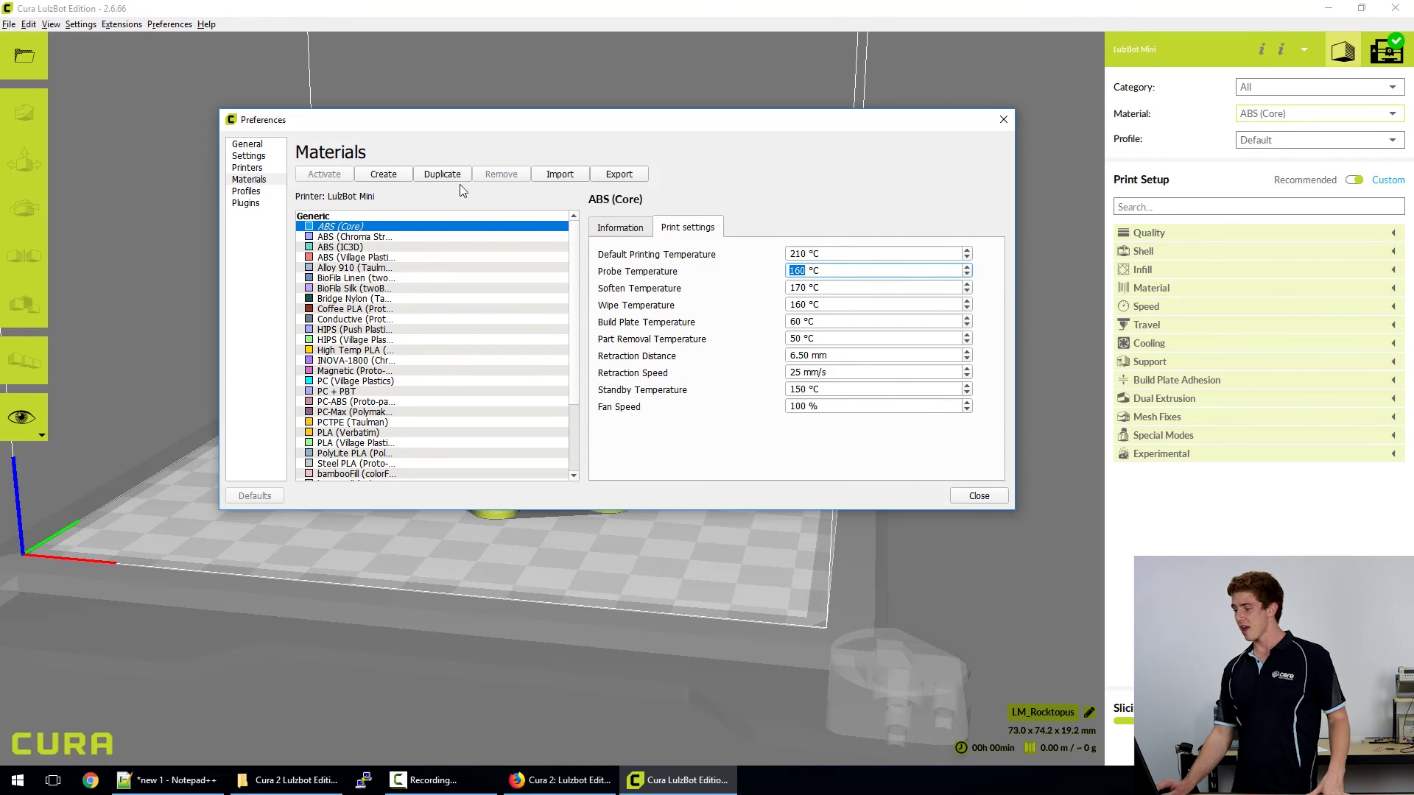
pyautogui.click(978, 496)
# Select ABS (Core) as the Rocktopus material, briefly checking the profile list
pyautogui.click(1300, 113)
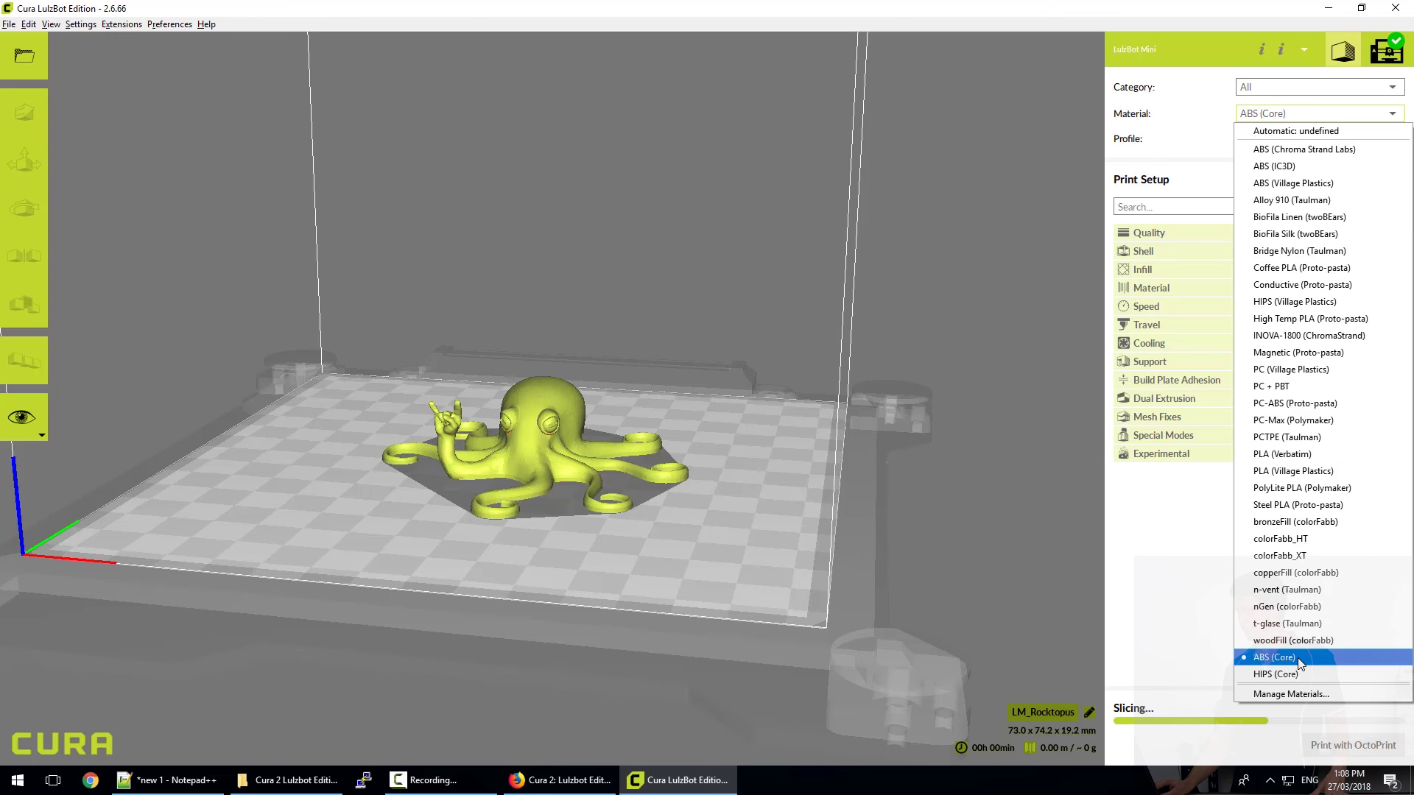
pyautogui.click(1301, 660)
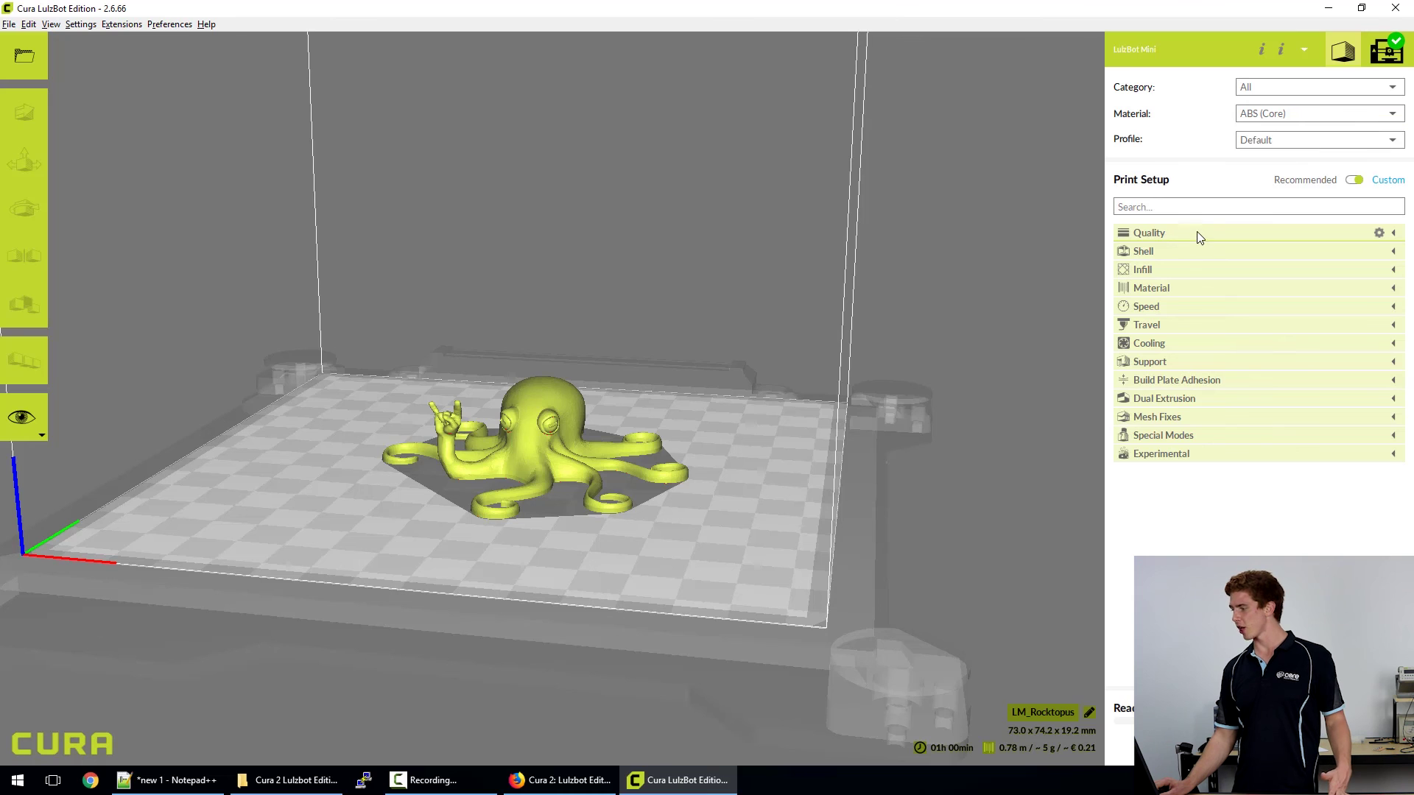
pyautogui.click(1261, 140)
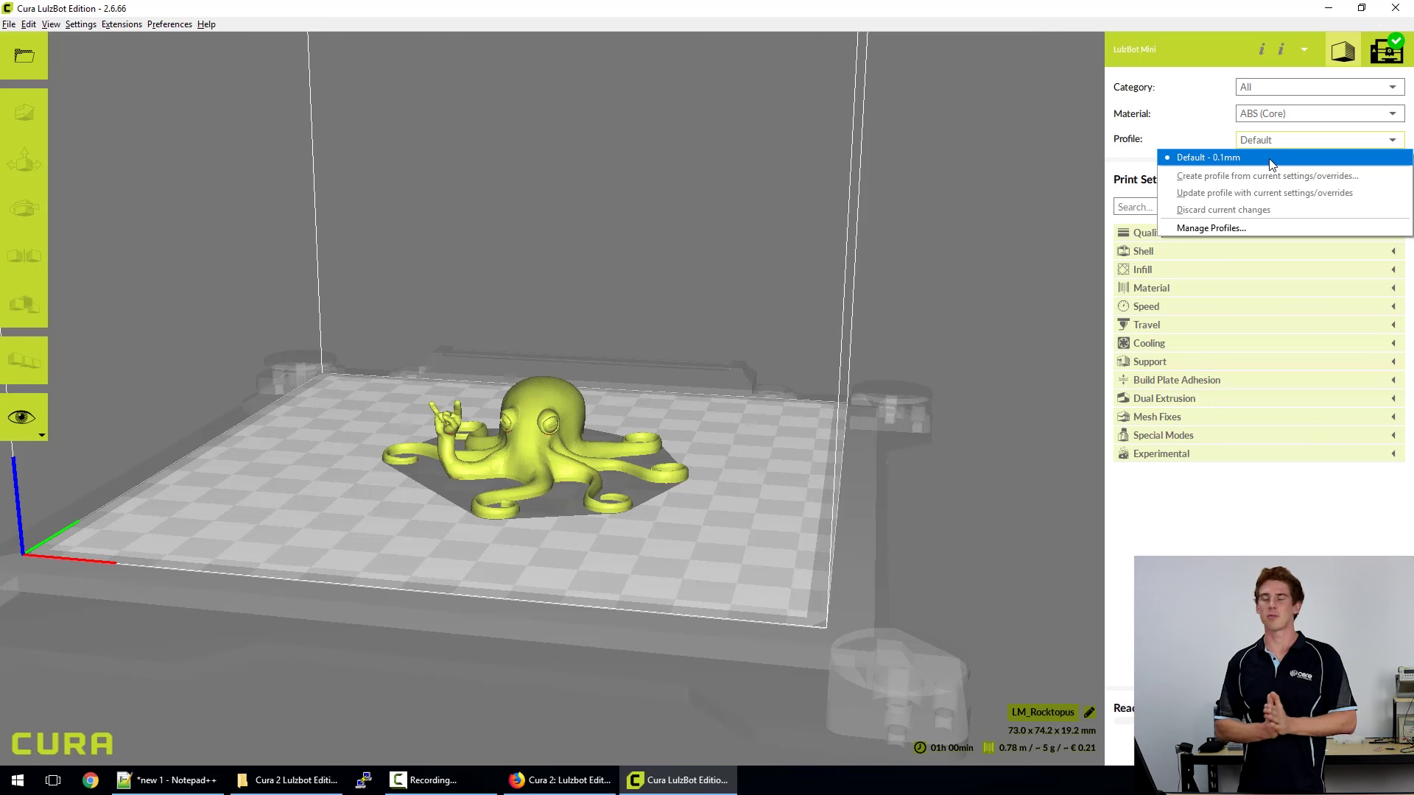
pyautogui.click(1274, 442)
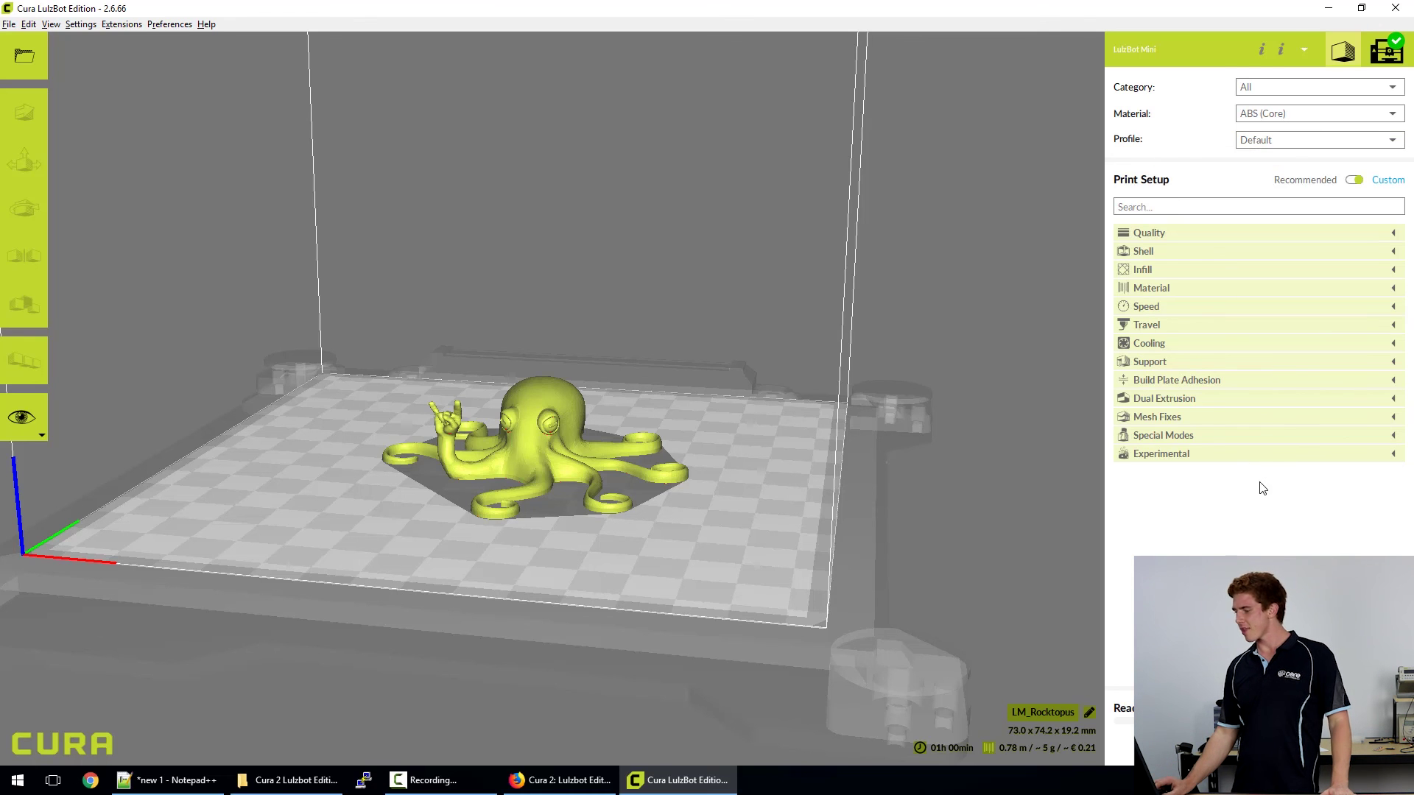
# Switch to the Core Electronics tutorial in Firefox and scroll to its custom-filament ending
pyautogui.click(554, 780)
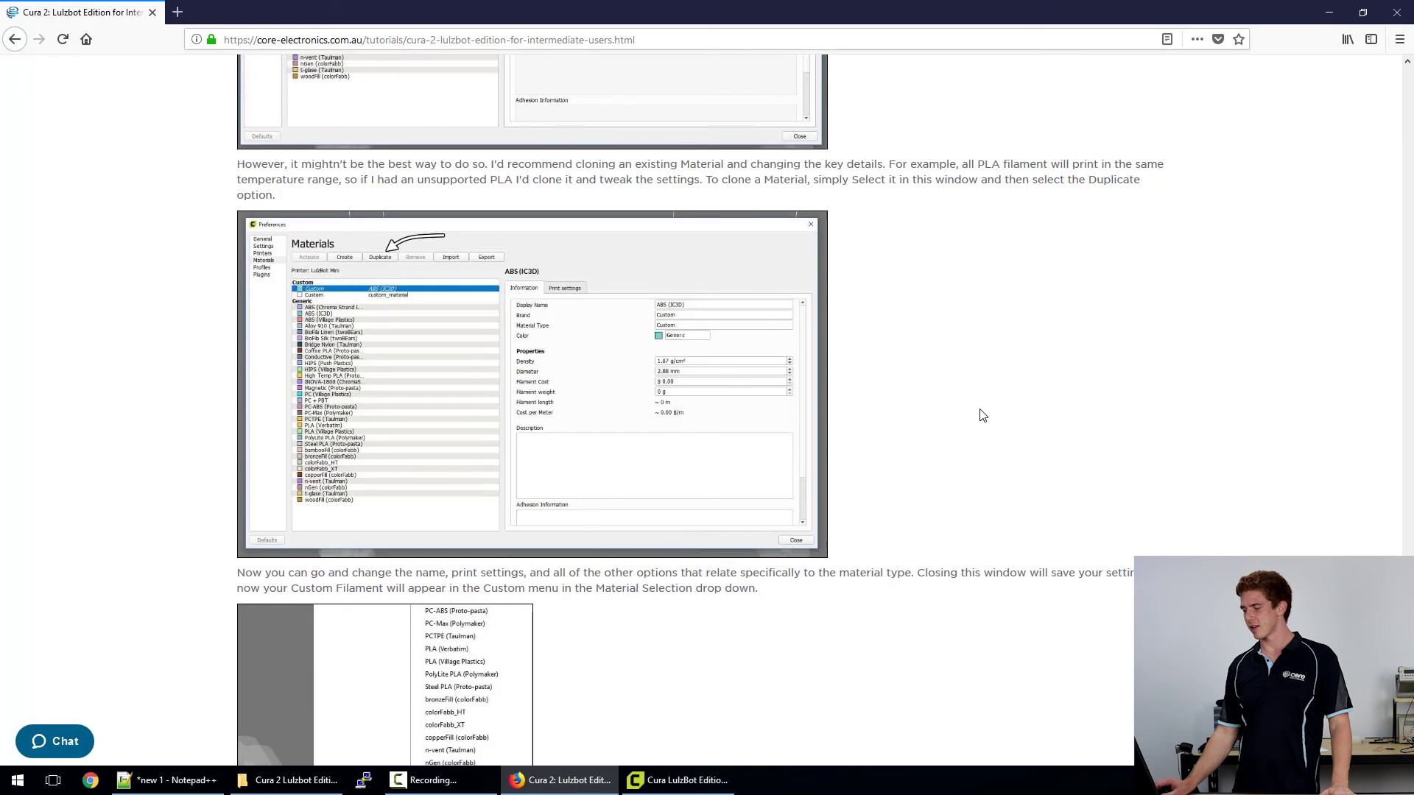
pyautogui.scroll(-5, 979, 410)
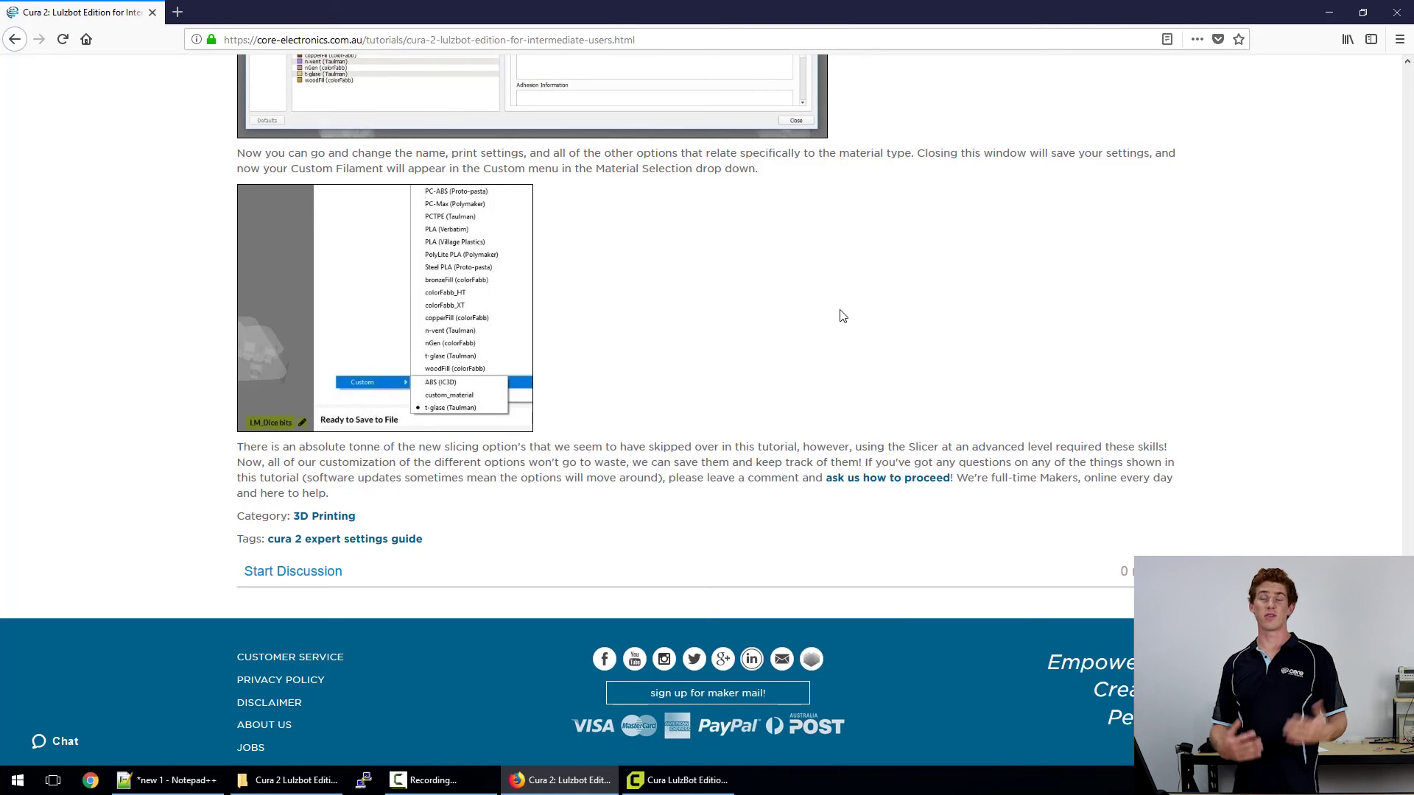